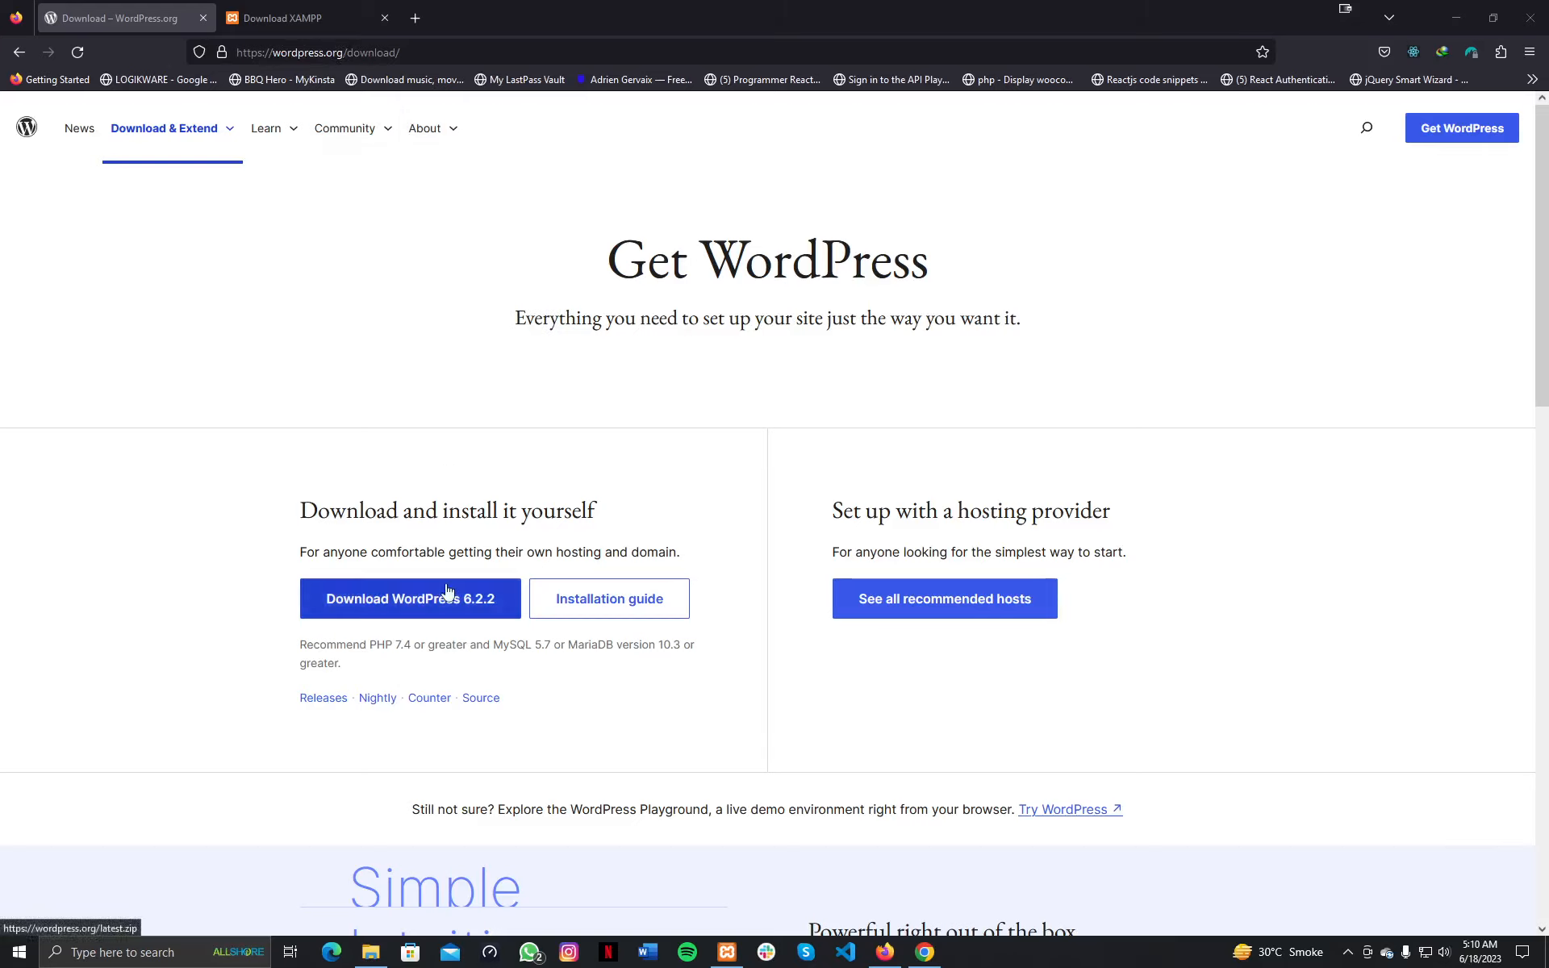
Switch Firefox to the XAMPP download page listing Windows builds 8.0.28, 8.1.17 and 8.2.4.
{"action": "left_click", "coordinate": [306, 21]}
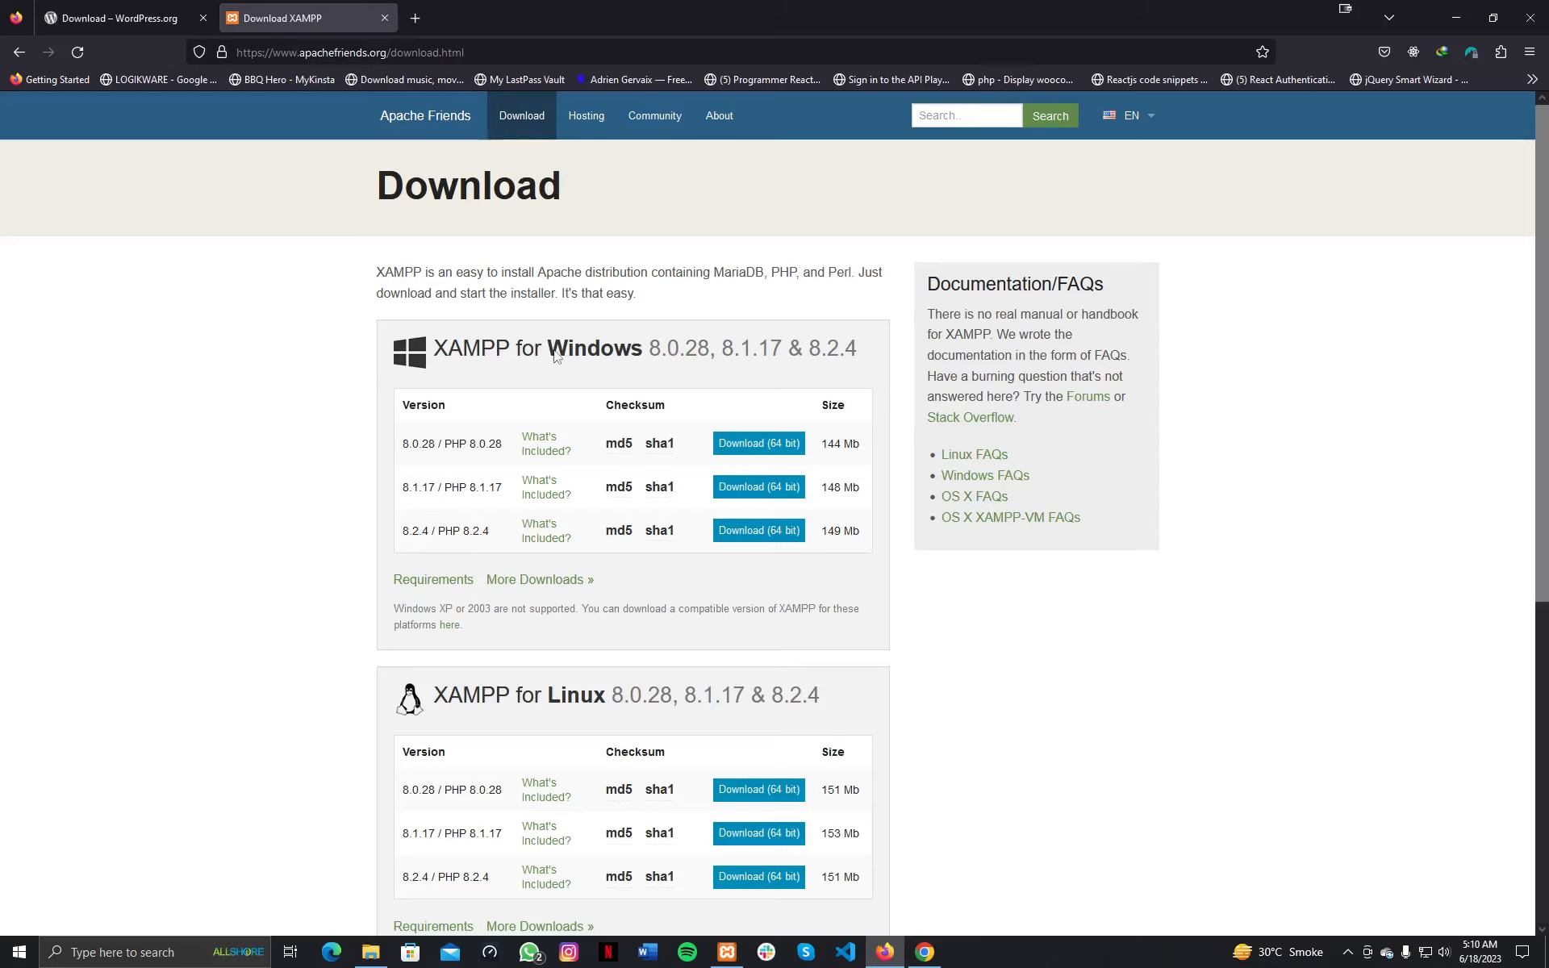
{"action": "left_click_drag", "start_coordinate": [555, 355], "coordinate": [615, 358]}
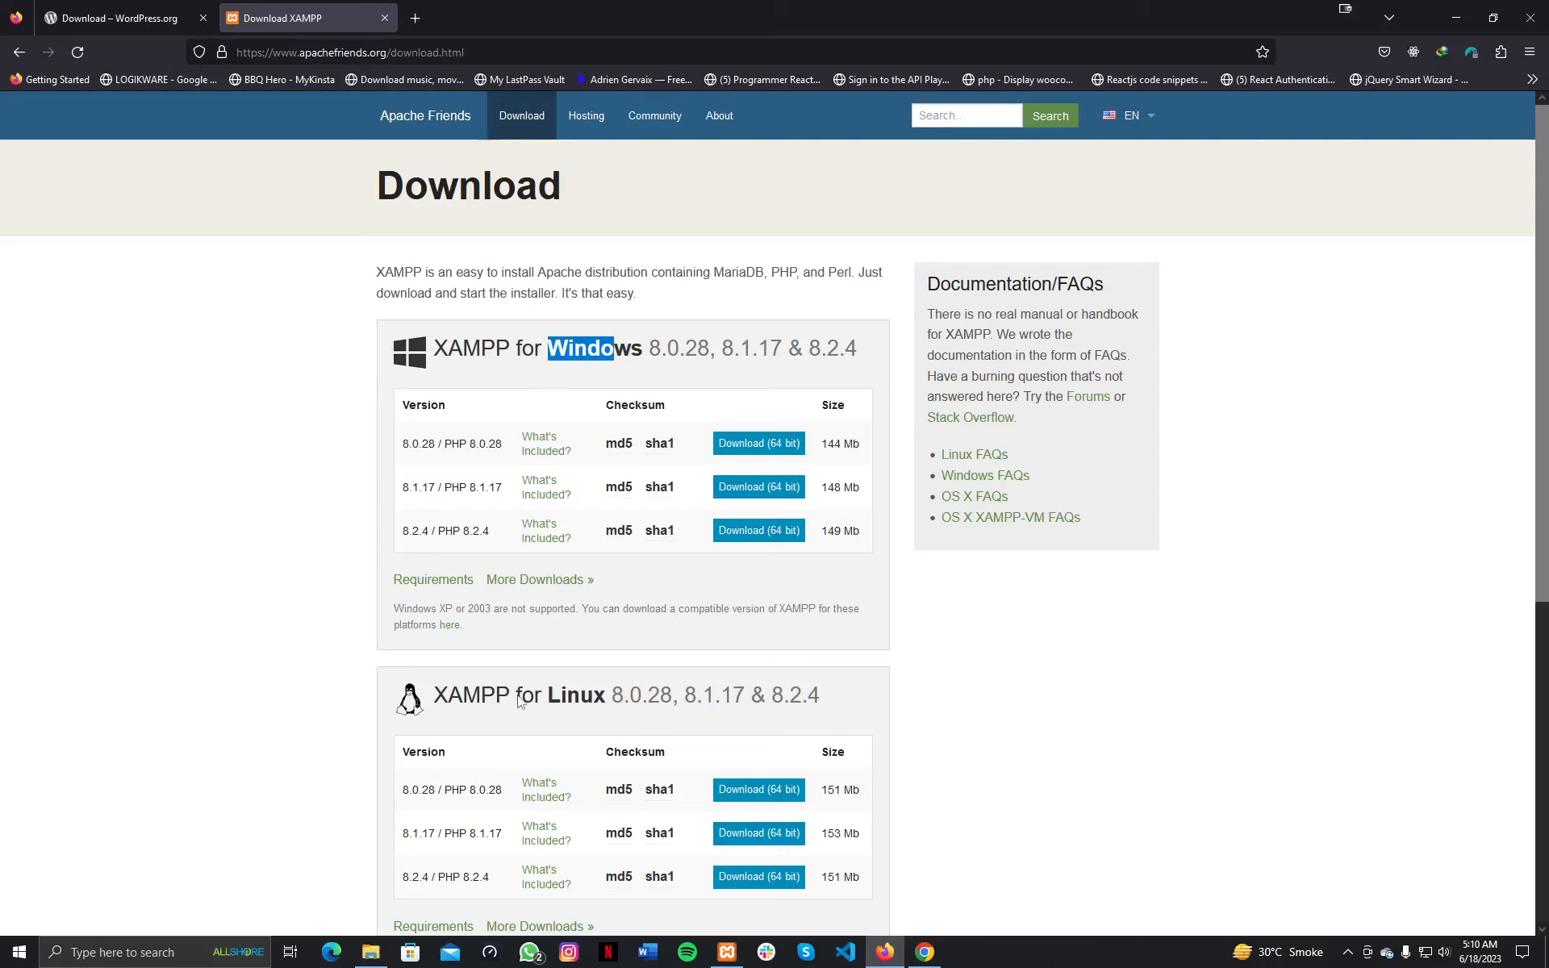
{"action": "scroll", "coordinate": [519, 701], "scroll_direction": "down", "scroll_amount": 5}
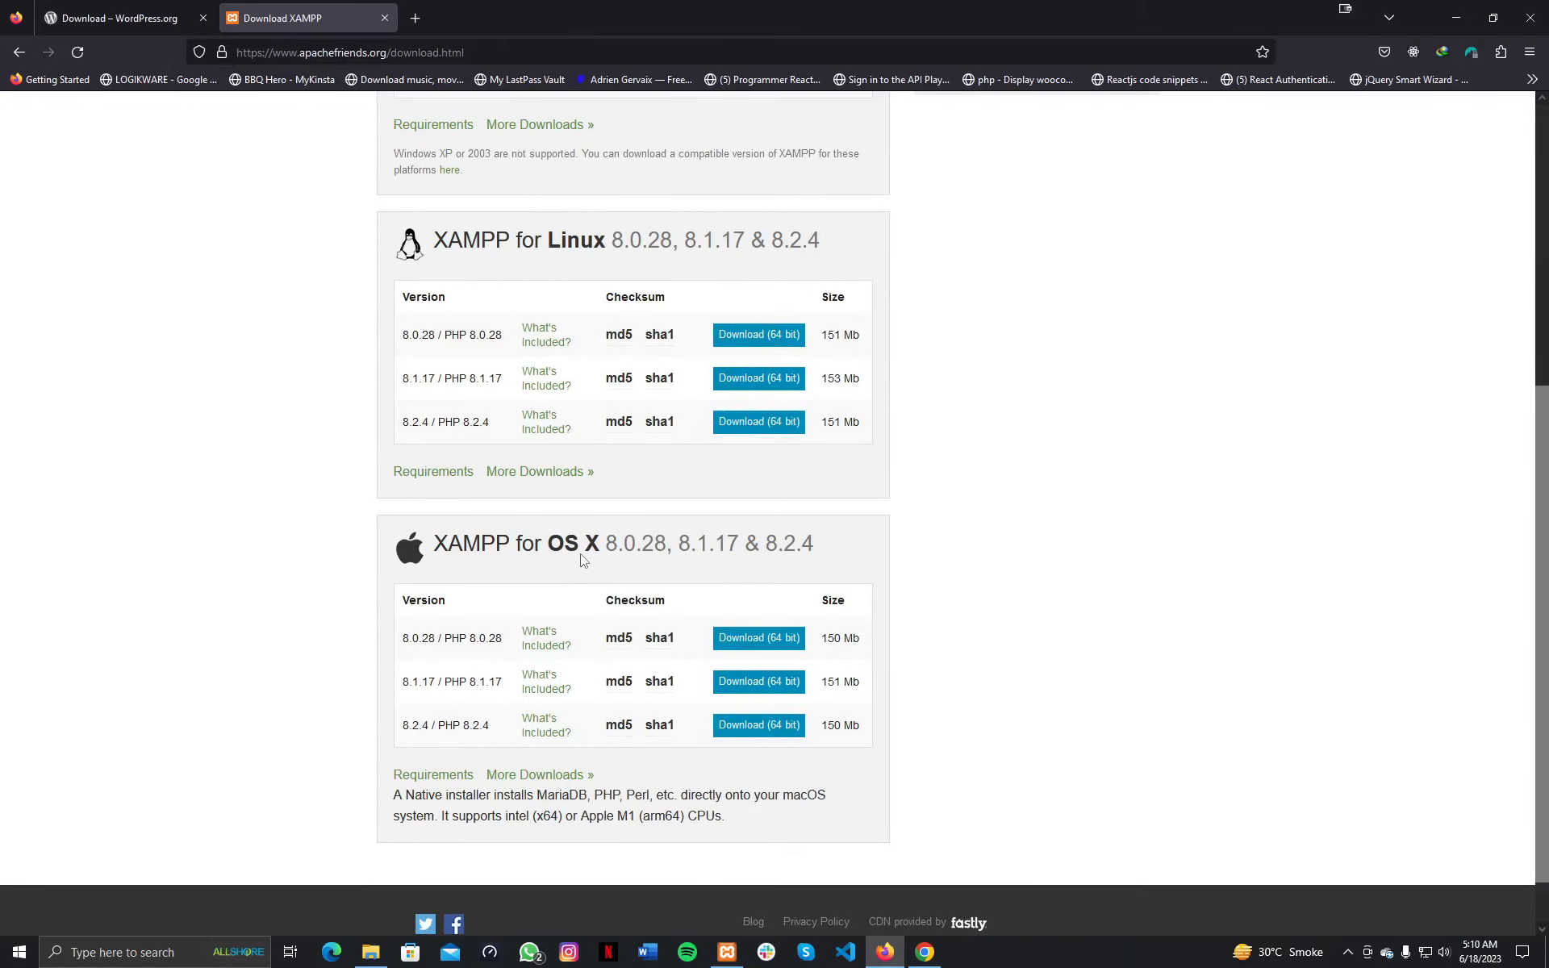
{"action": "scroll", "coordinate": [581, 557], "scroll_direction": "up", "scroll_amount": 5}
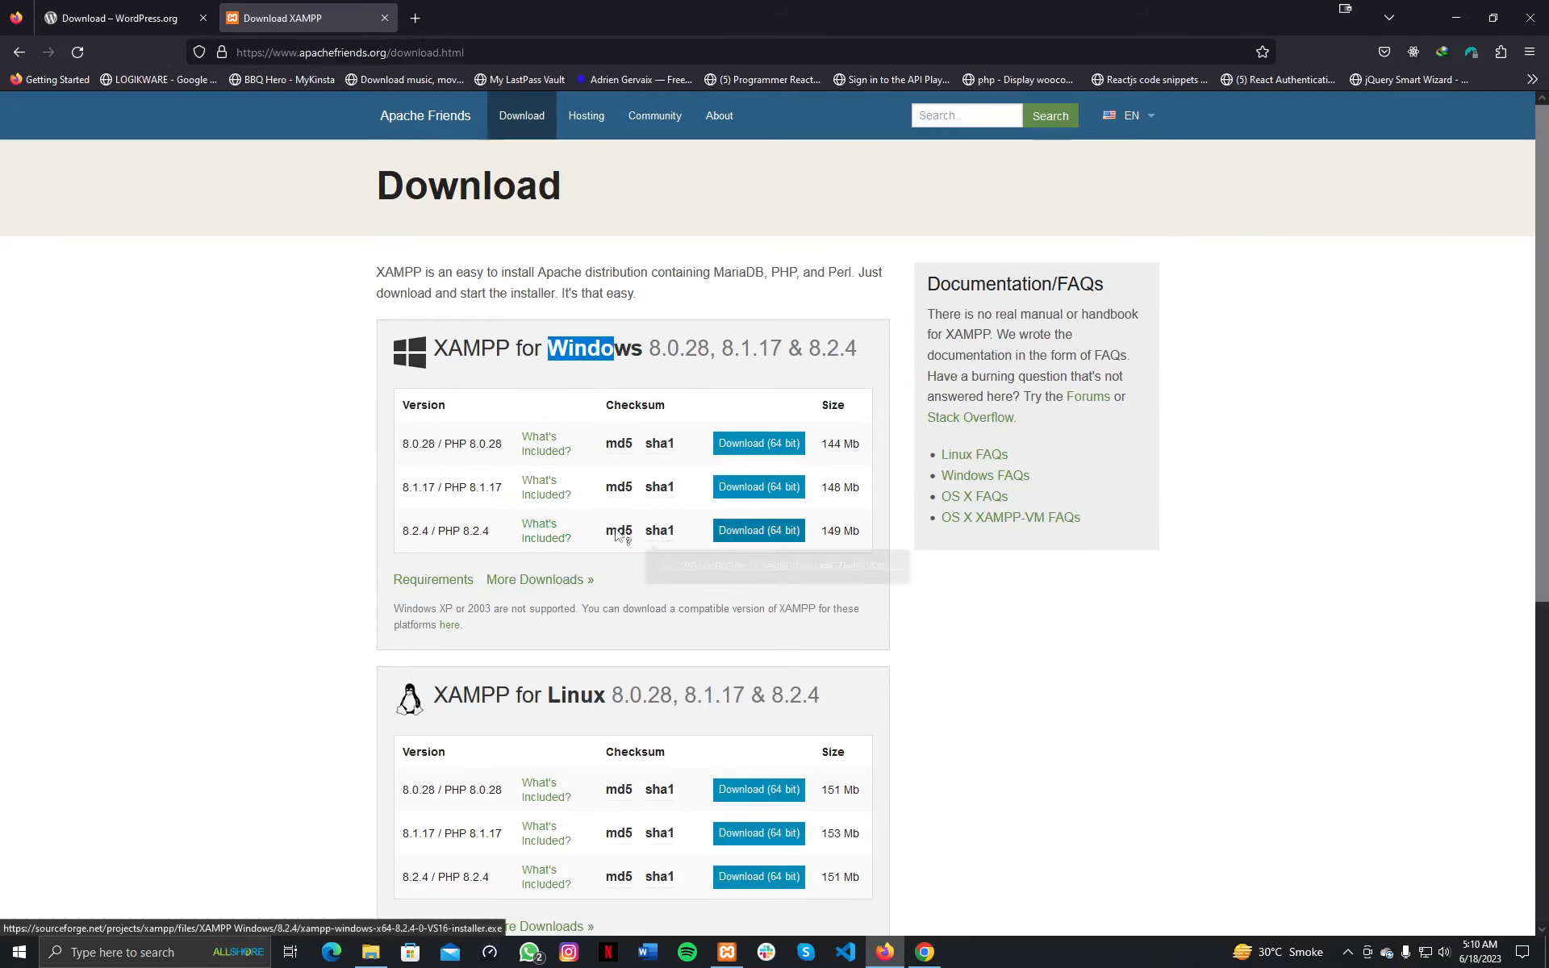
{"action": "left_click", "coordinate": [465, 538]}
{"action": "left_click_drag", "start_coordinate": [466, 539], "coordinate": [488, 537]}
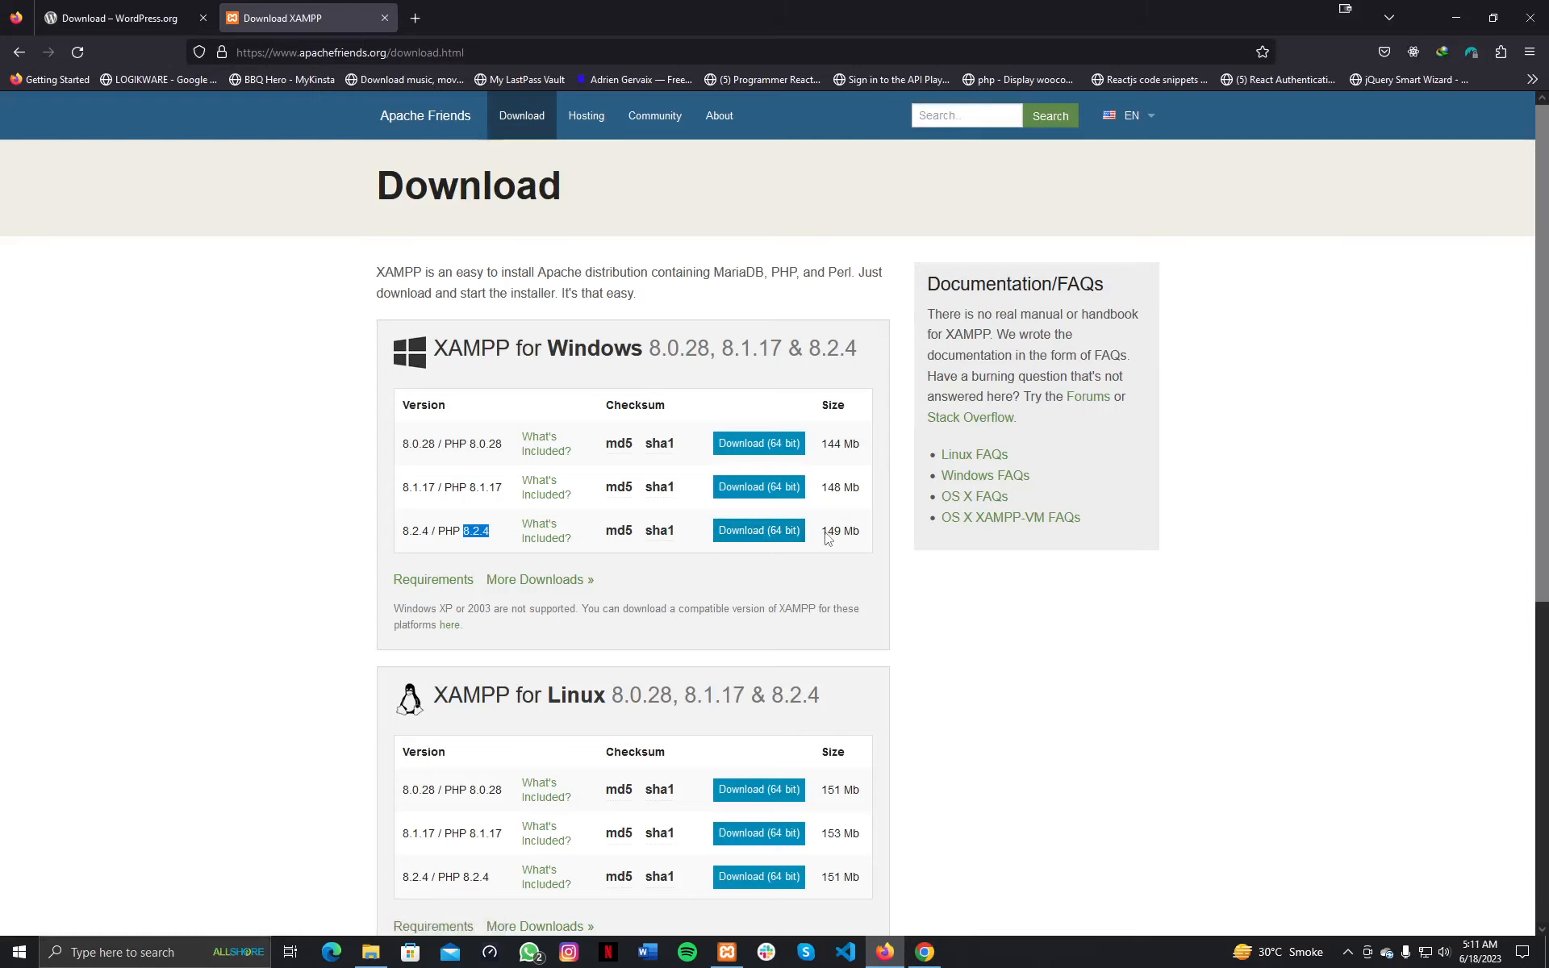
{"action": "left_click_drag", "start_coordinate": [826, 532], "coordinate": [854, 533]}
{"action": "left_click", "coordinate": [854, 535]}
Start Apache on ports 80/443 and MySQL on port 3306 in the XAMPP Control Panel.
{"action": "left_click", "coordinate": [727, 952]}
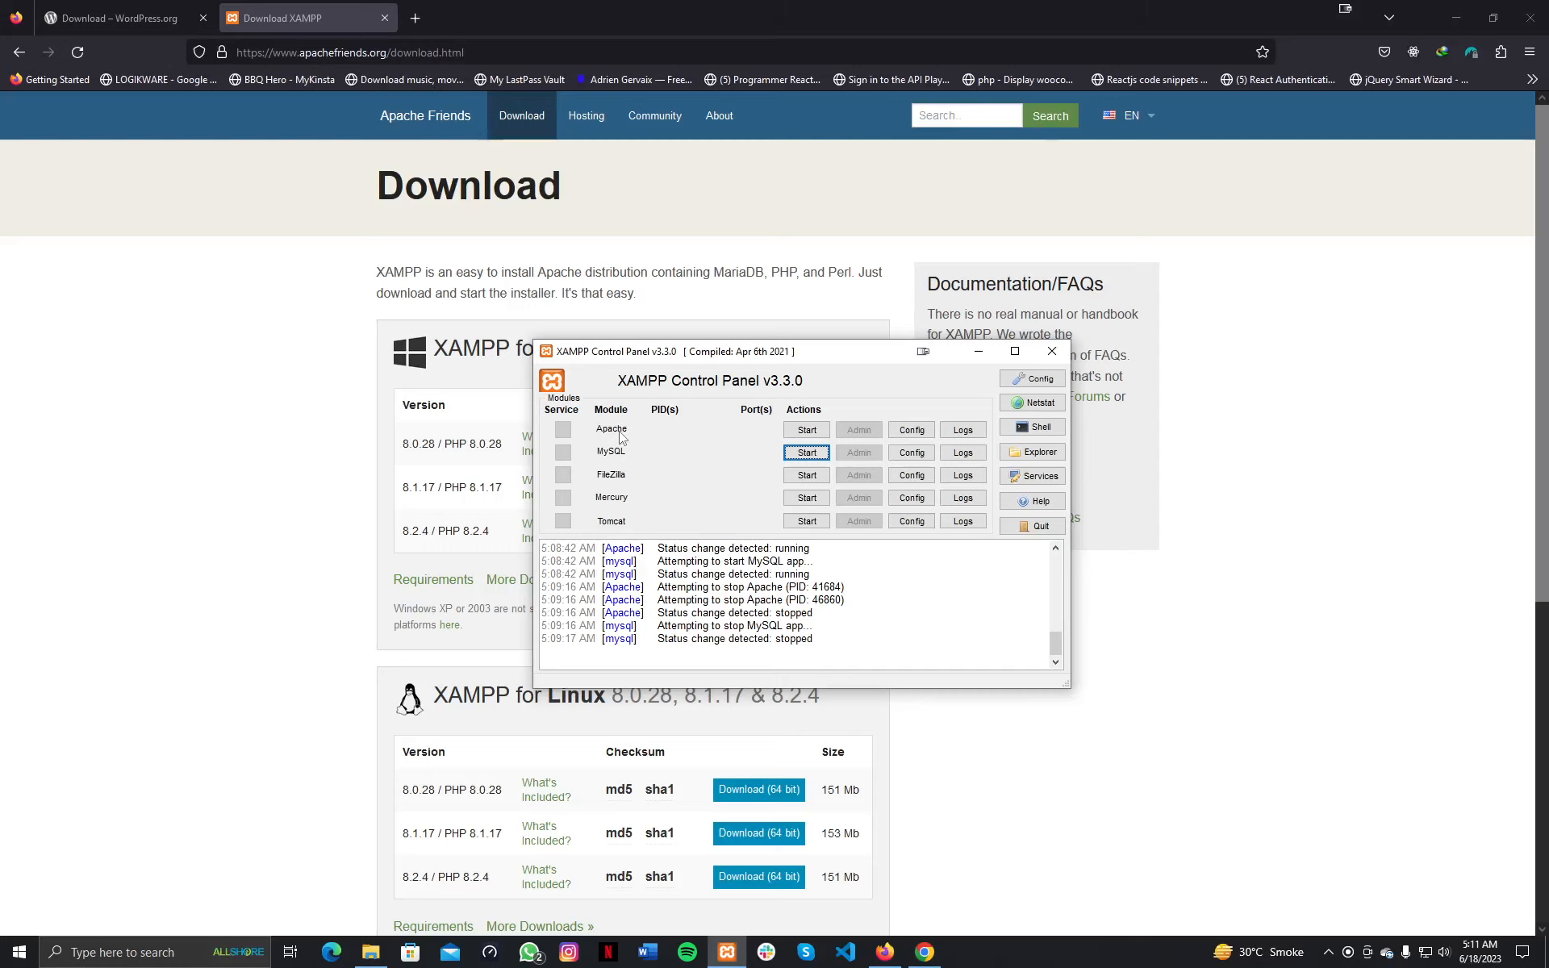
{"action": "left_click", "coordinate": [807, 430]}
{"action": "left_click", "coordinate": [806, 453]}
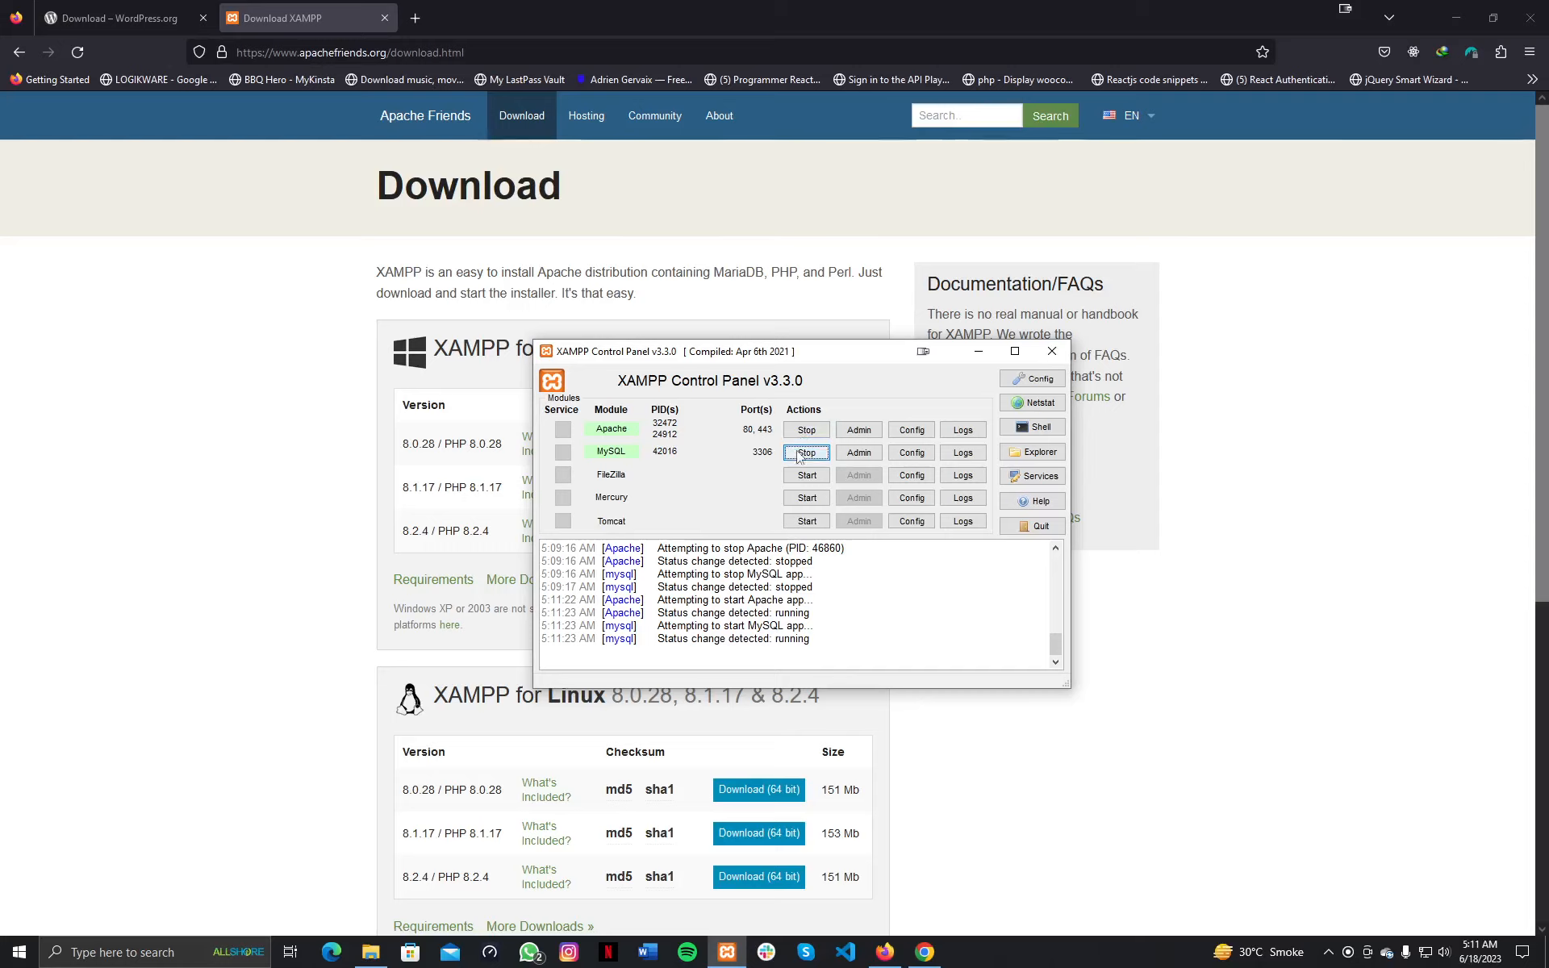
Minimize XAMPP, return to the Get WordPress tab, and open File Explorer on Downloads › Compressed.
{"action": "left_click", "coordinate": [973, 359]}
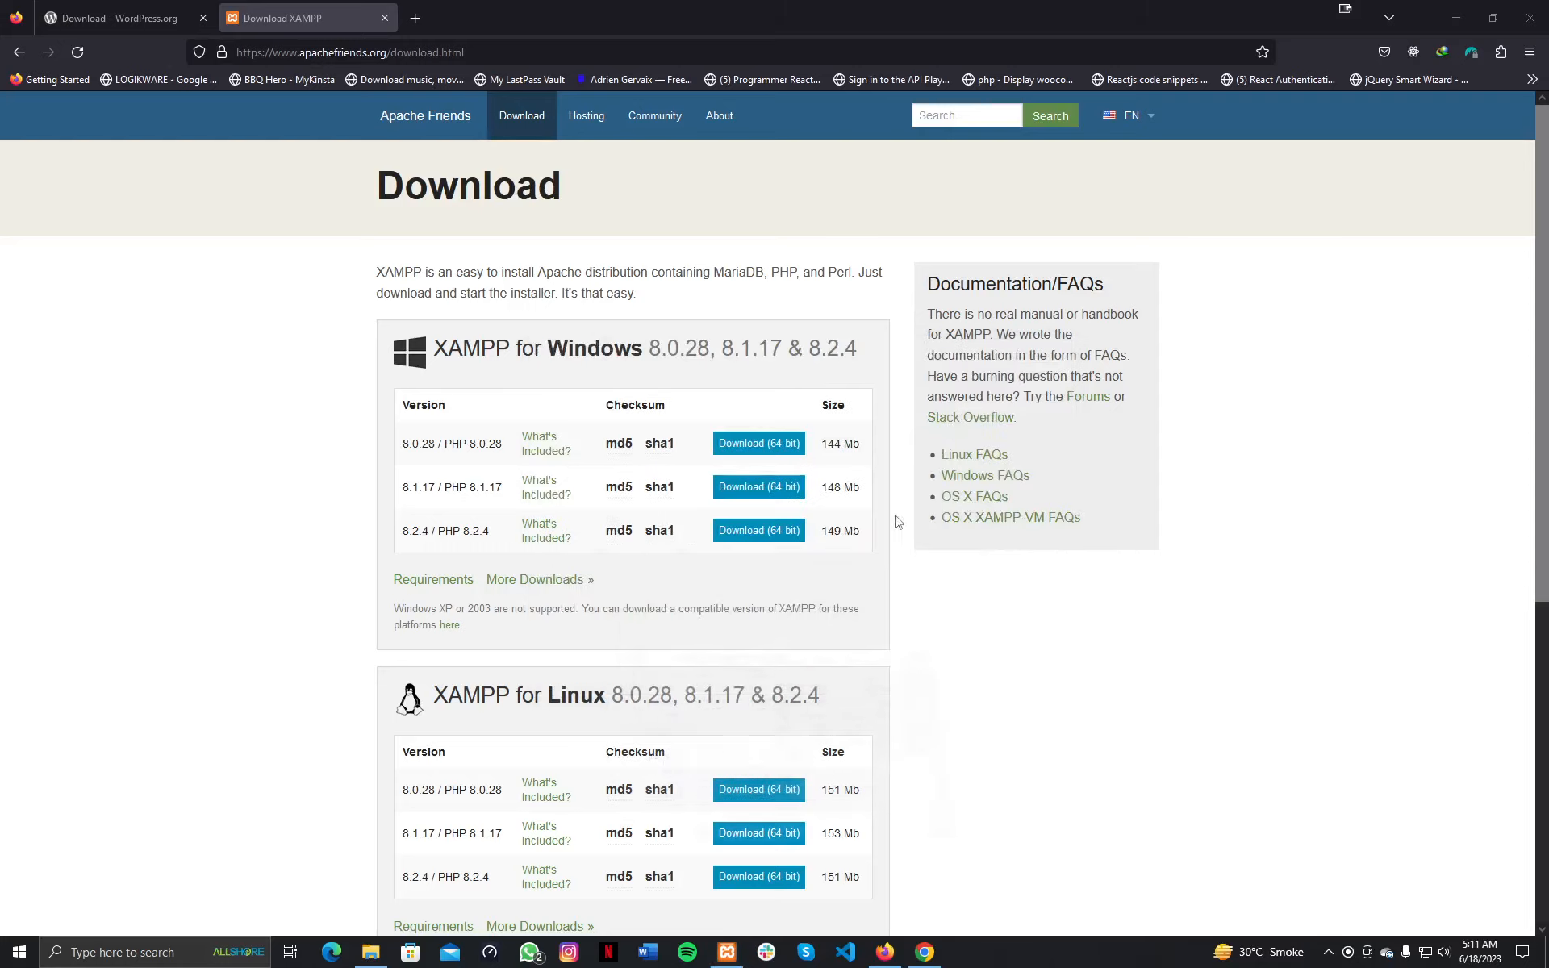
{"action": "left_click", "coordinate": [176, 17]}
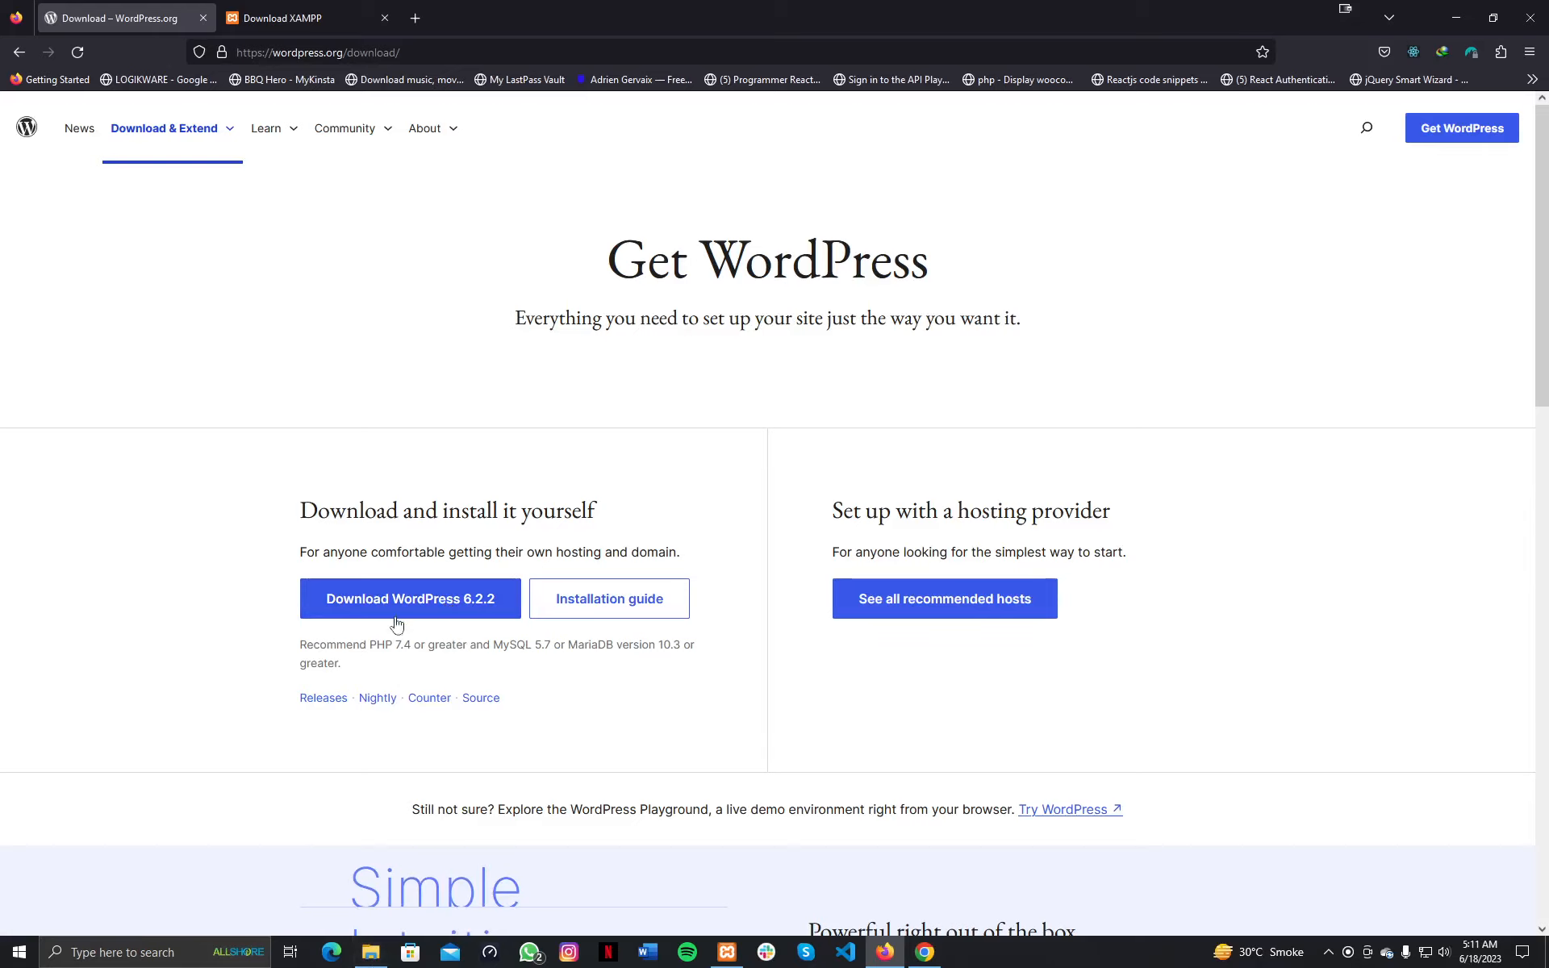
{"action": "left_click", "coordinate": [374, 959]}
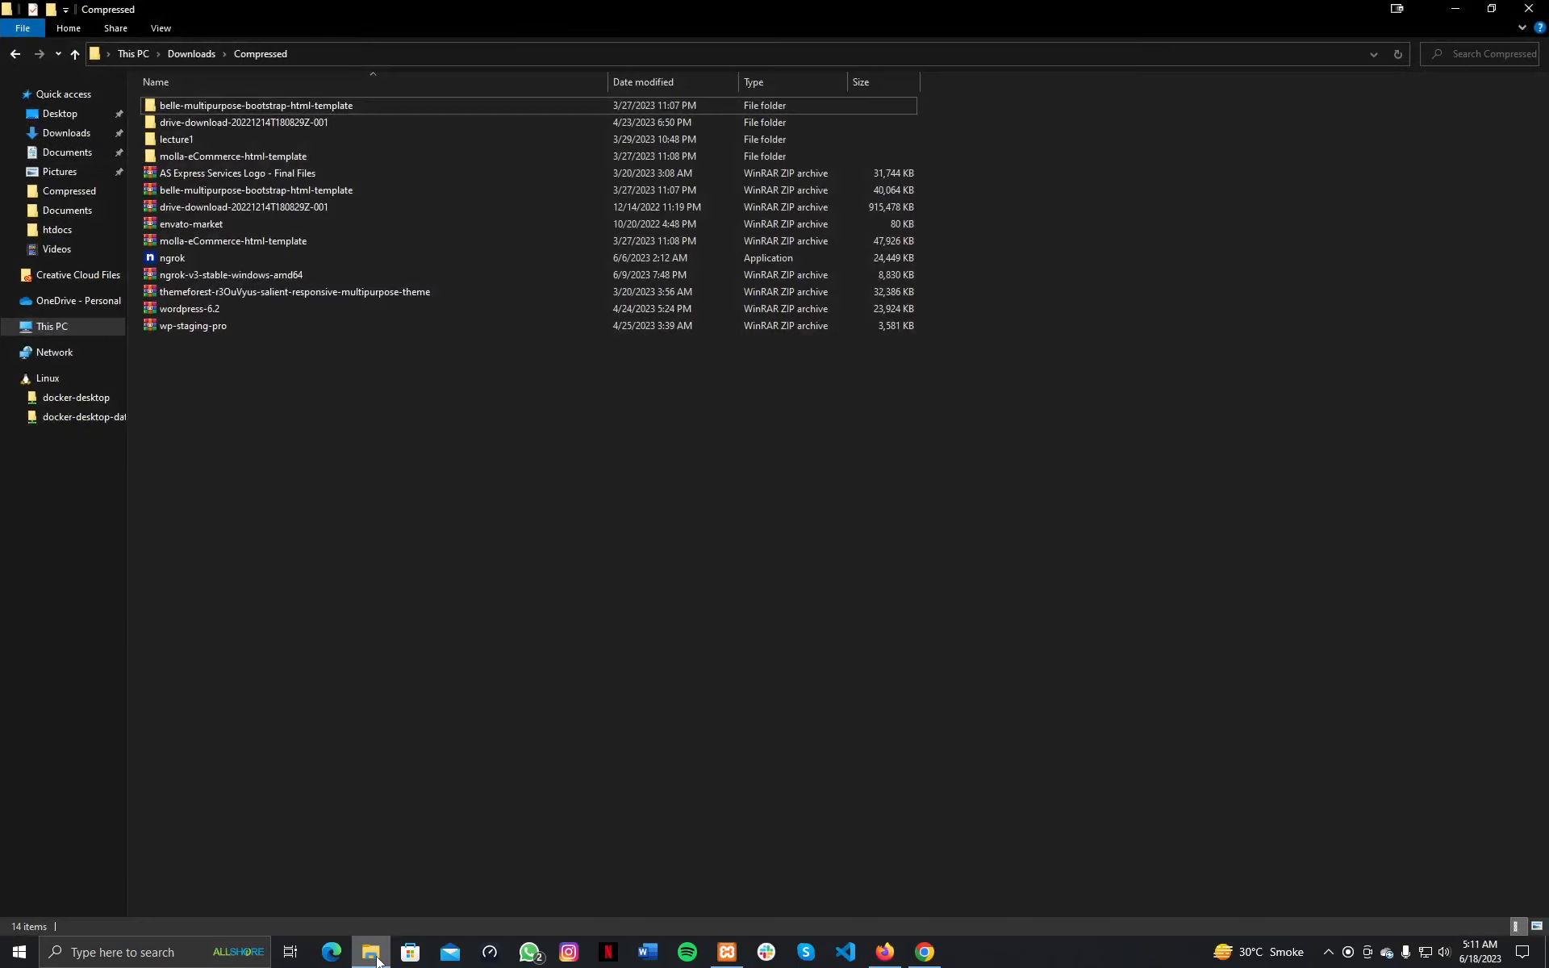
Delete the old lecture1 folder from the Compressed folder.
{"action": "left_click", "coordinate": [208, 312]}
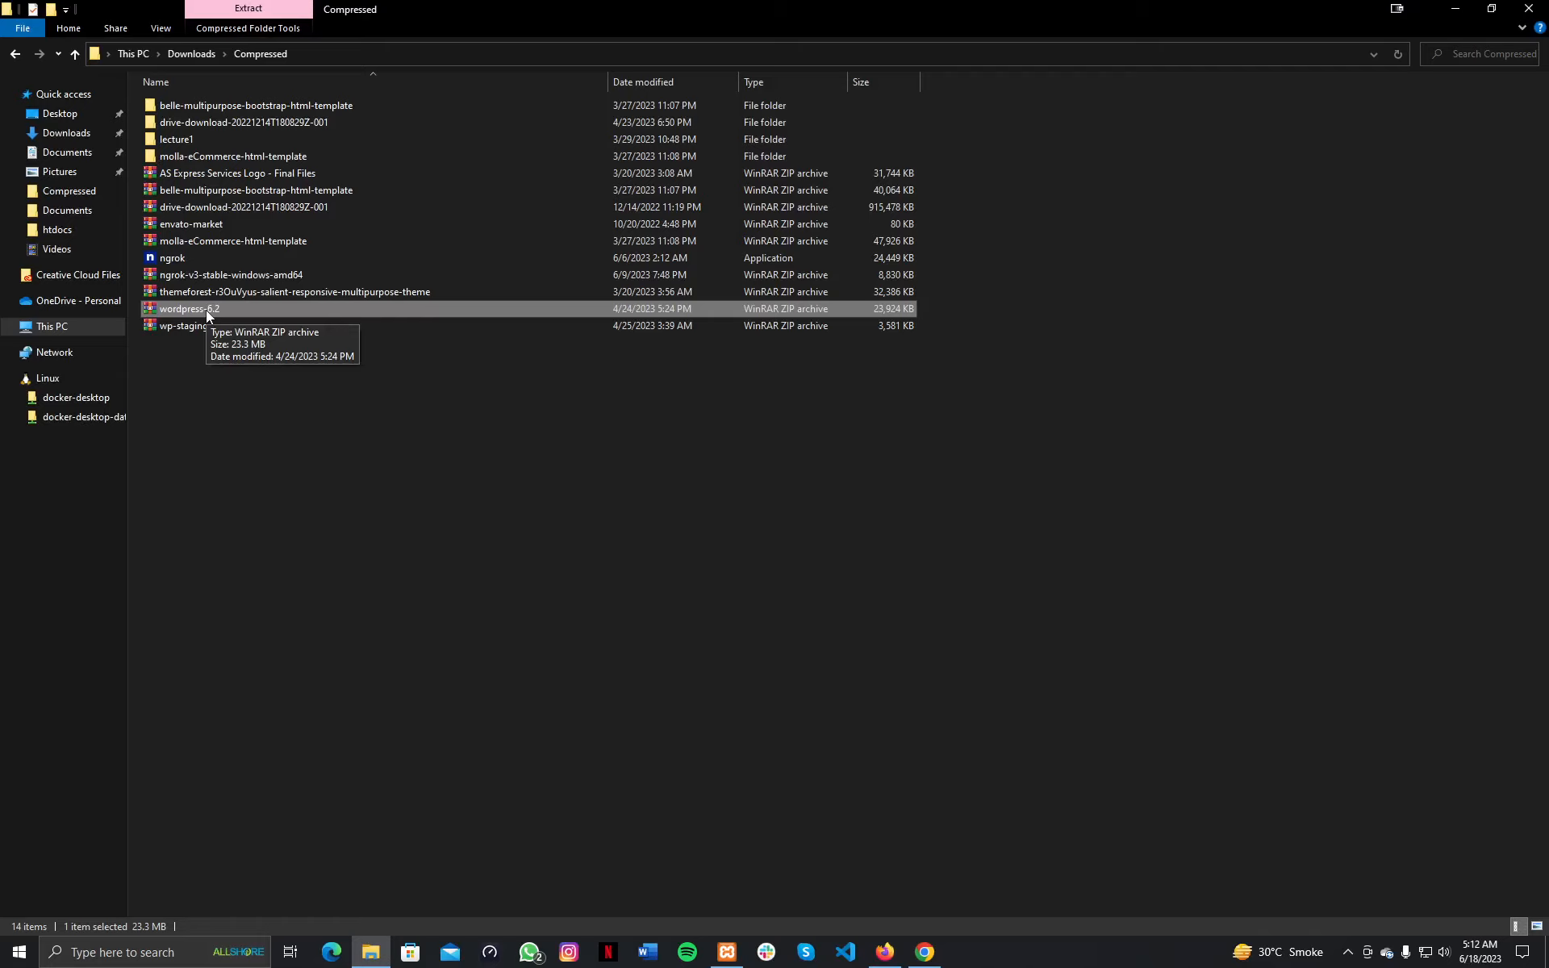
{"action": "right_click", "coordinate": [207, 315]}
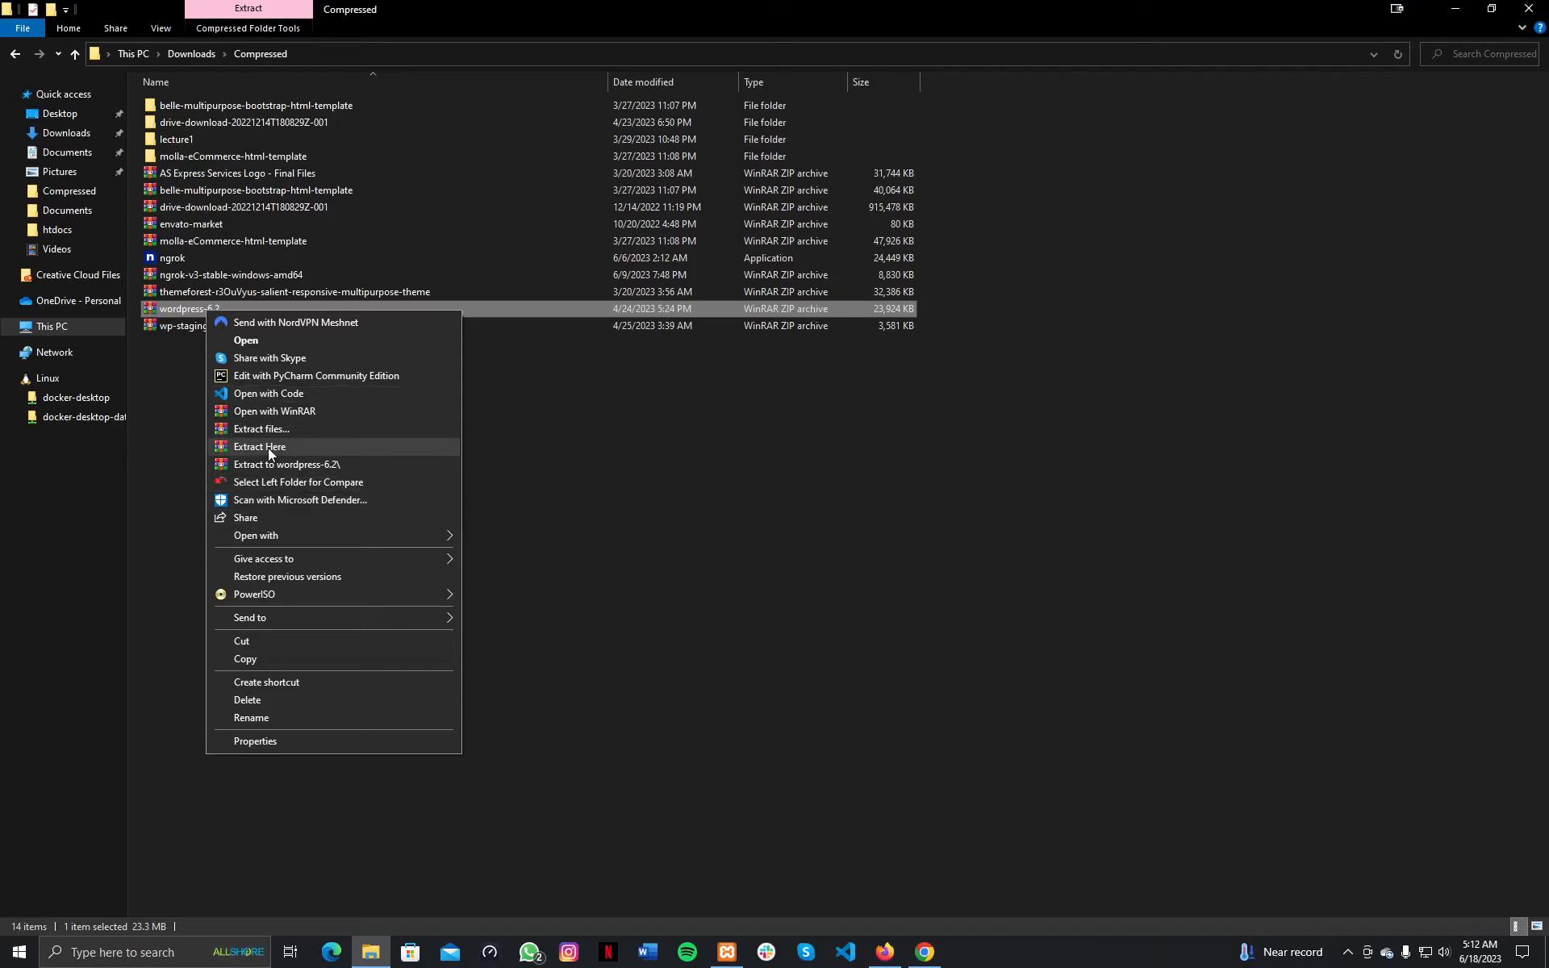
{"action": "left_click", "coordinate": [179, 139]}
{"action": "right_click", "coordinate": [179, 139]}
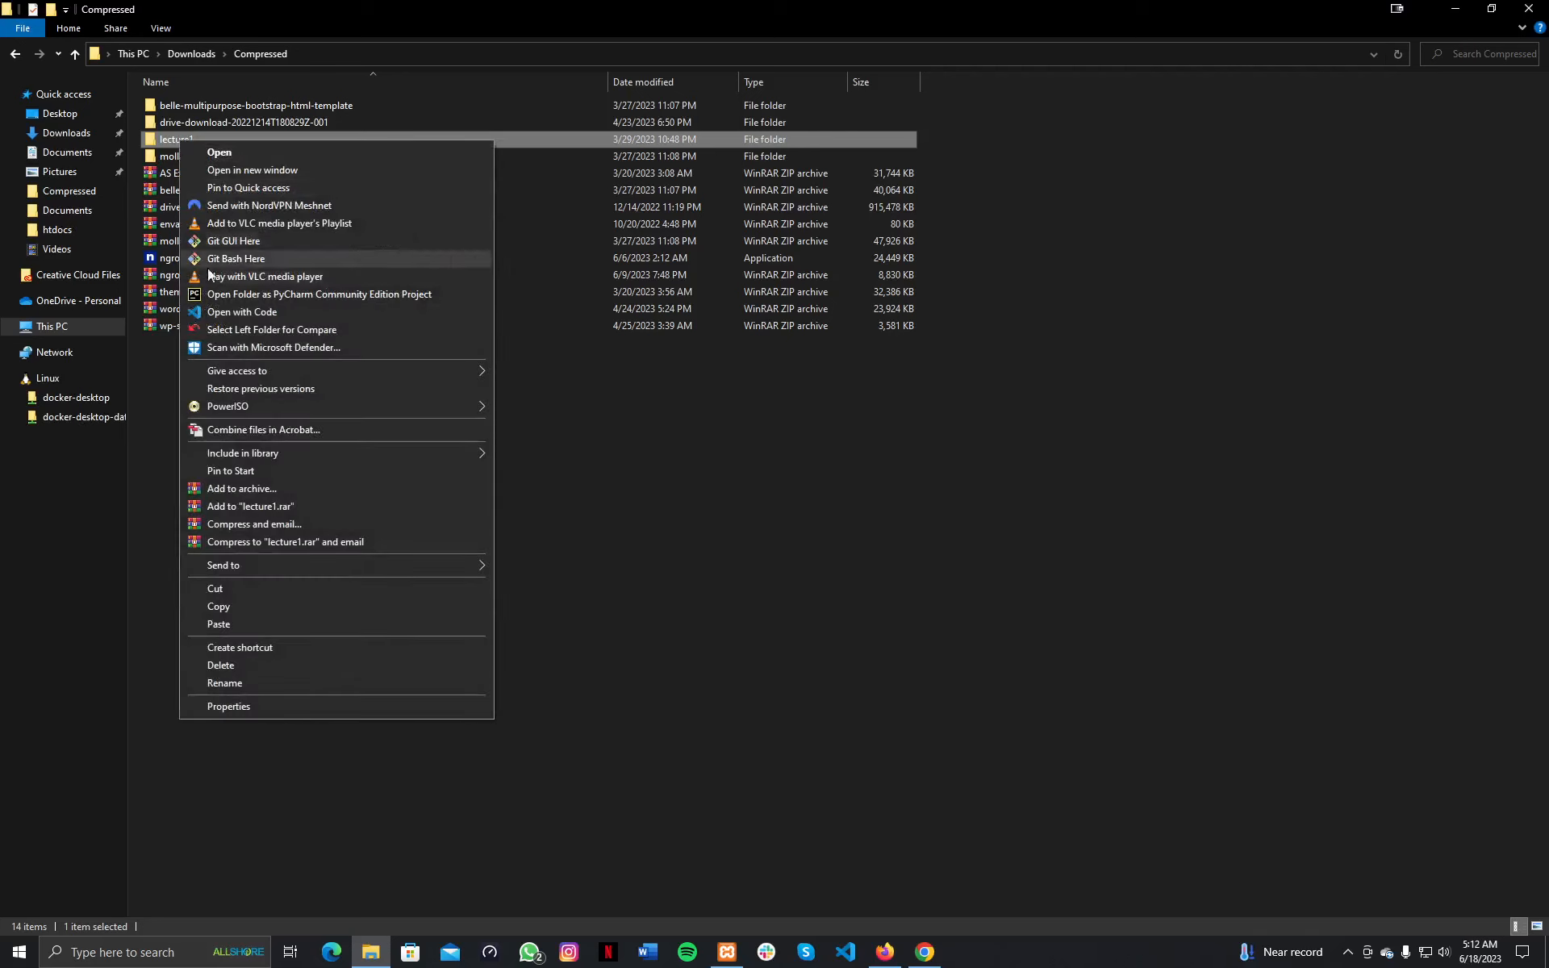
{"action": "left_click", "coordinate": [241, 671]}
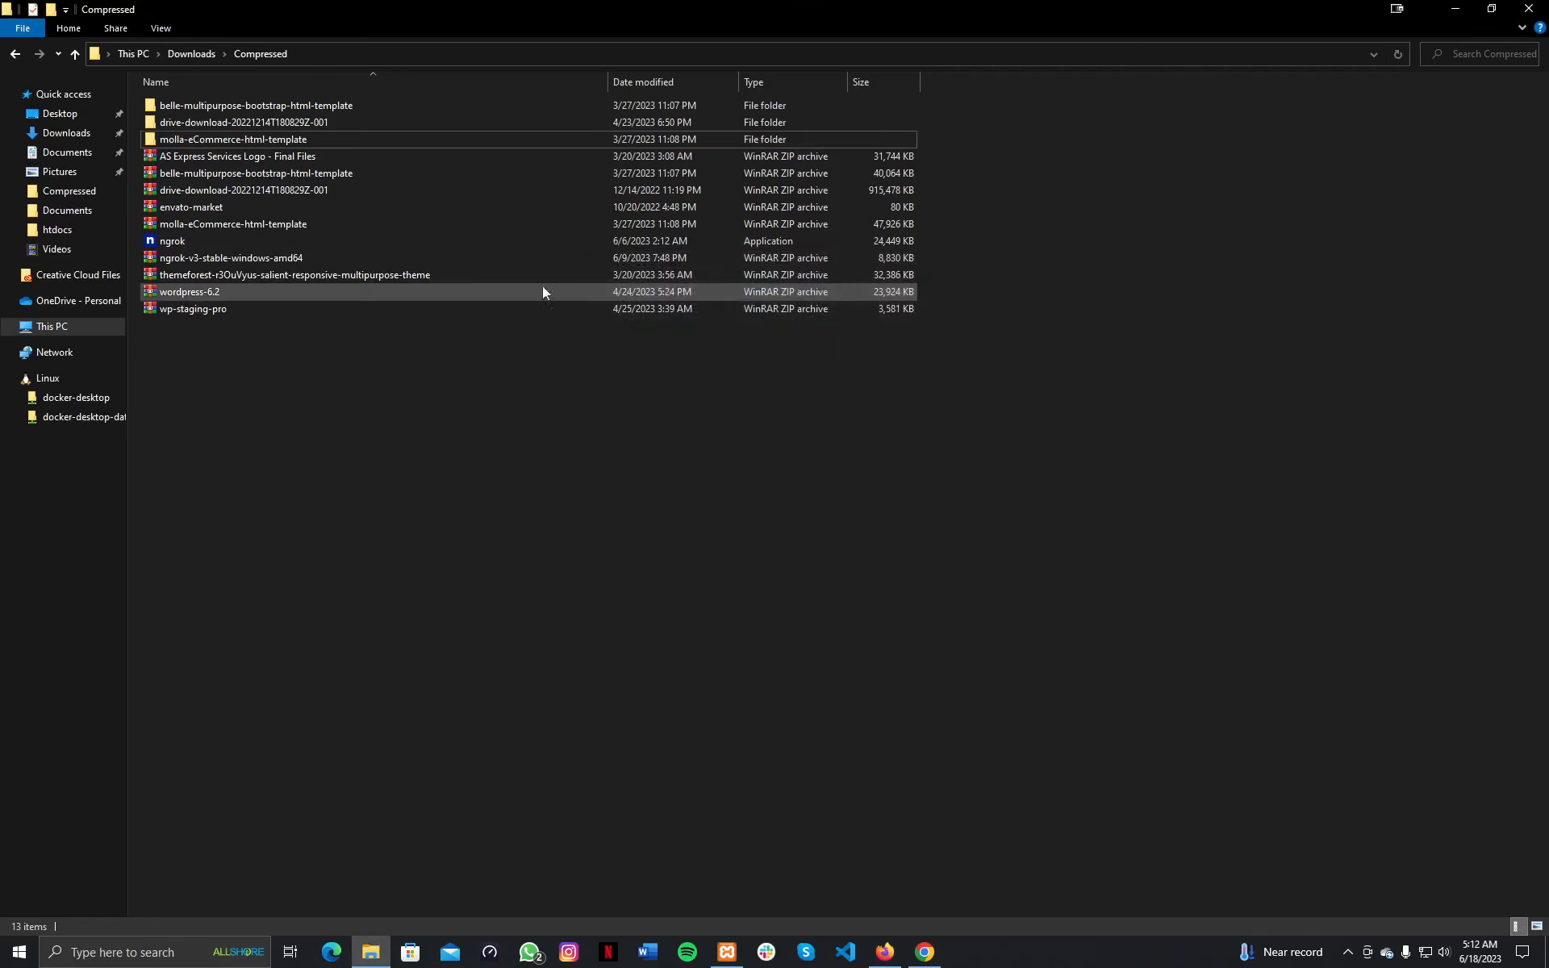
Extract wordpress-6.2.zip here, creating a new wordpress folder.
{"action": "left_click", "coordinate": [203, 294]}
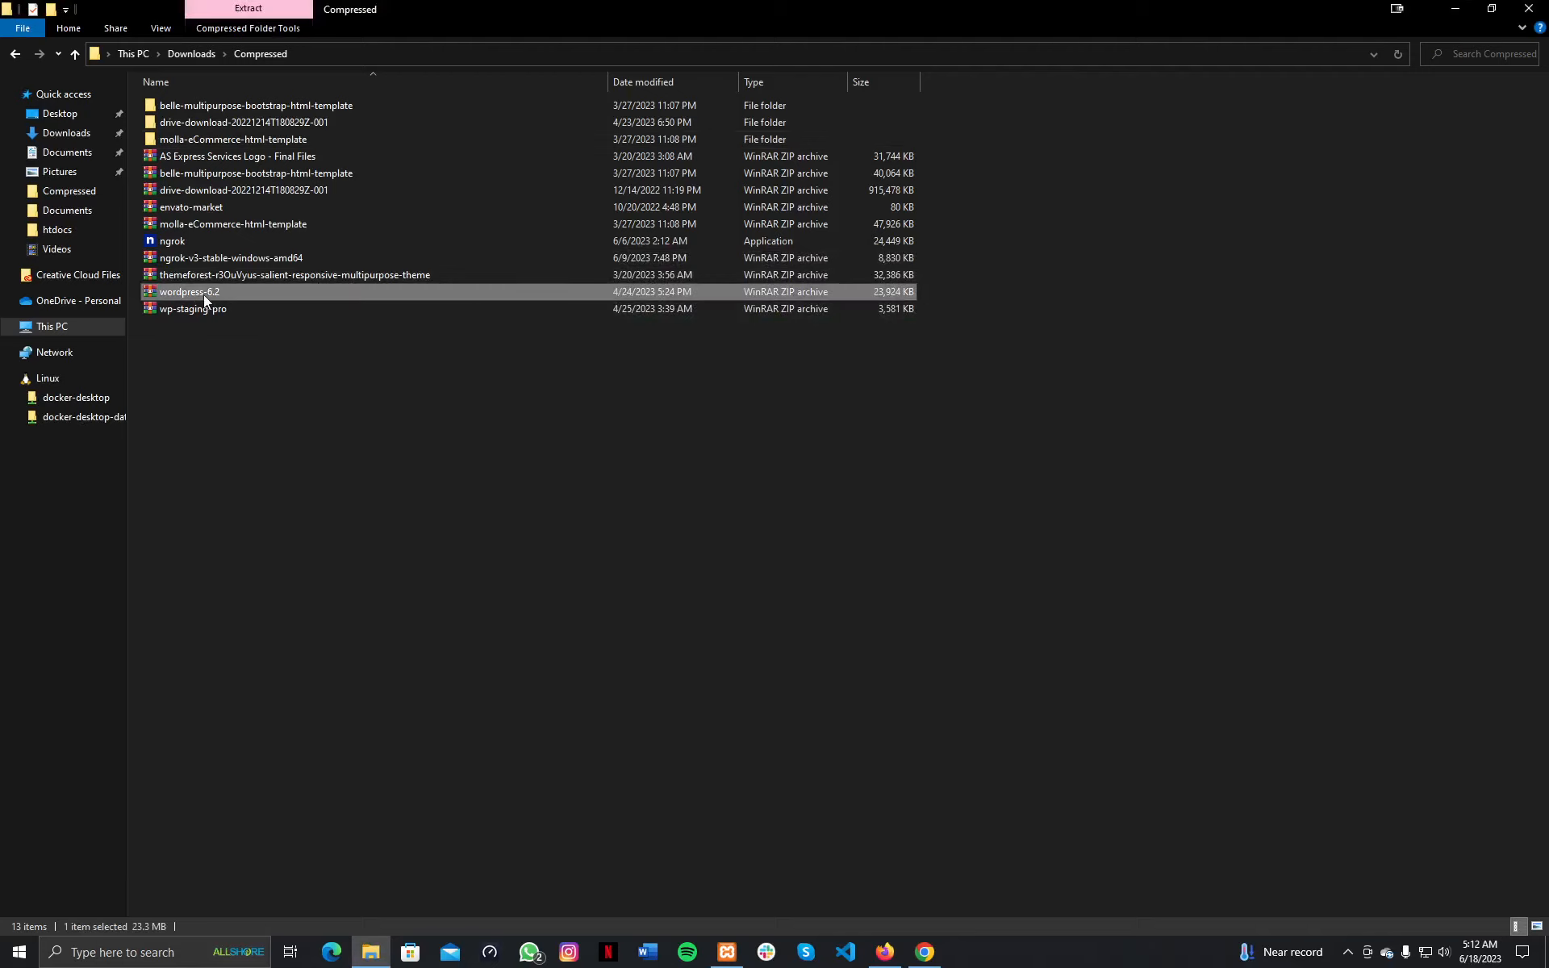
{"action": "right_click", "coordinate": [204, 294]}
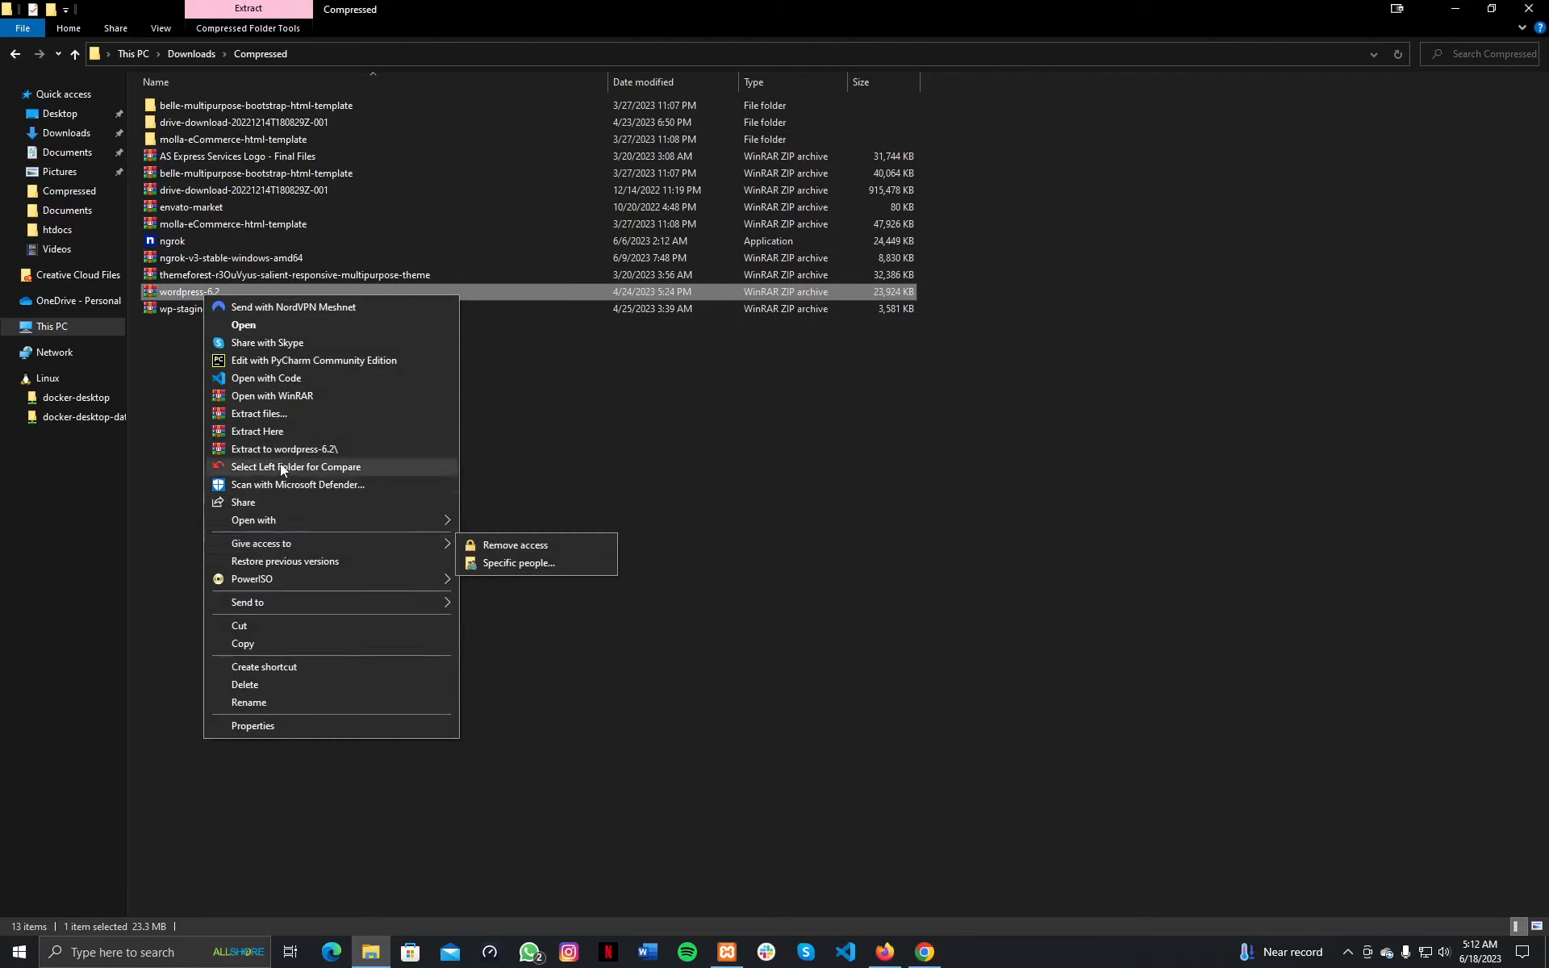
{"action": "left_click", "coordinate": [283, 433]}
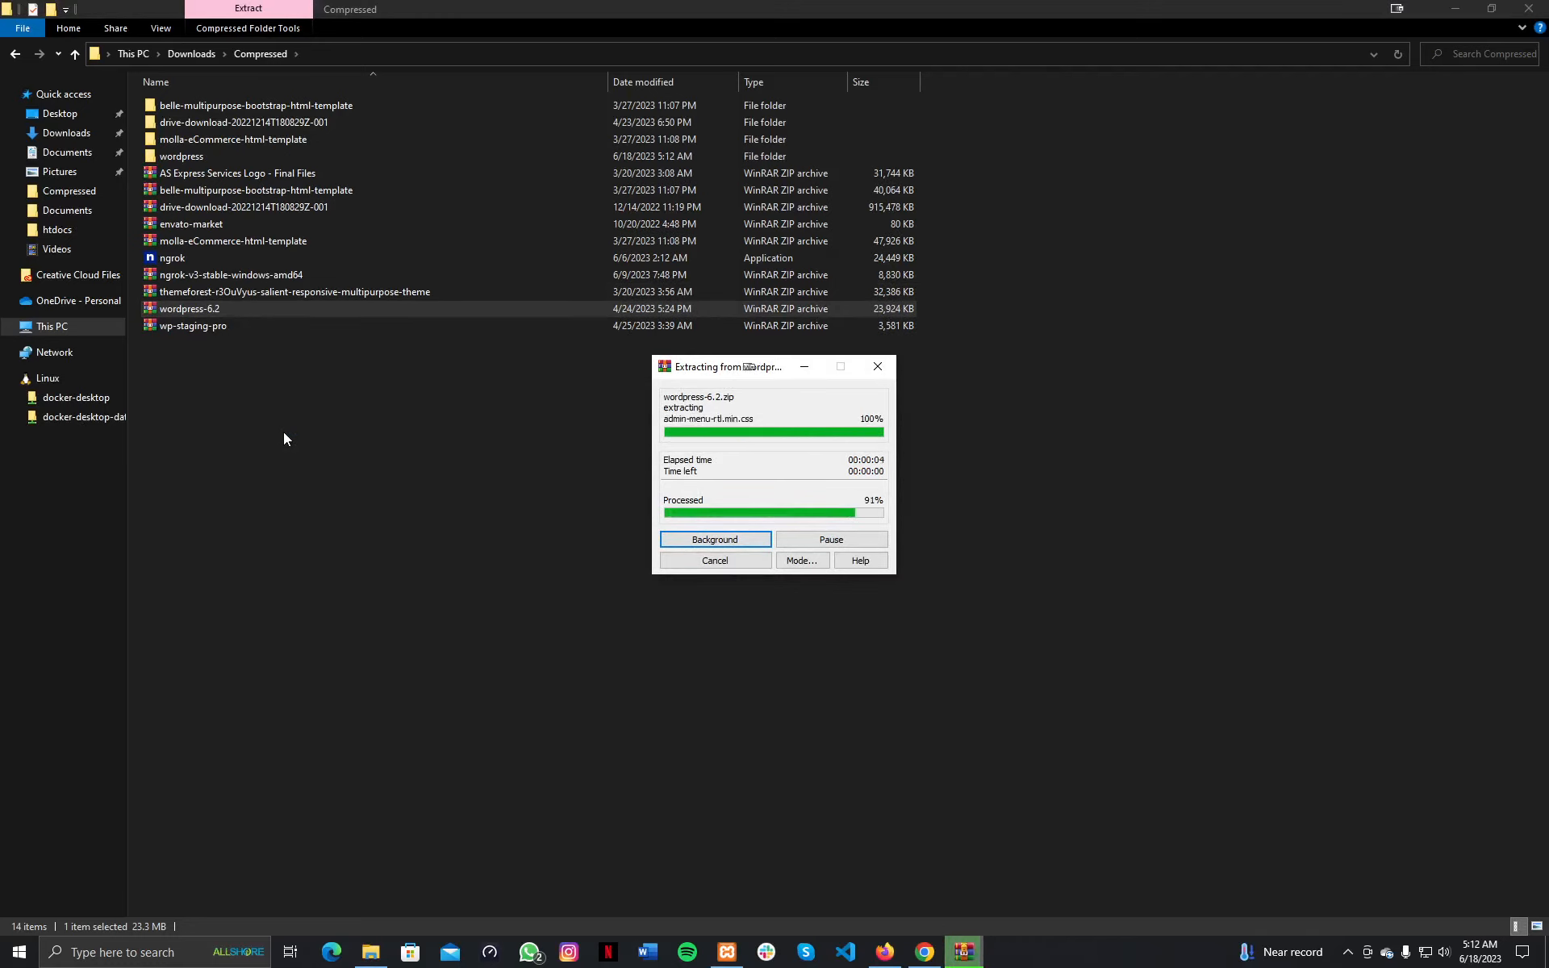
Give the extracted wordpress folder the new name 'lecture1'.
{"action": "right_click", "coordinate": [199, 163]}
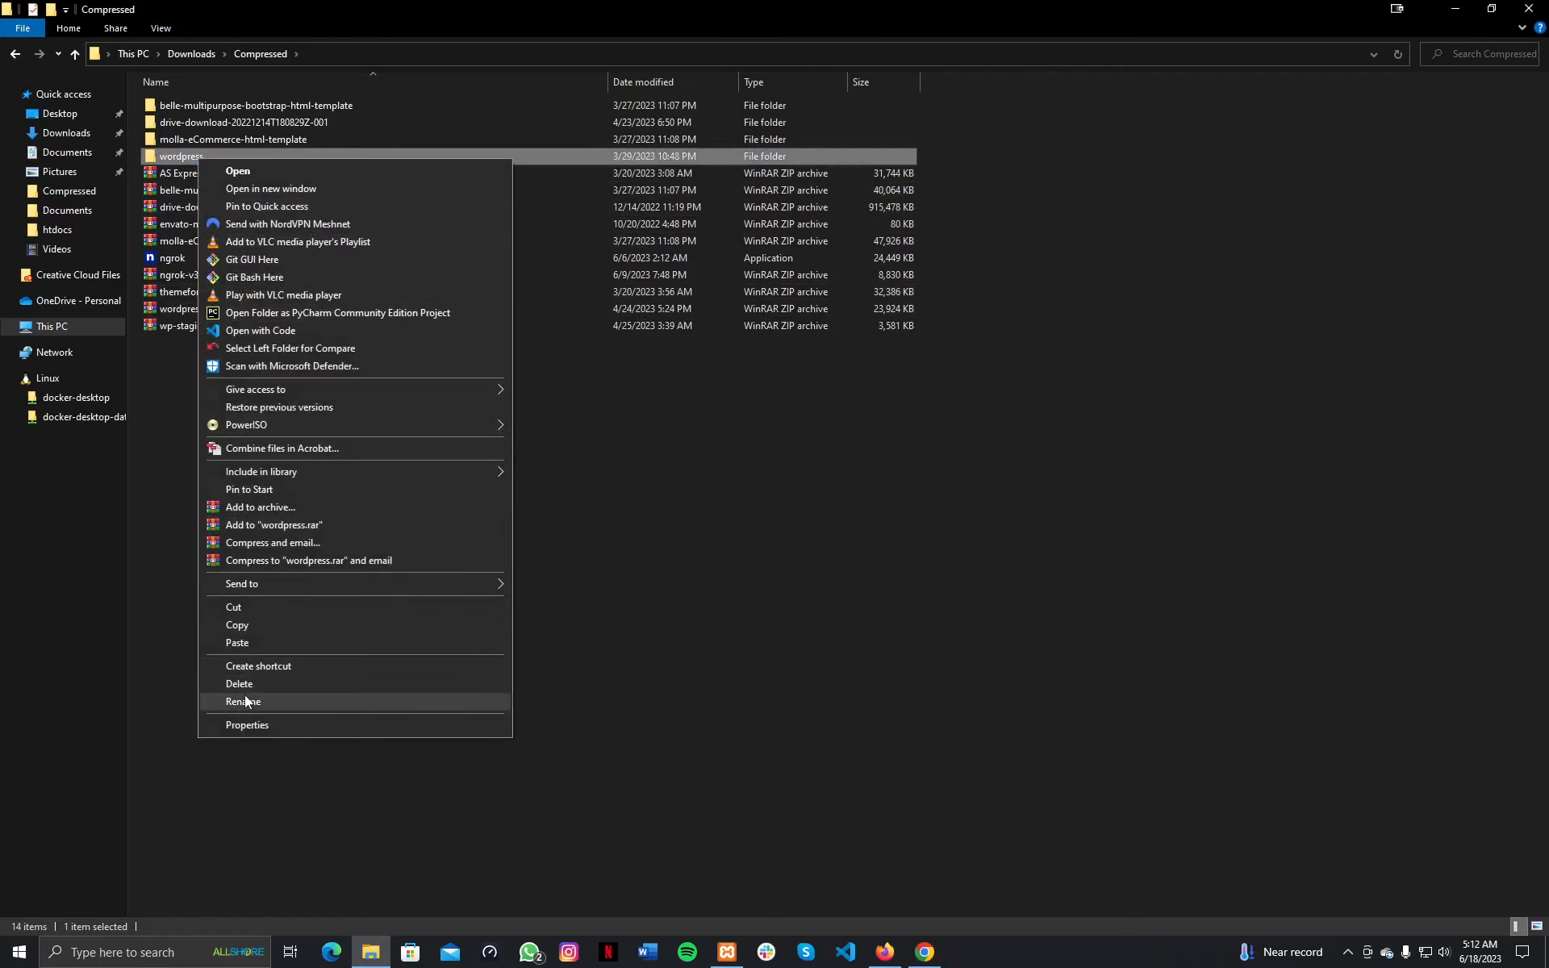
{"action": "left_click", "coordinate": [245, 700]}
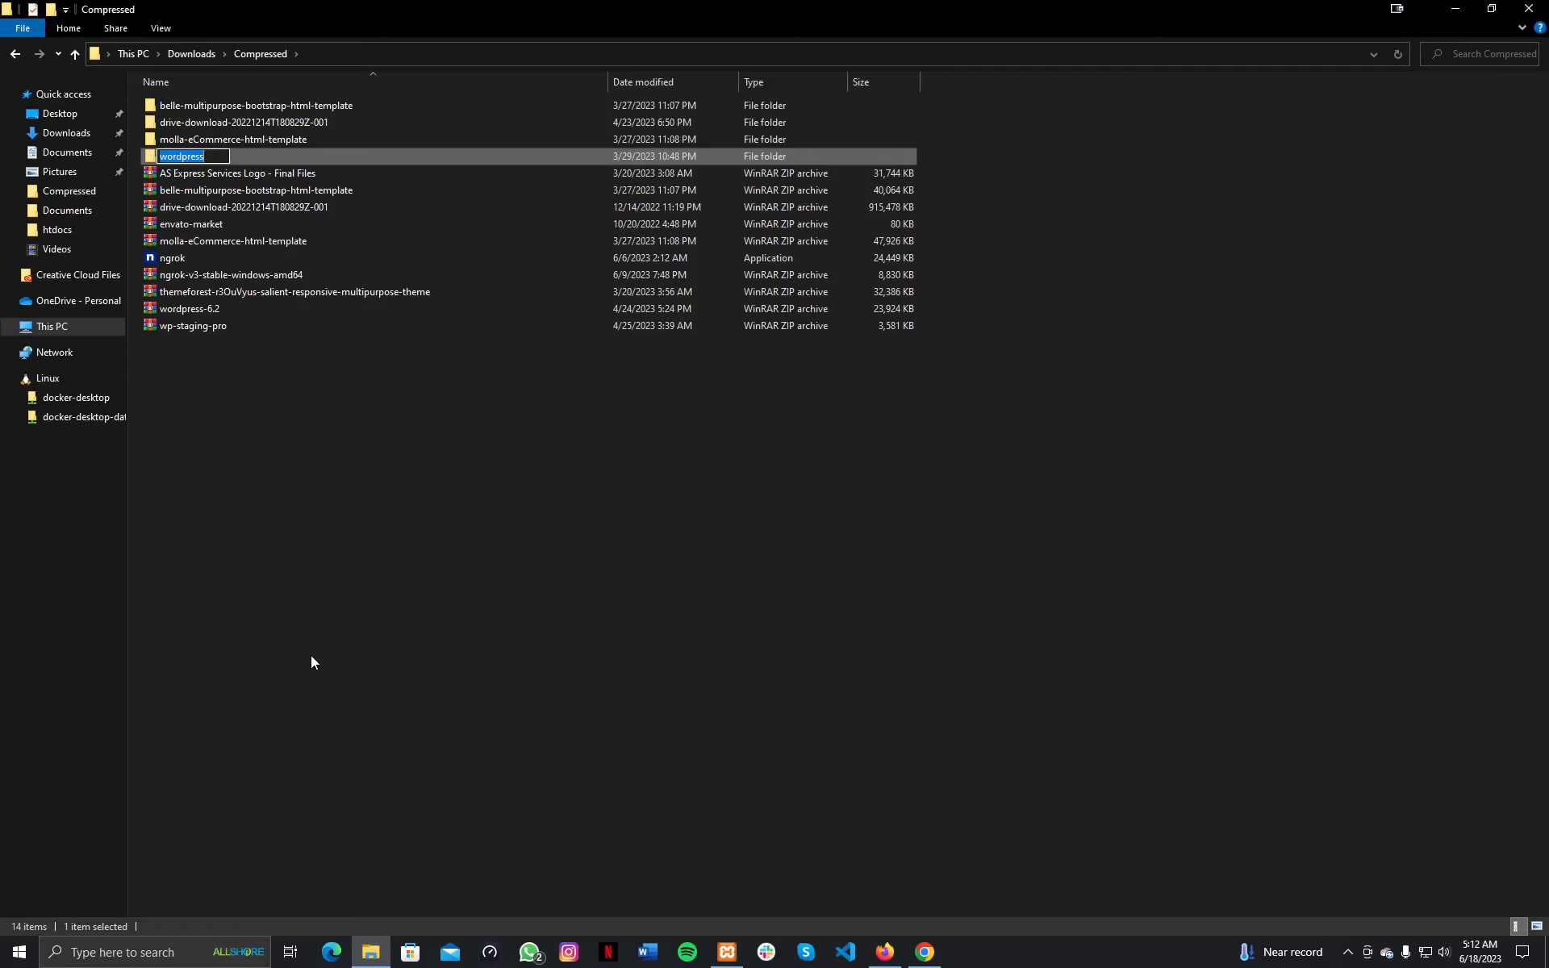
{"action": "type", "text": "lecute"}
{"action": "key", "text": "BackSpace"}
{"action": "key", "text": "BackSpace"}
{"action": "type", "text": "re1"}
{"action": "key", "text": "Return"}
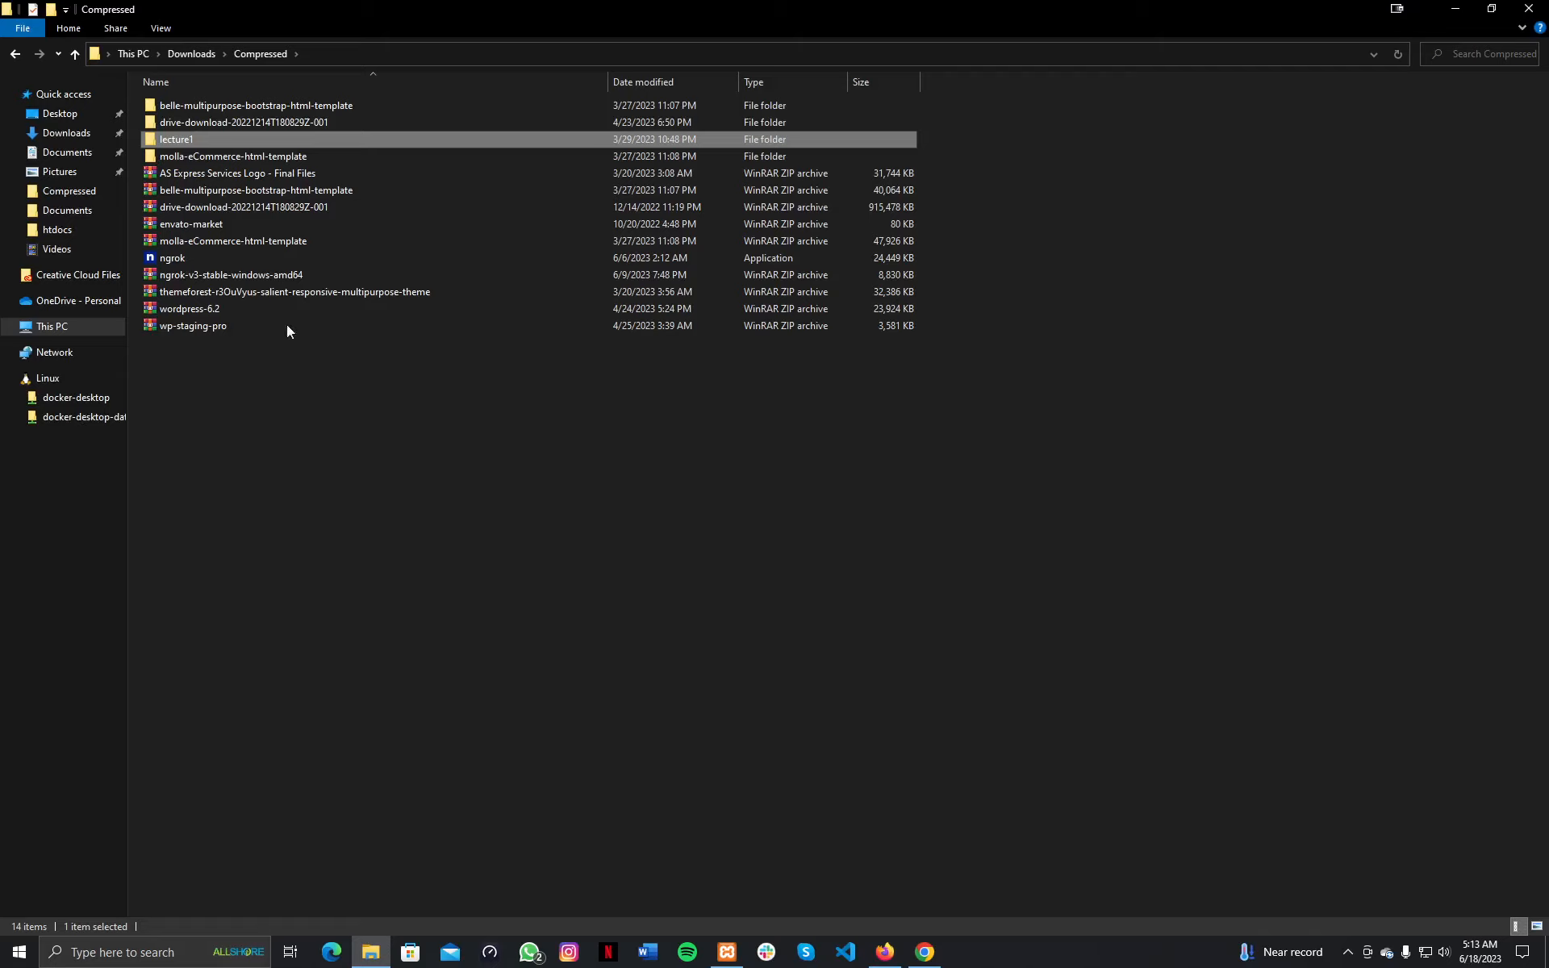
Copy the lecture1 folder and paste it into C:\xampp\htdocs.
{"action": "right_click", "coordinate": [182, 139]}
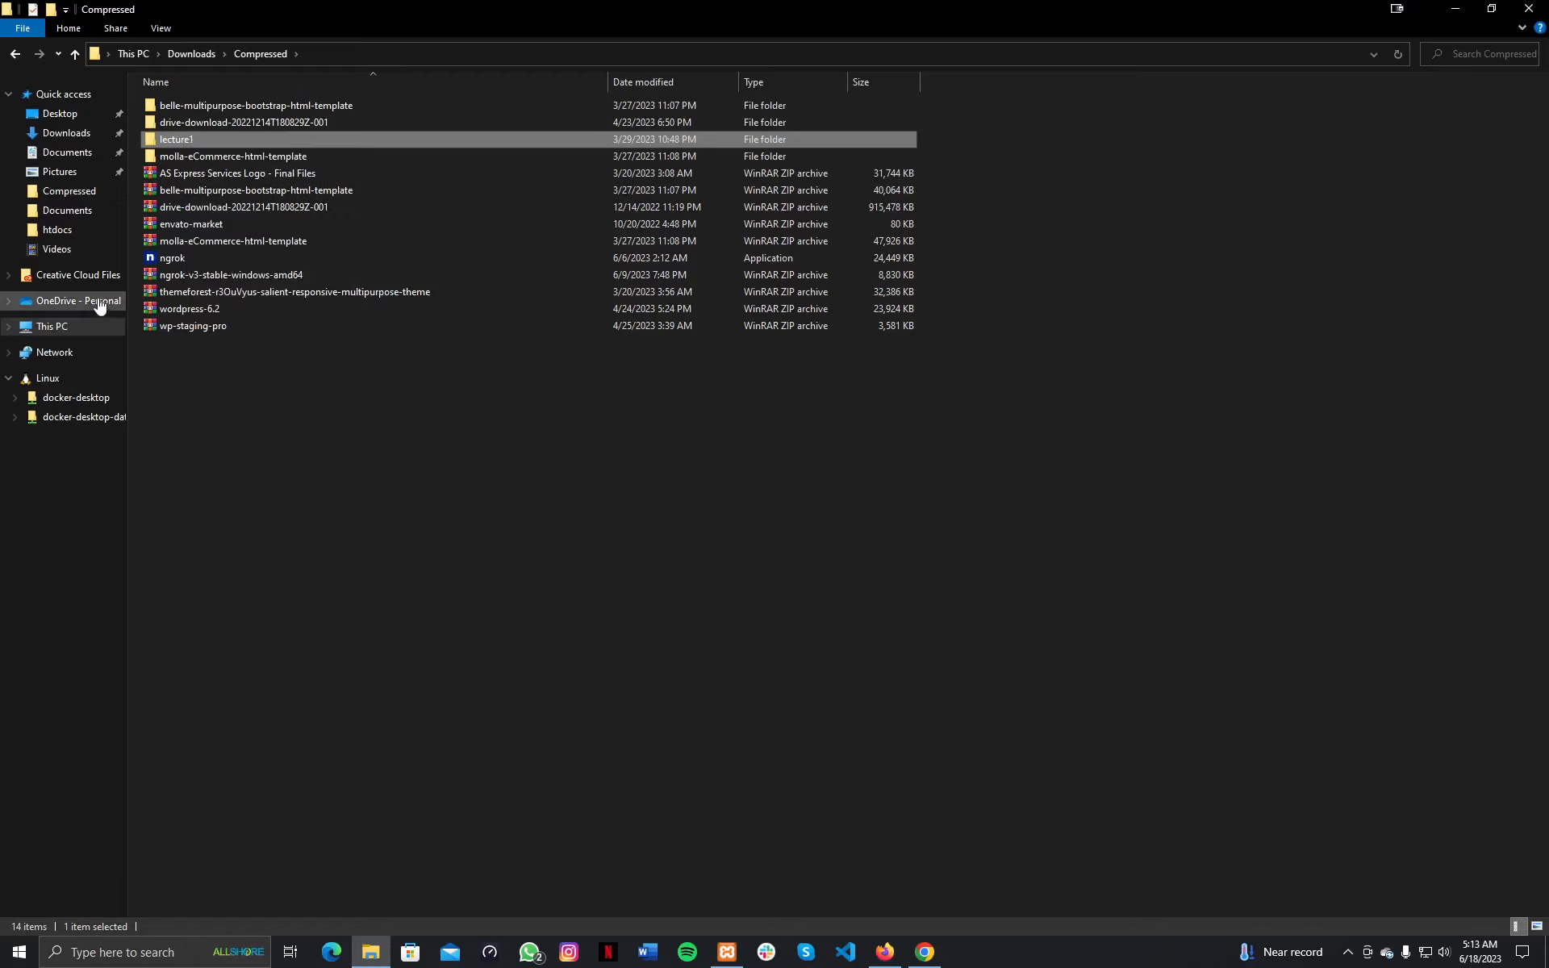
{"action": "left_click", "coordinate": [52, 329]}
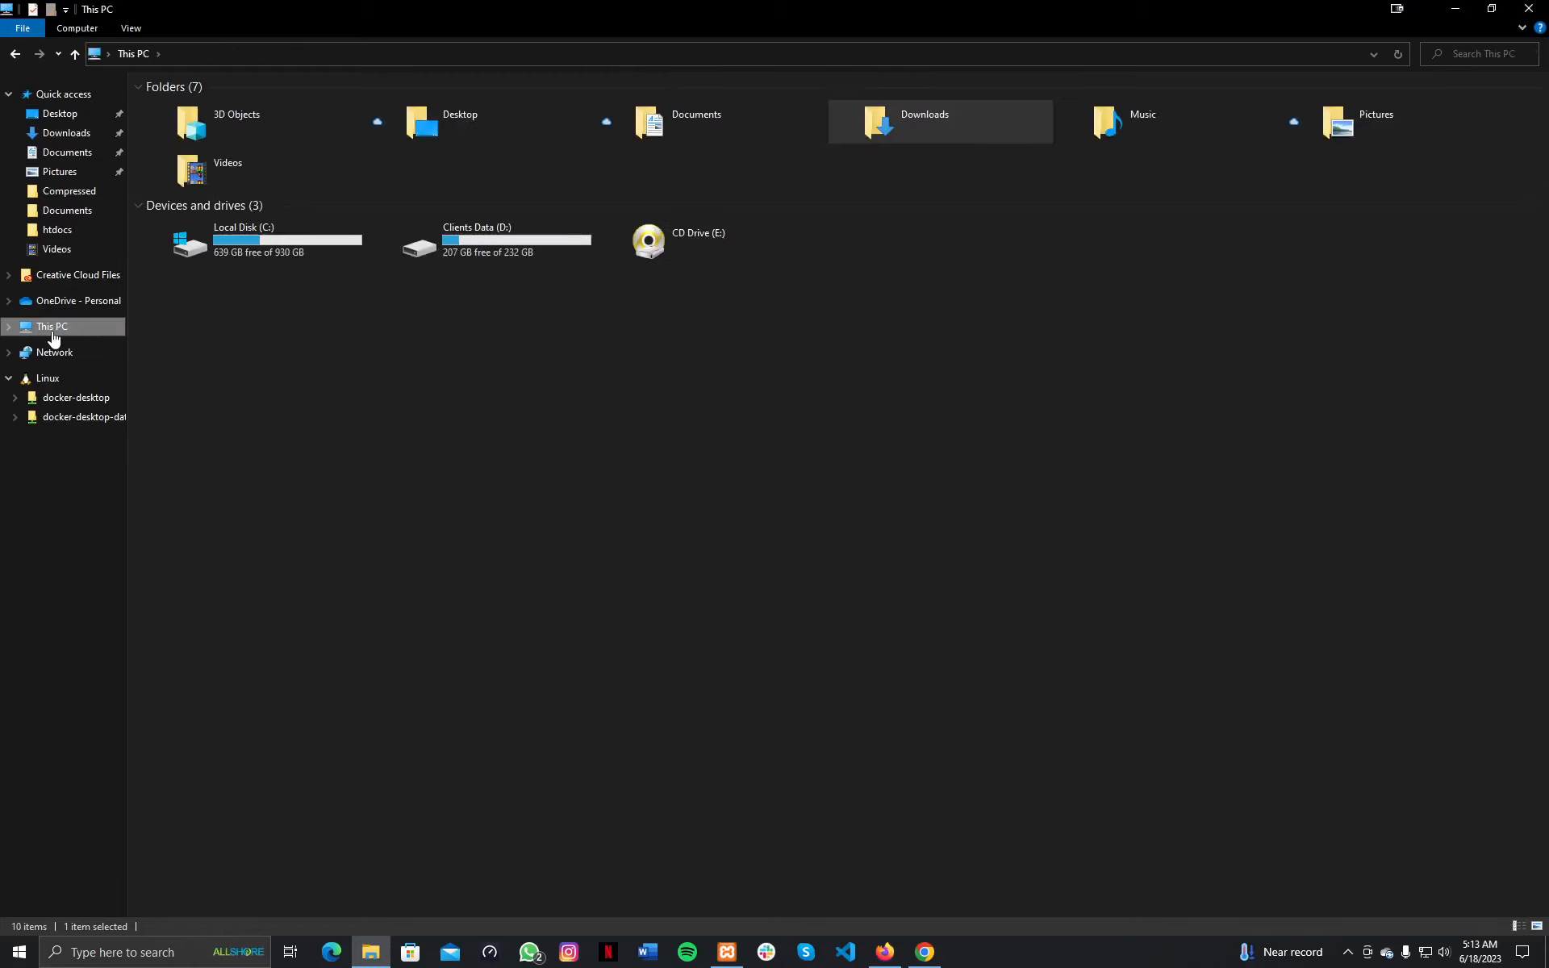
{"action": "double_click", "coordinate": [239, 249]}
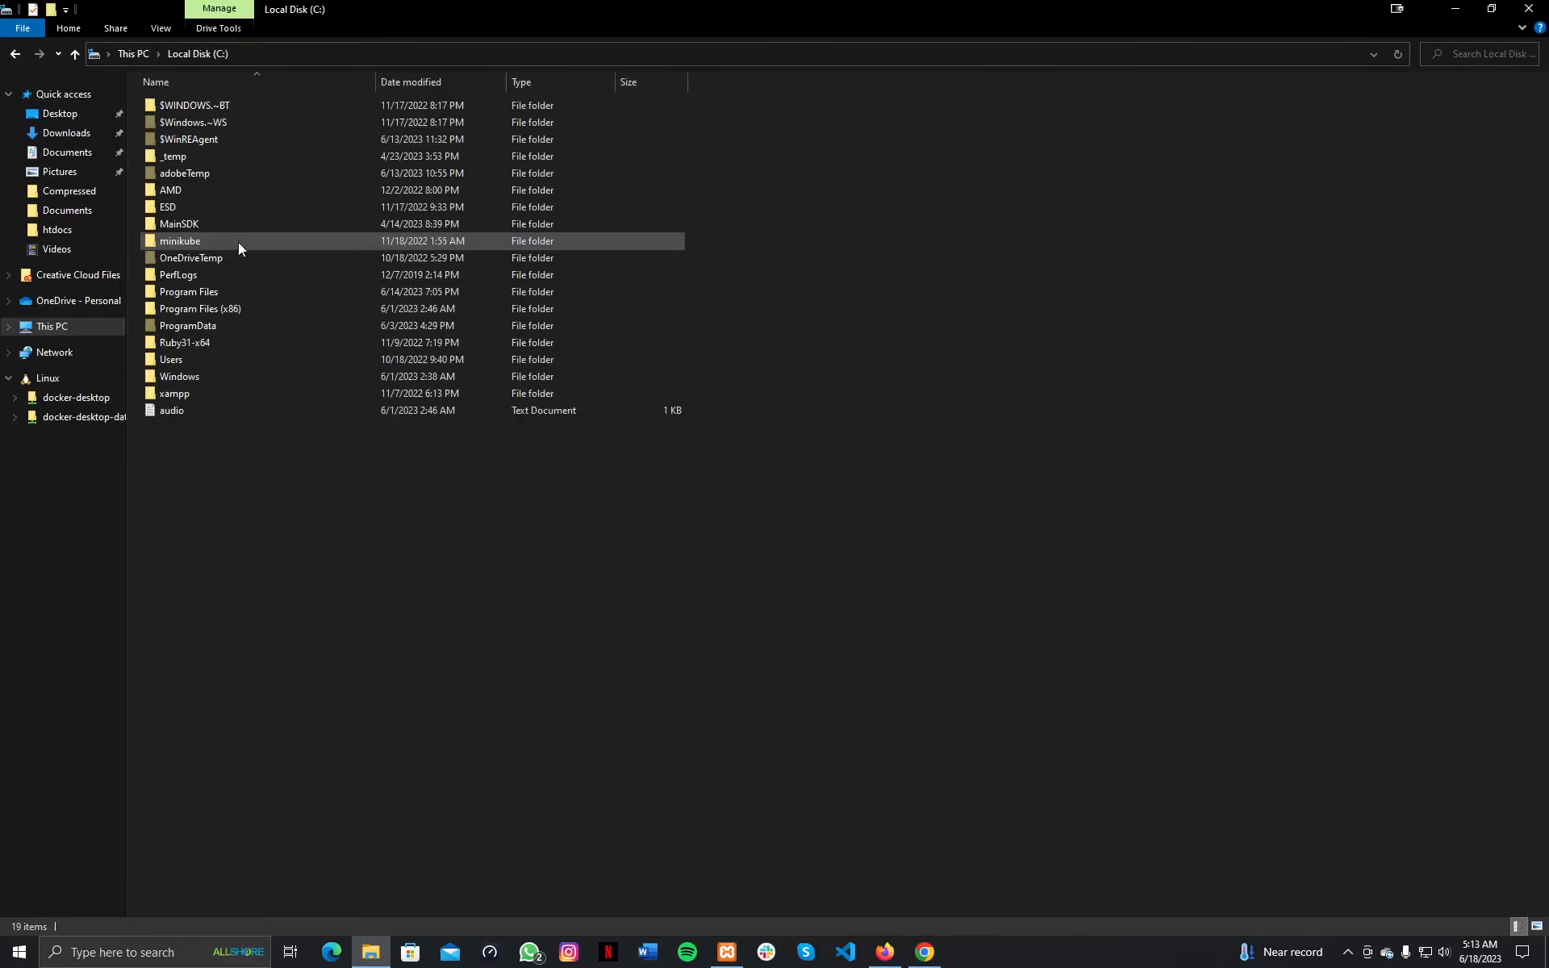
{"action": "double_click", "coordinate": [183, 397]}
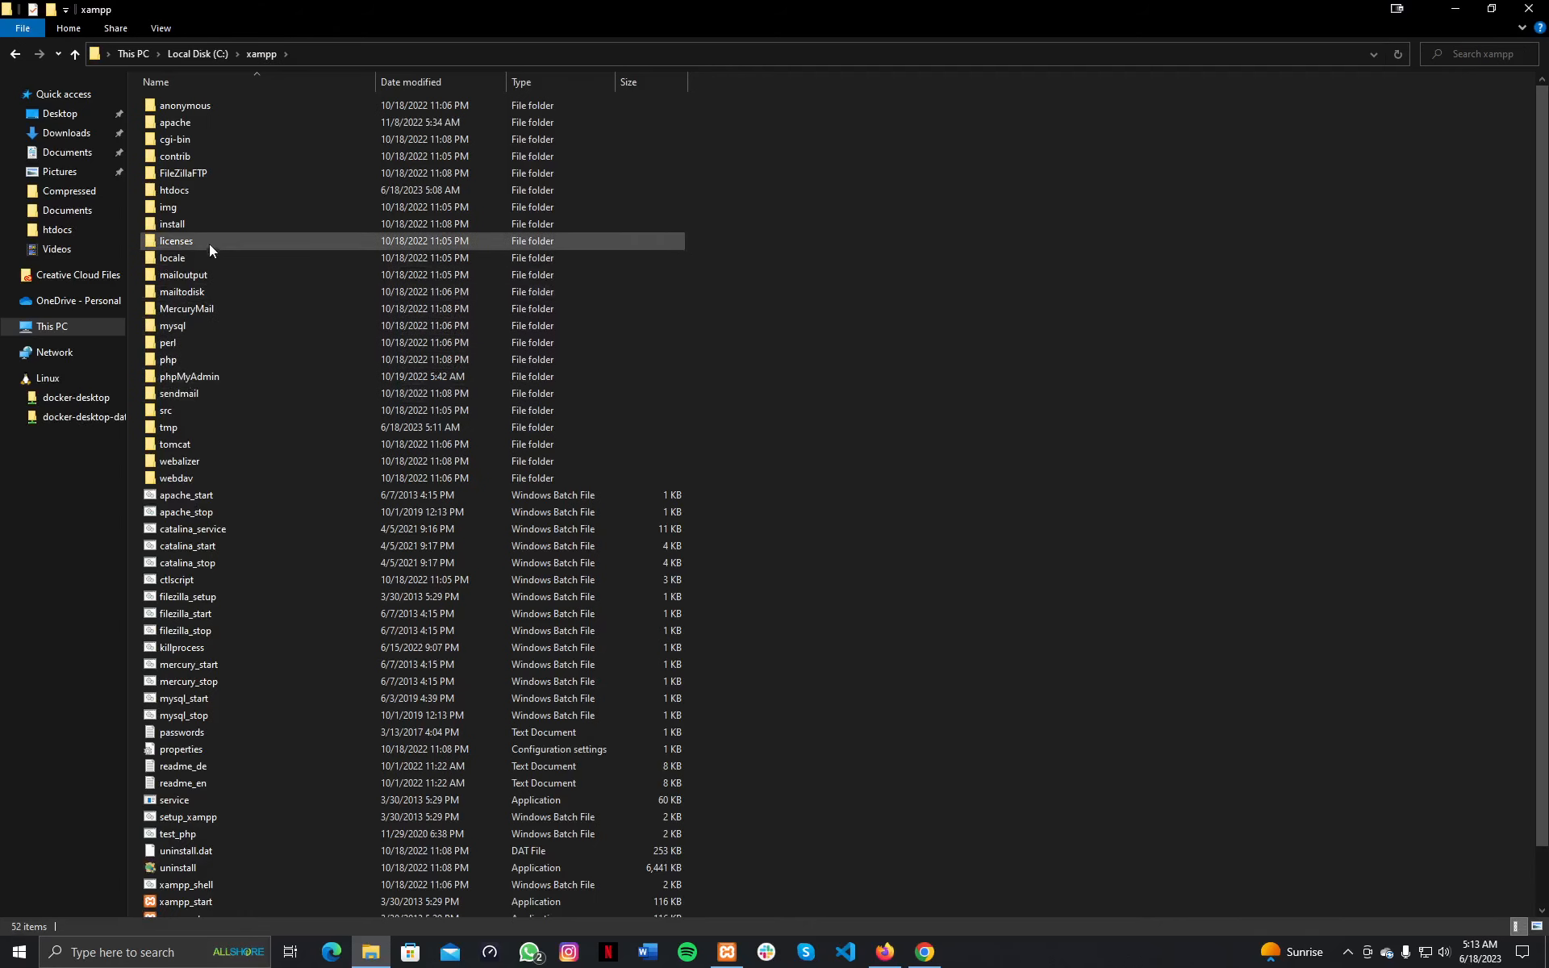
{"action": "double_click", "coordinate": [177, 192]}
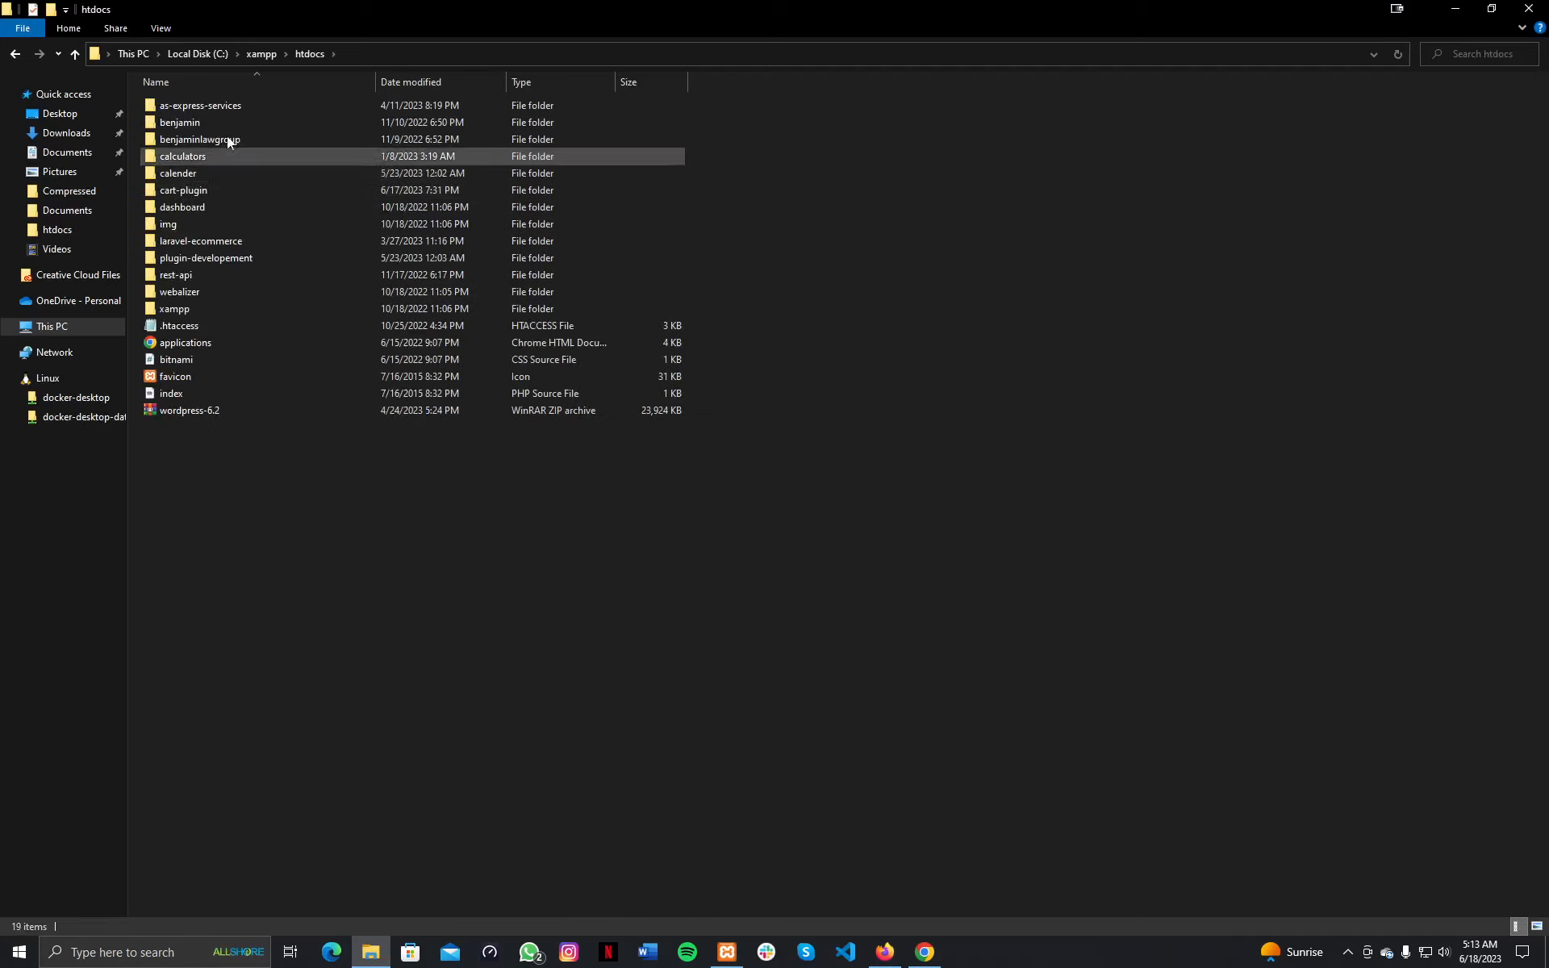
{"action": "right_click", "coordinate": [273, 477]}
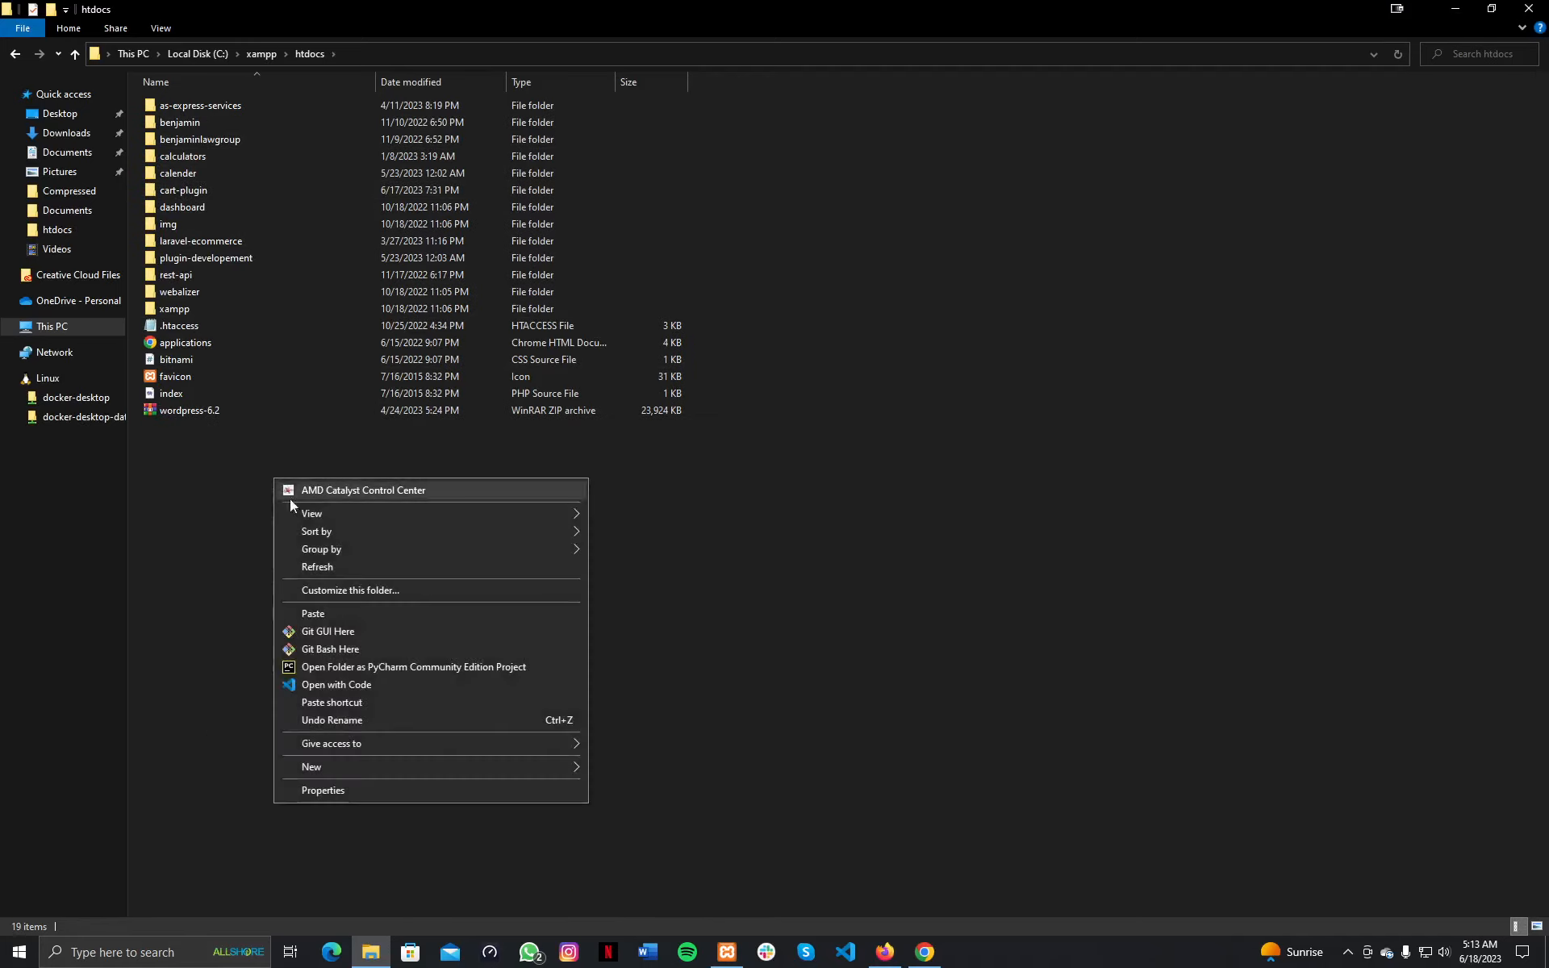
{"action": "left_click", "coordinate": [357, 615]}
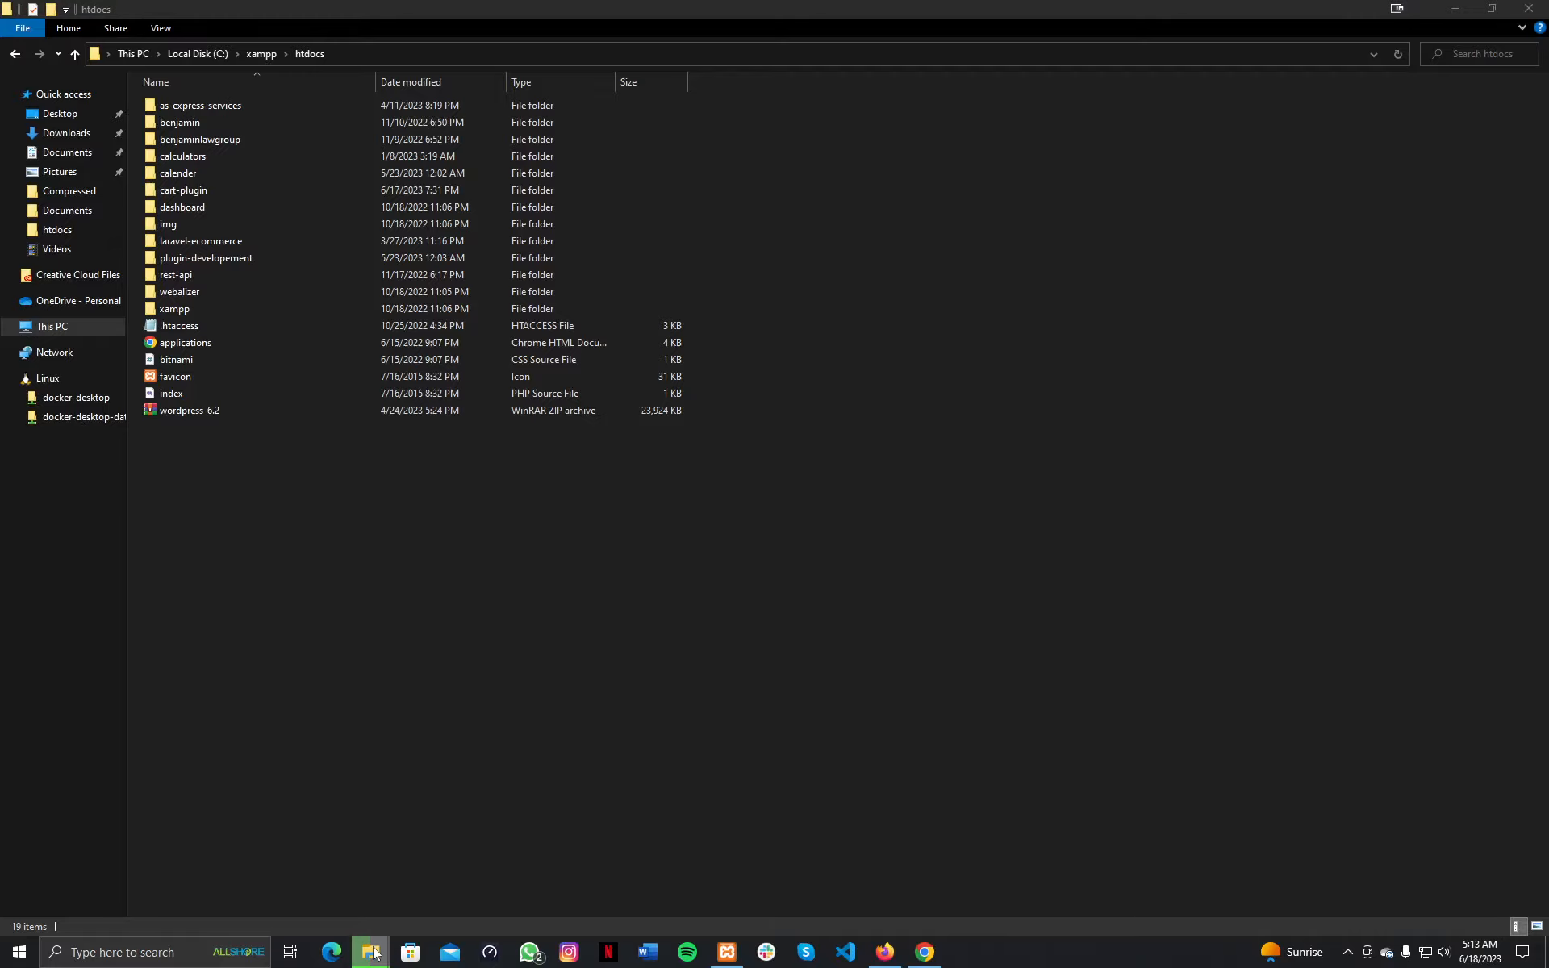
Check the htdocs window until the copy finishes, then return to Firefox.
{"action": "mouse_move", "coordinate": [370, 950]}
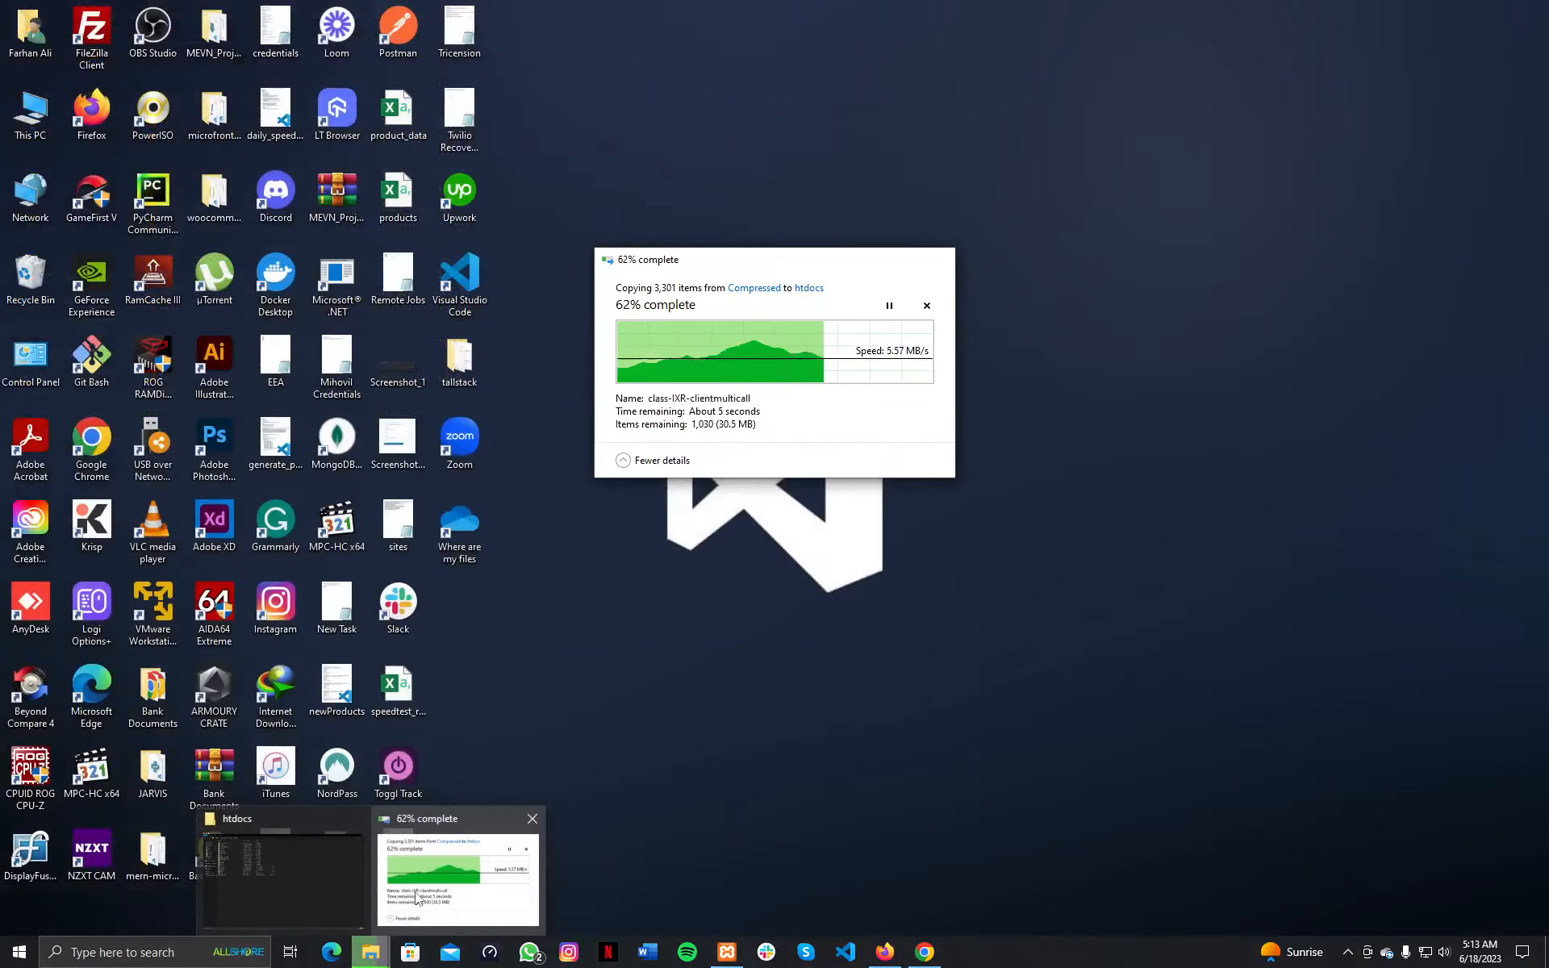
{"action": "left_click", "coordinate": [416, 890]}
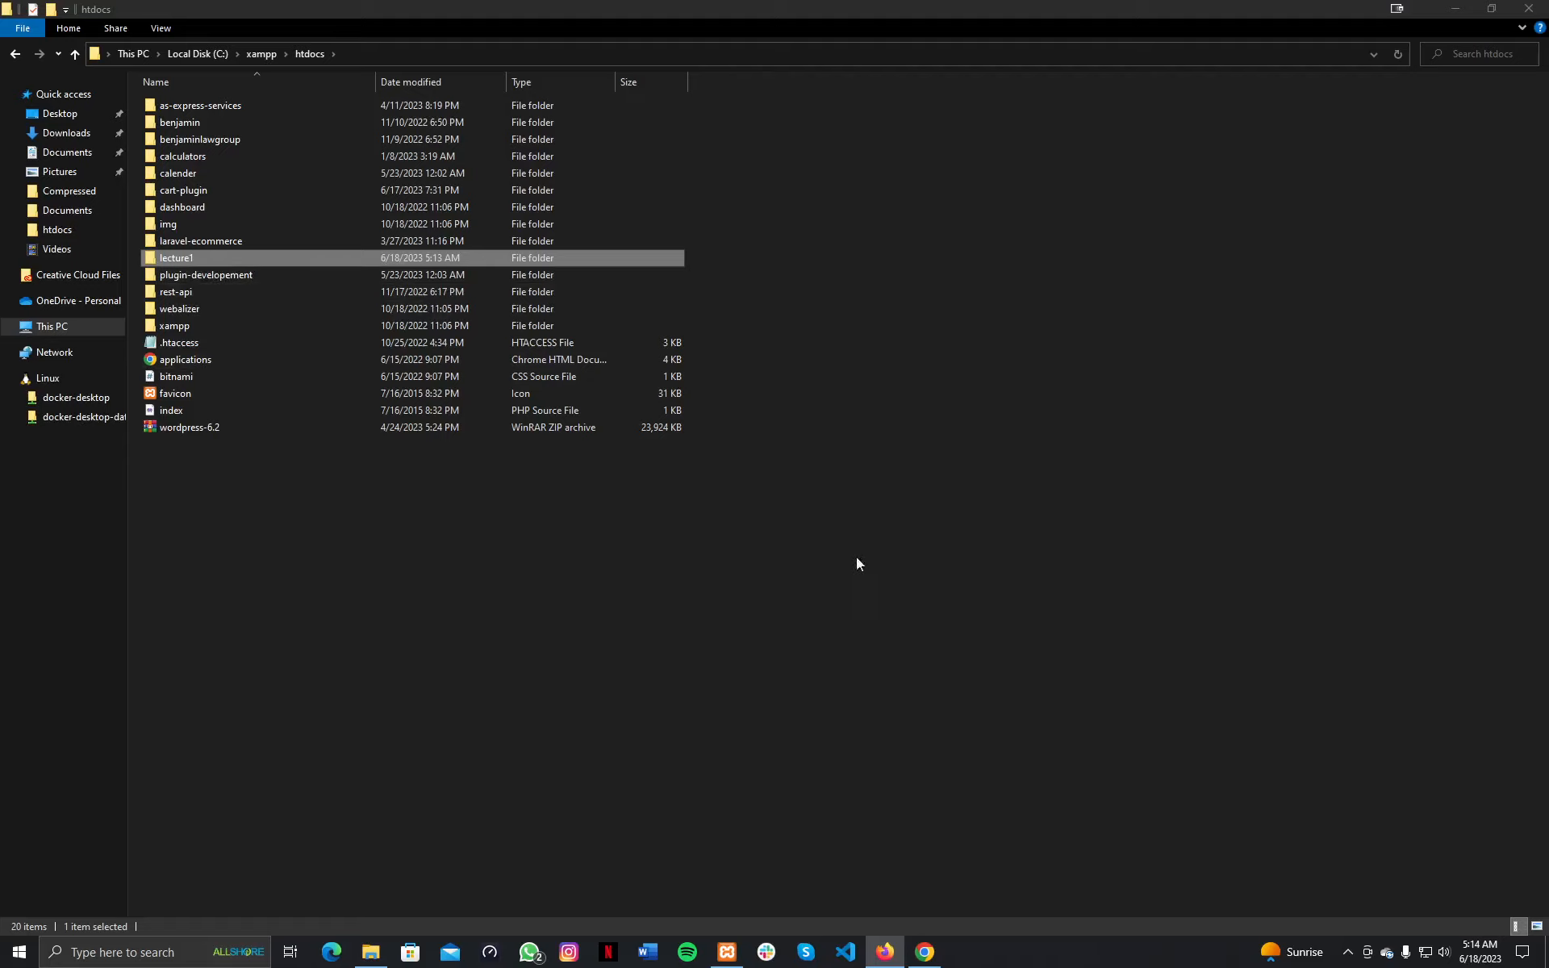
{"action": "left_click", "coordinate": [884, 955]}
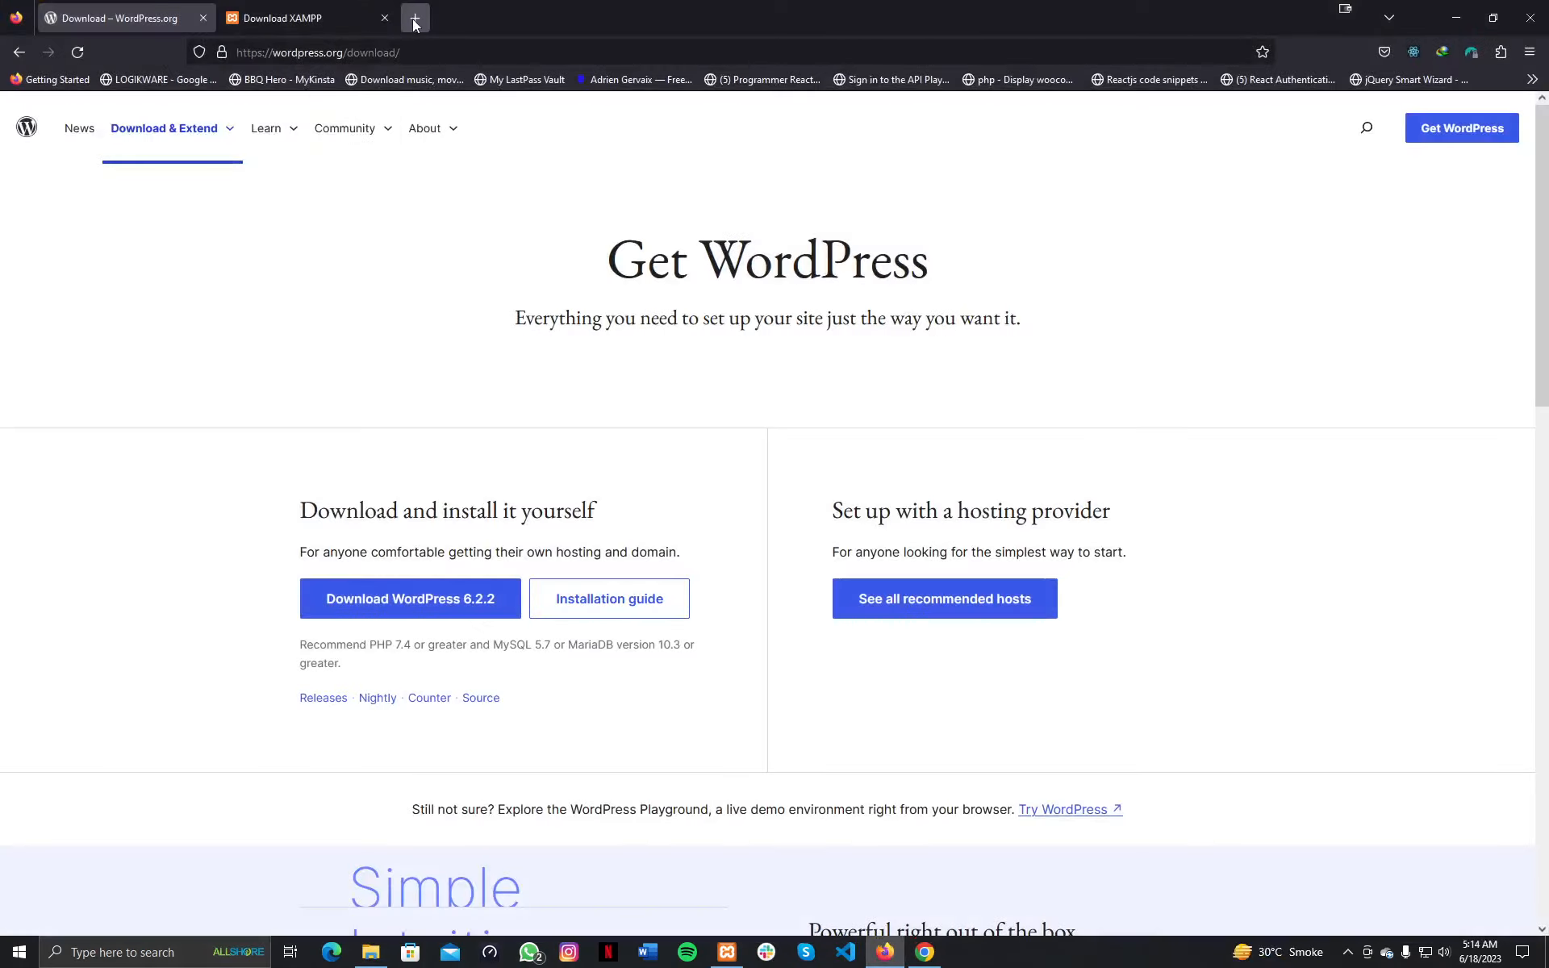
Load localhost in a new tab to show the Welcome to XAMPP dashboard.
{"action": "left_click", "coordinate": [412, 19]}
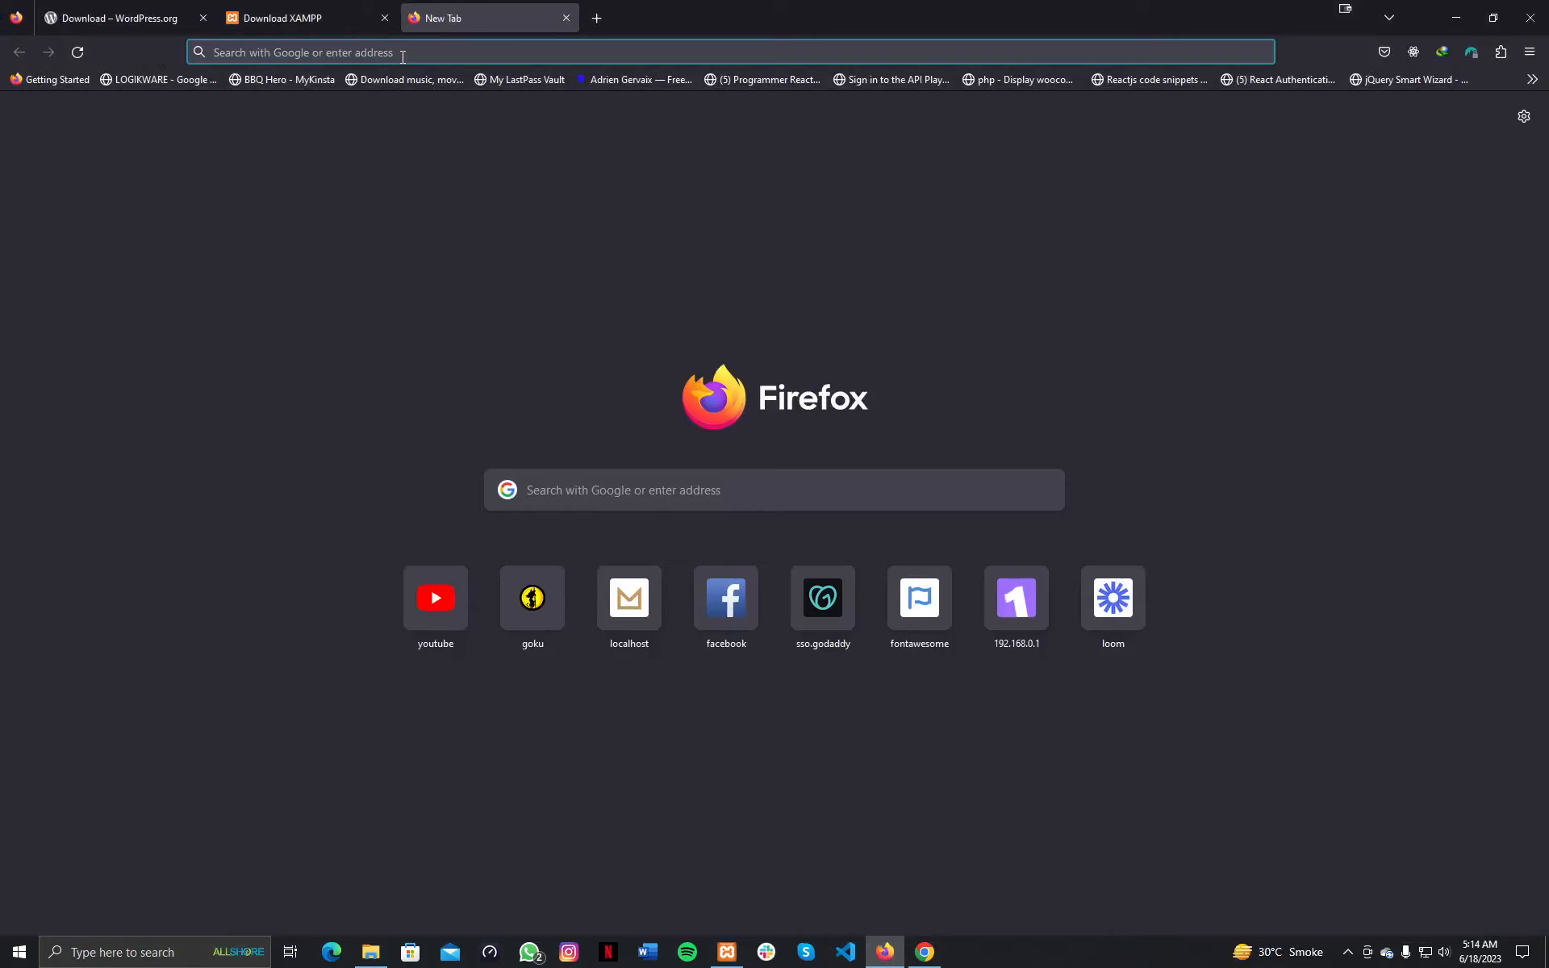
{"action": "type", "text": "localhost"}
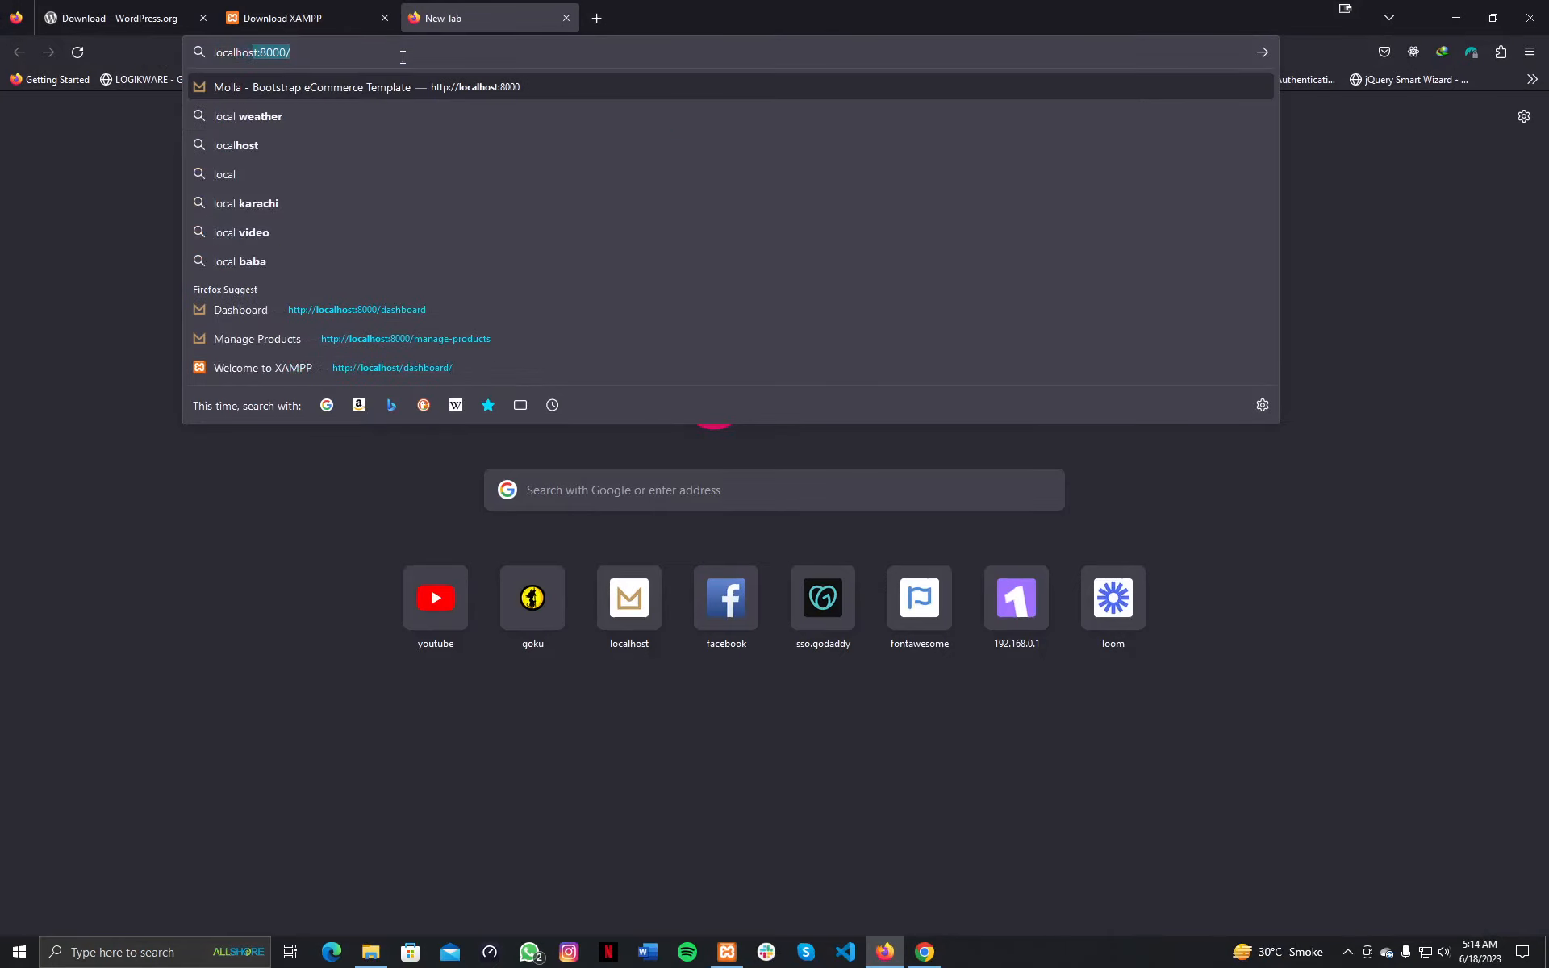
{"action": "key", "text": "BackSpace"}
{"action": "key", "text": "Return"}
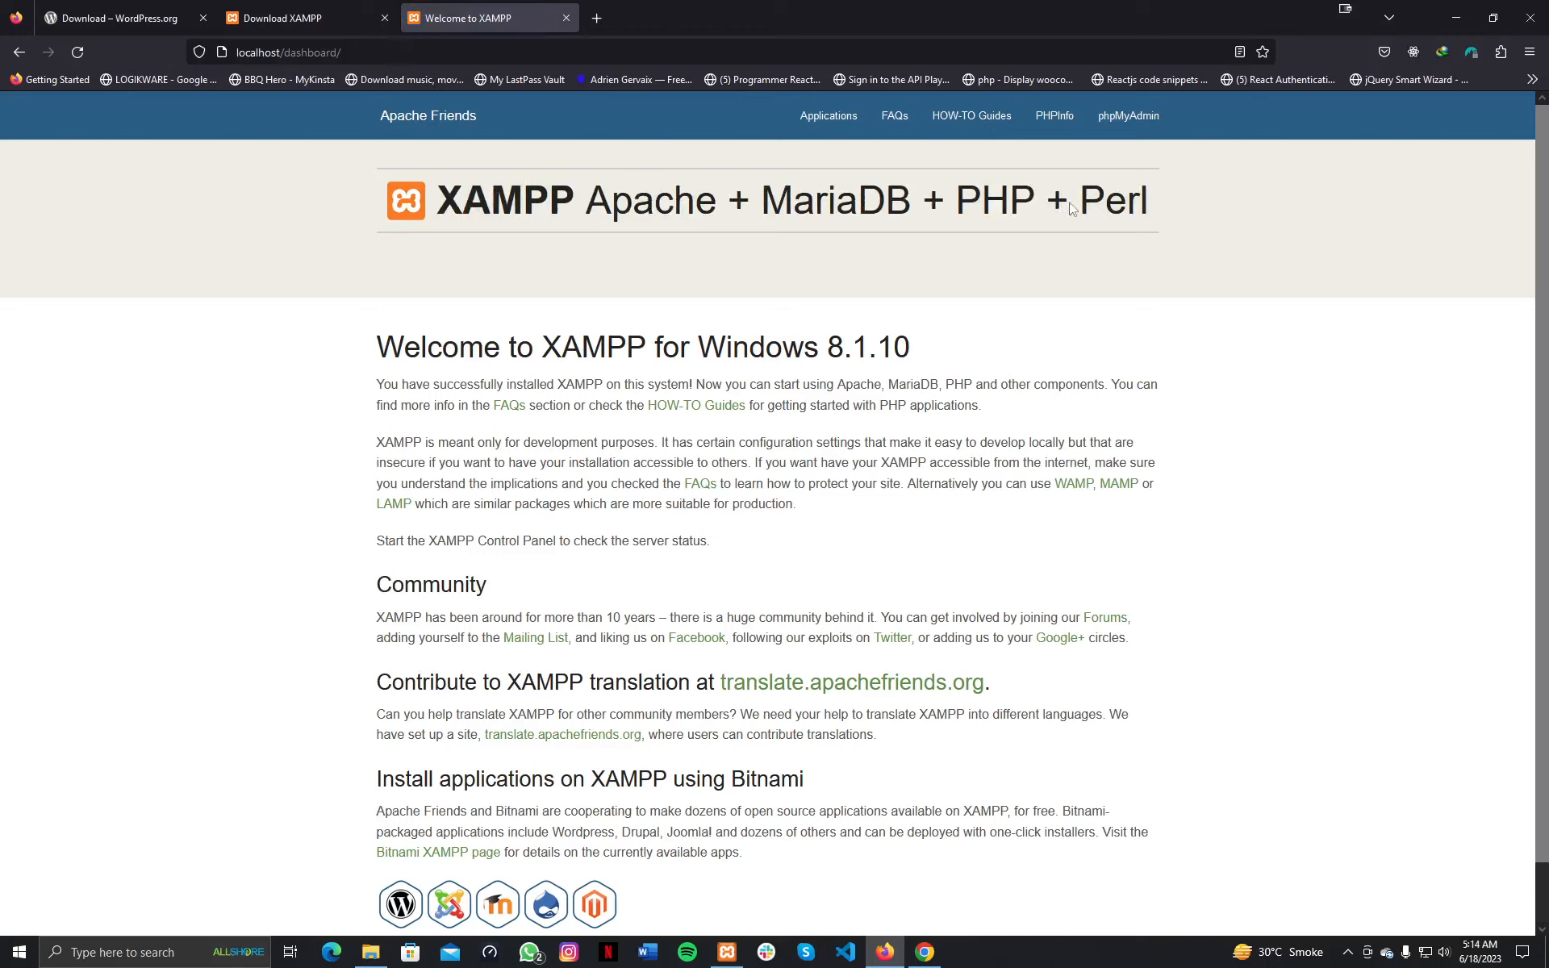
Open phpMyAdmin from the XAMPP dashboard and create the table-less database 'lecture1'.
{"action": "left_click", "coordinate": [1122, 133]}
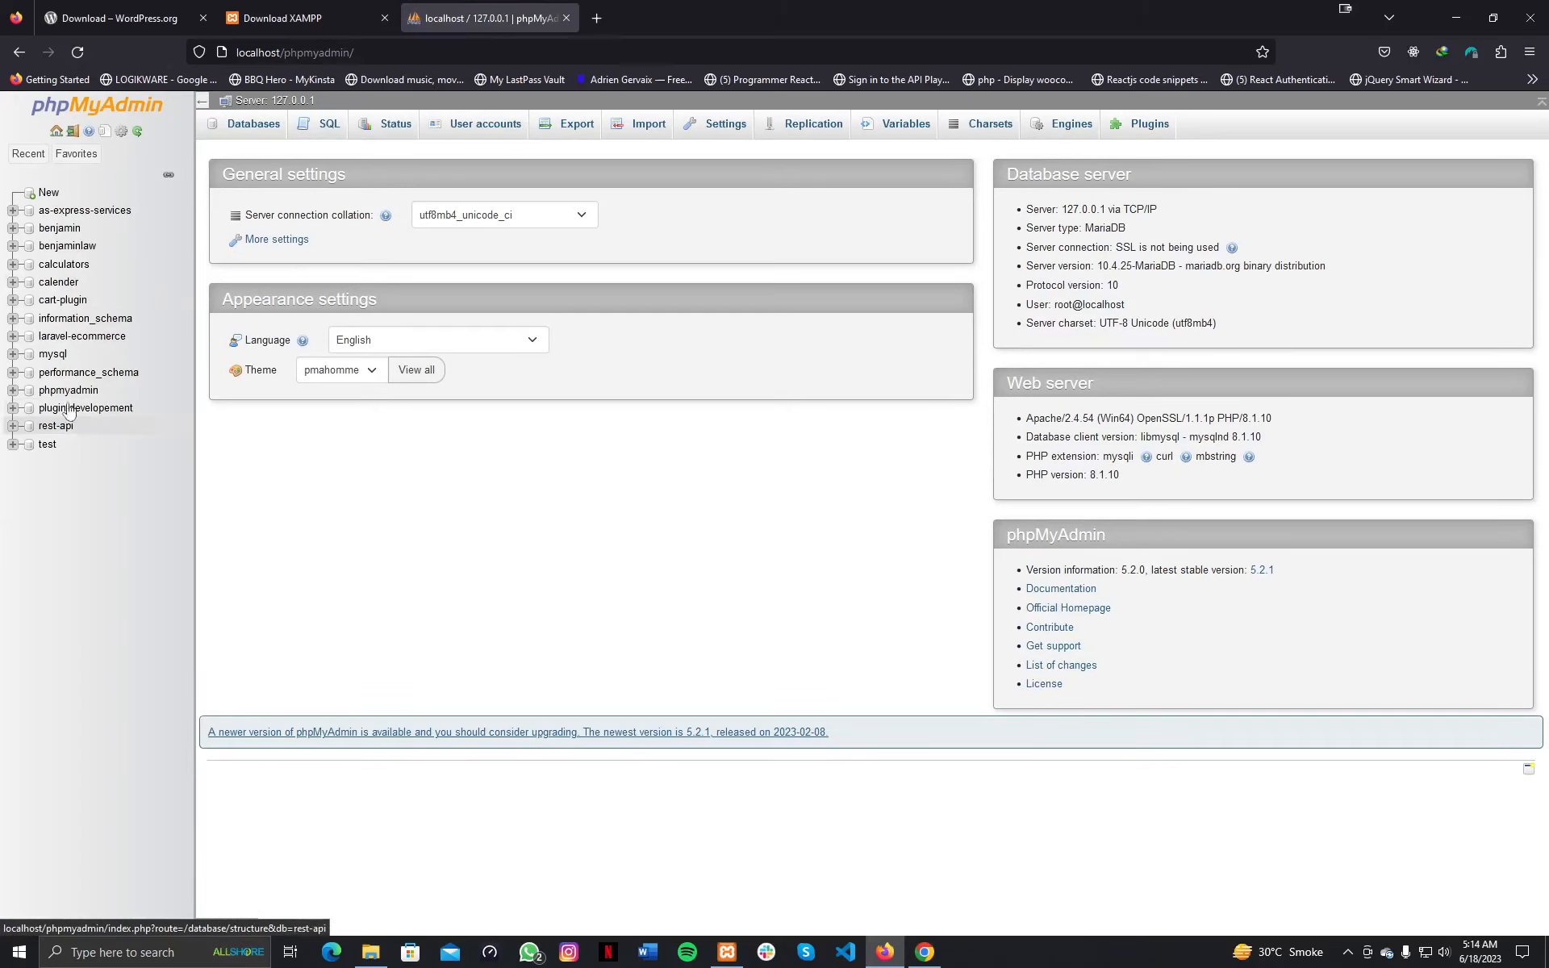
{"action": "left_click", "coordinate": [46, 195]}
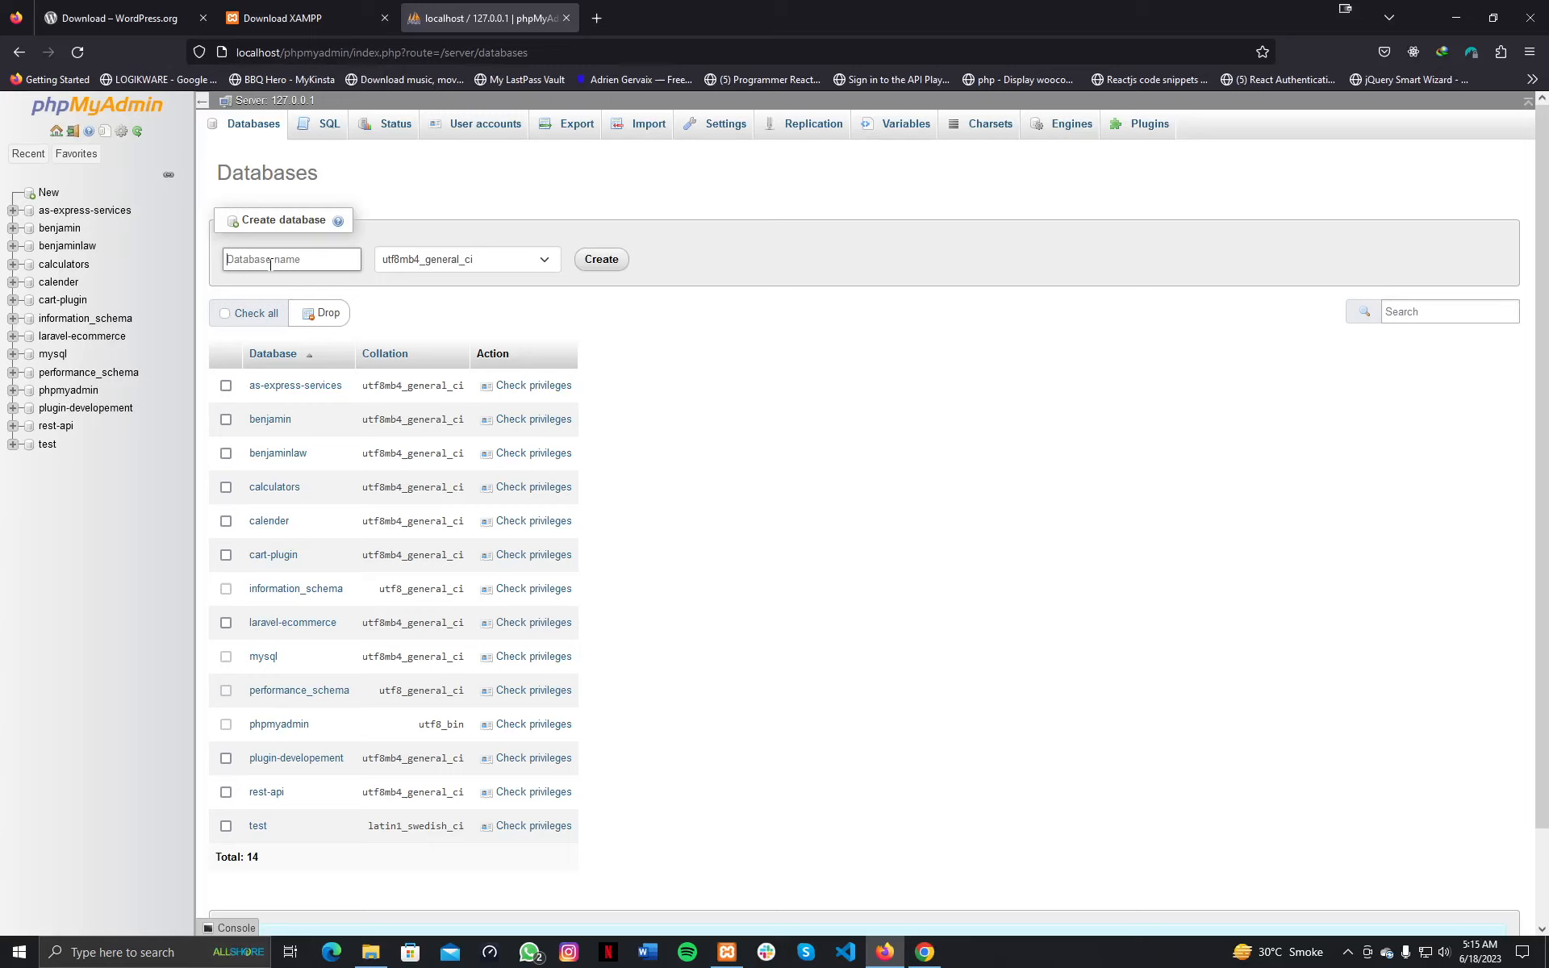
{"action": "type", "text": "lecture1"}
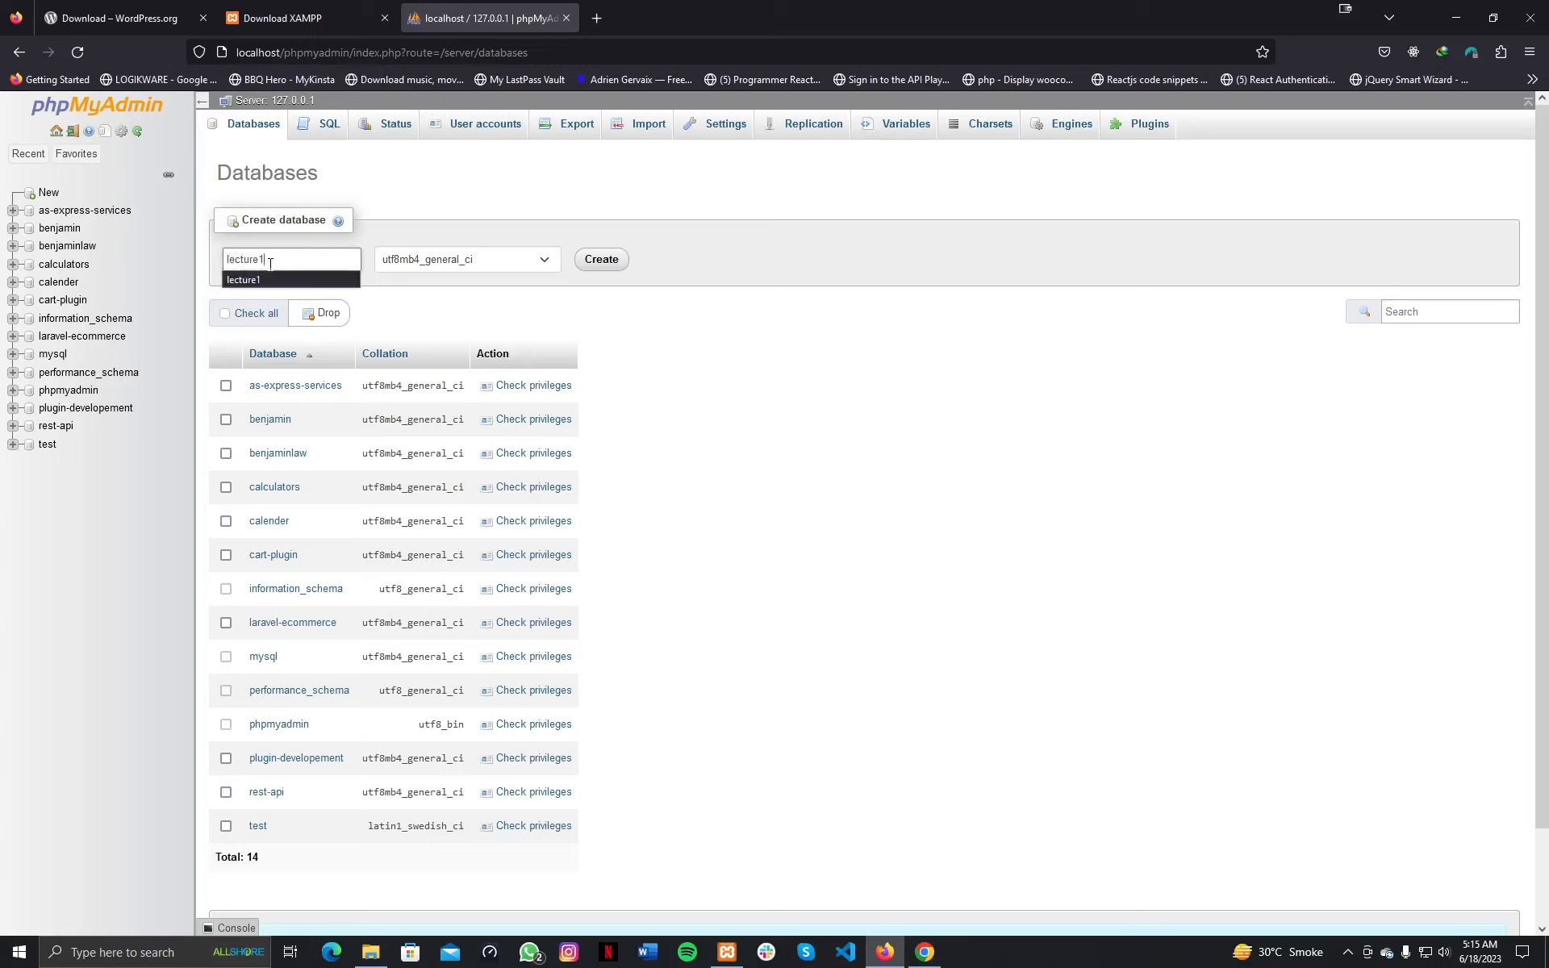
{"action": "left_click", "coordinate": [601, 264]}
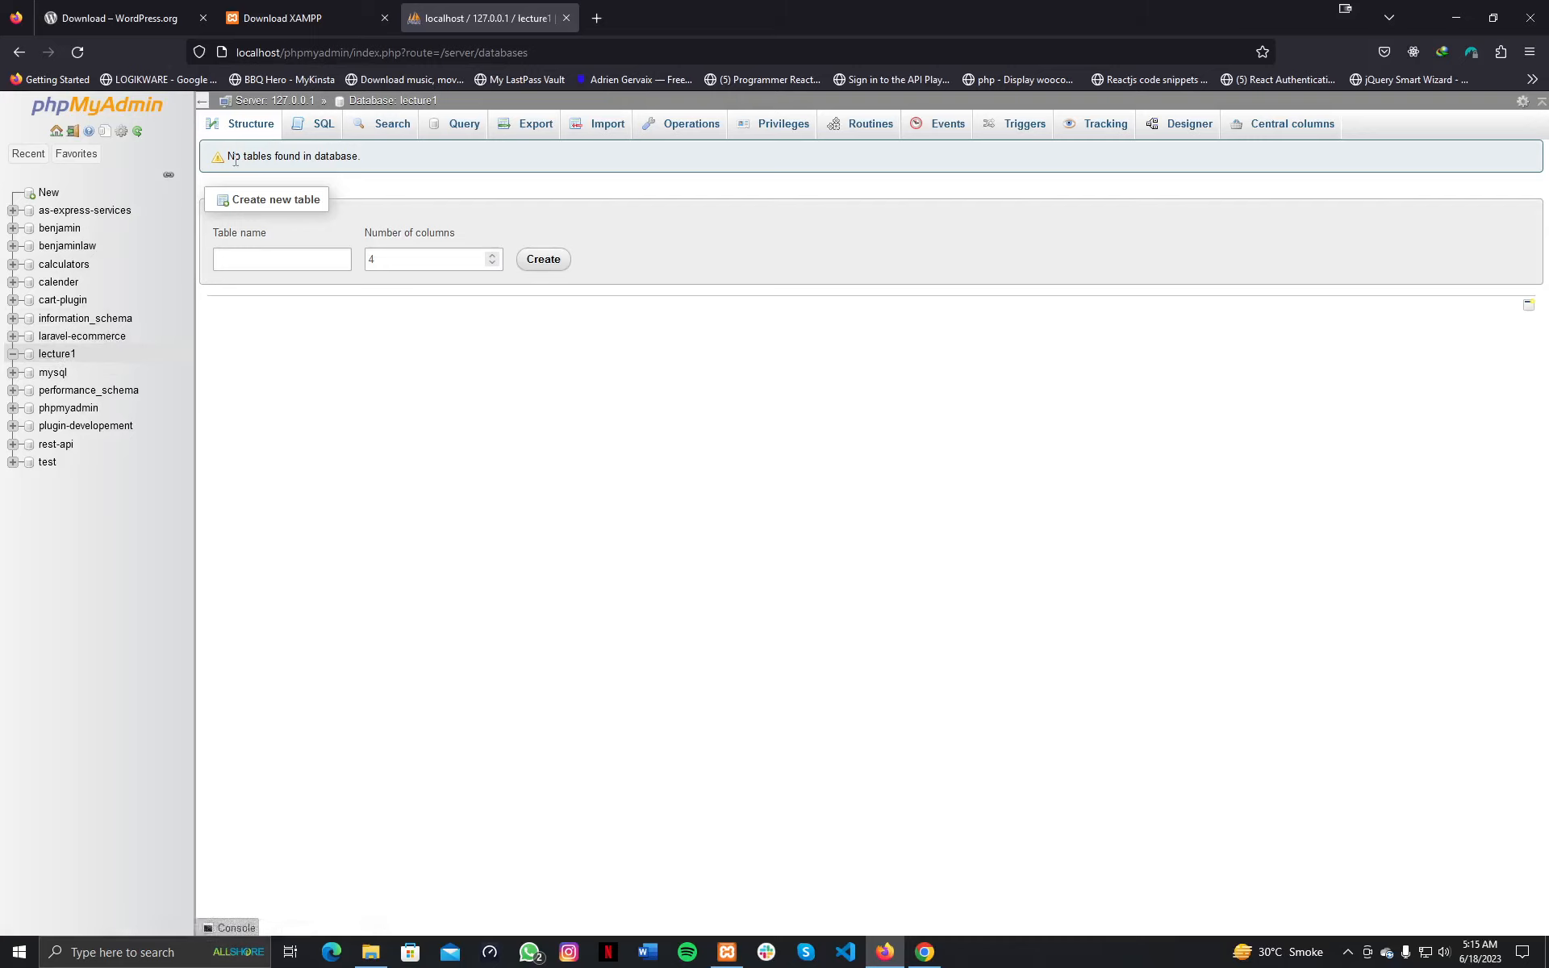
{"action": "left_click_drag", "start_coordinate": [234, 156], "coordinate": [361, 158]}
Load localhost/lecture1 in a new tab to reach the WordPress language selection screen.
{"action": "left_click", "coordinate": [601, 19]}
{"action": "type", "text": "local"}
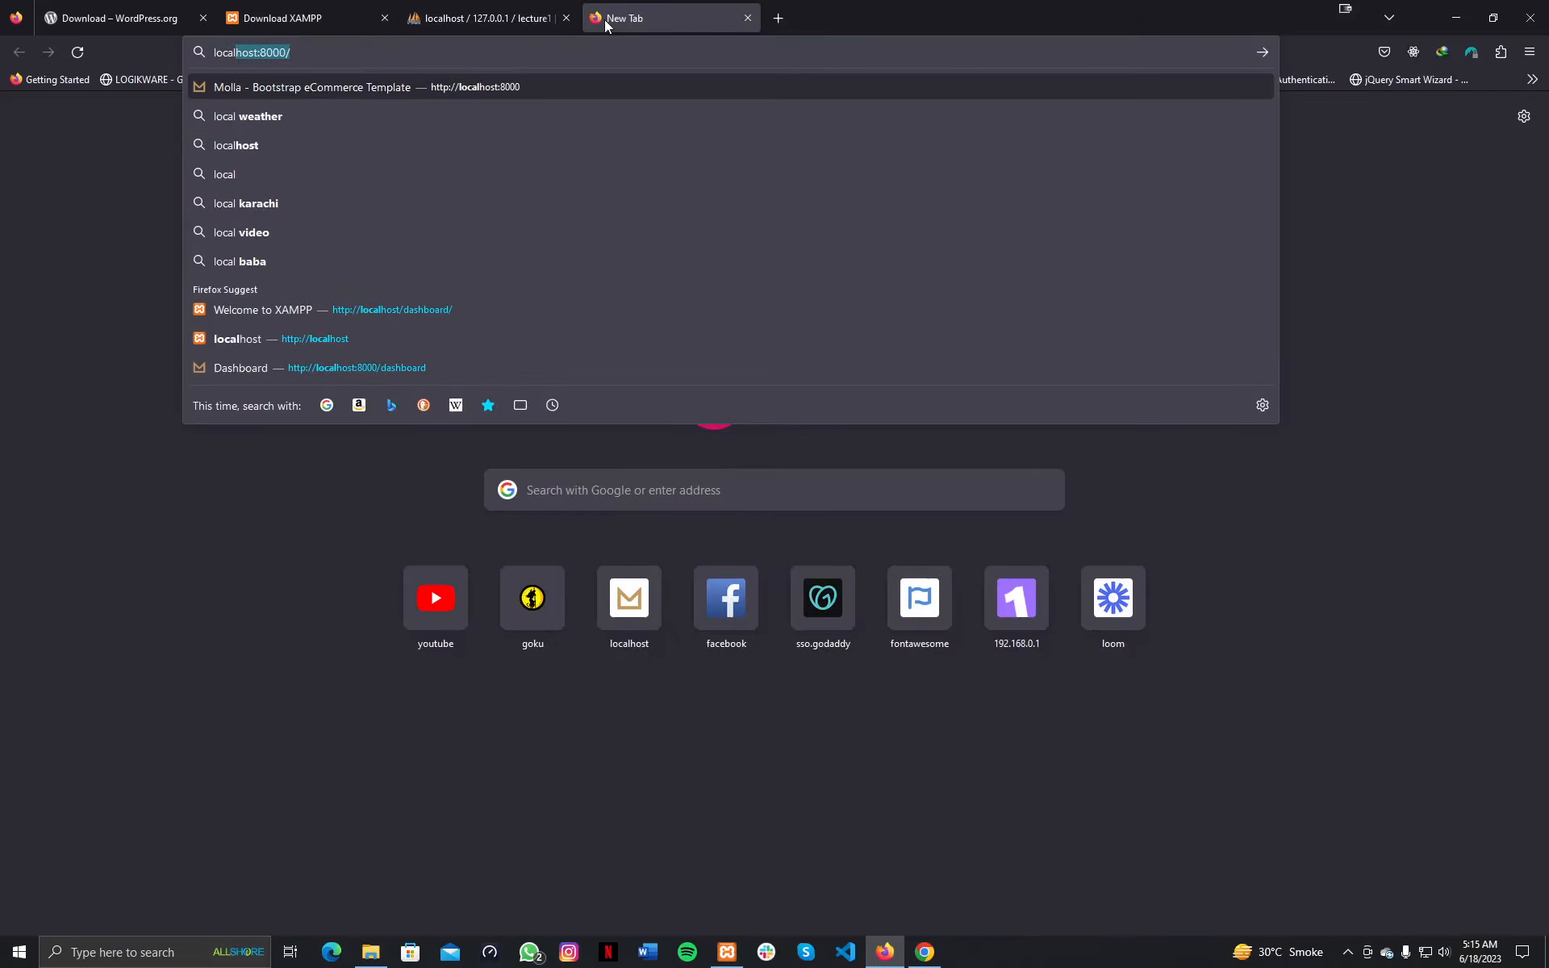
{"action": "key", "text": "Right"}
{"action": "key", "text": "BackSpace"}
{"action": "key", "text": "BackSpace"}
{"action": "key", "text": "BackSpace"}
{"action": "key", "text": "BackSpace"}
{"action": "key", "text": "BackSpace"}
{"action": "type", "text": "/lecture1"}
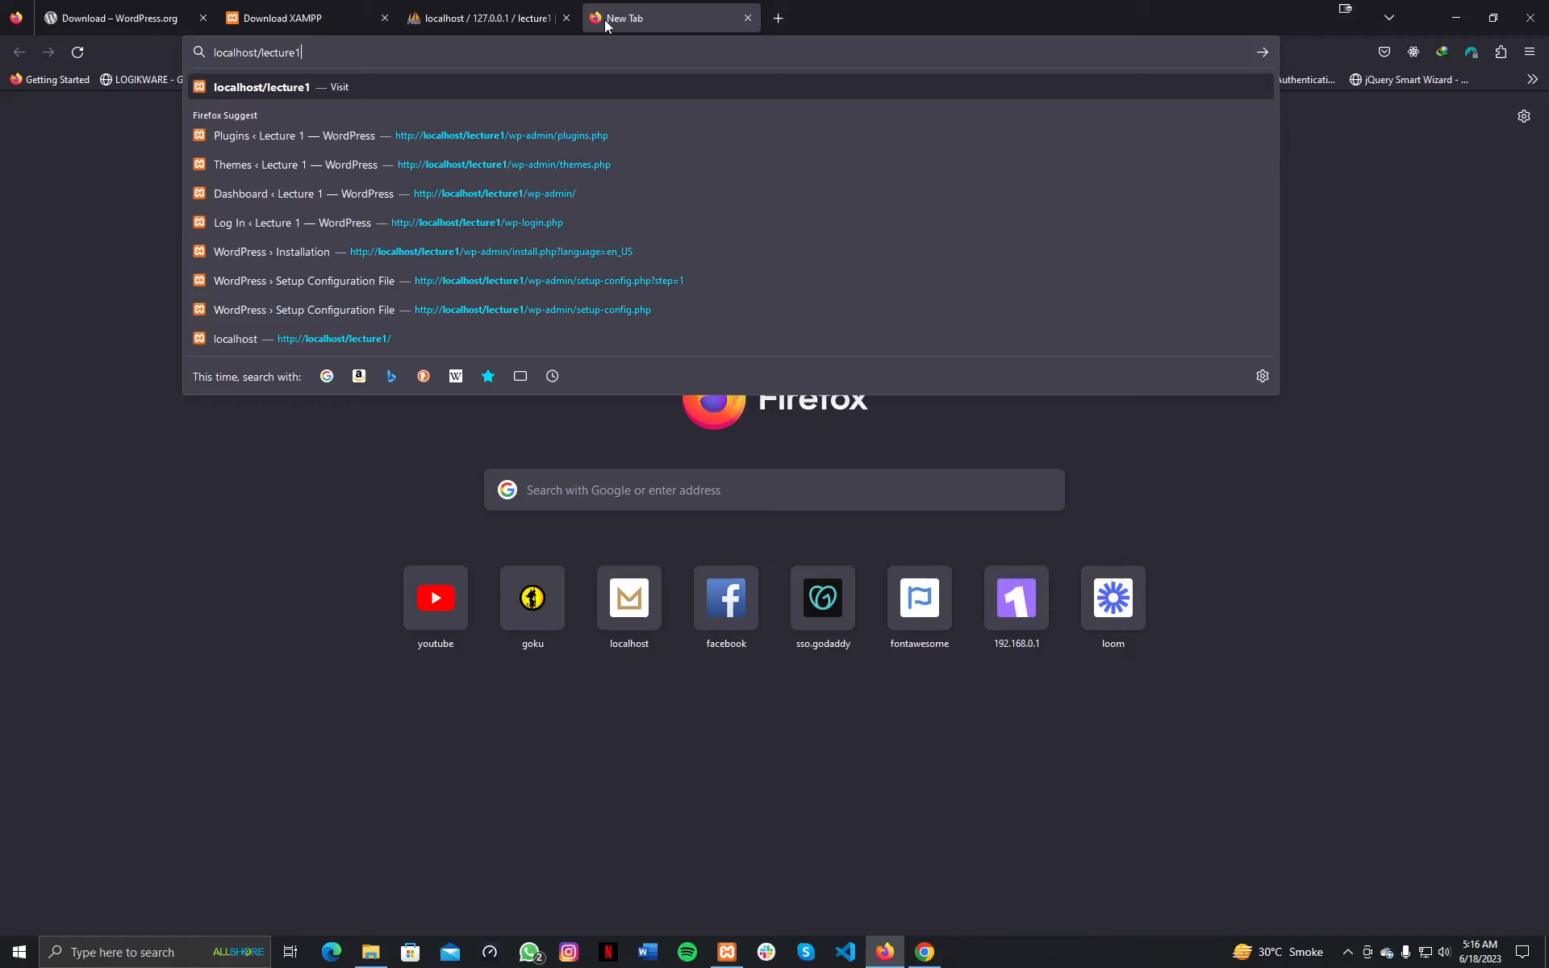
{"action": "key", "text": "Return"}
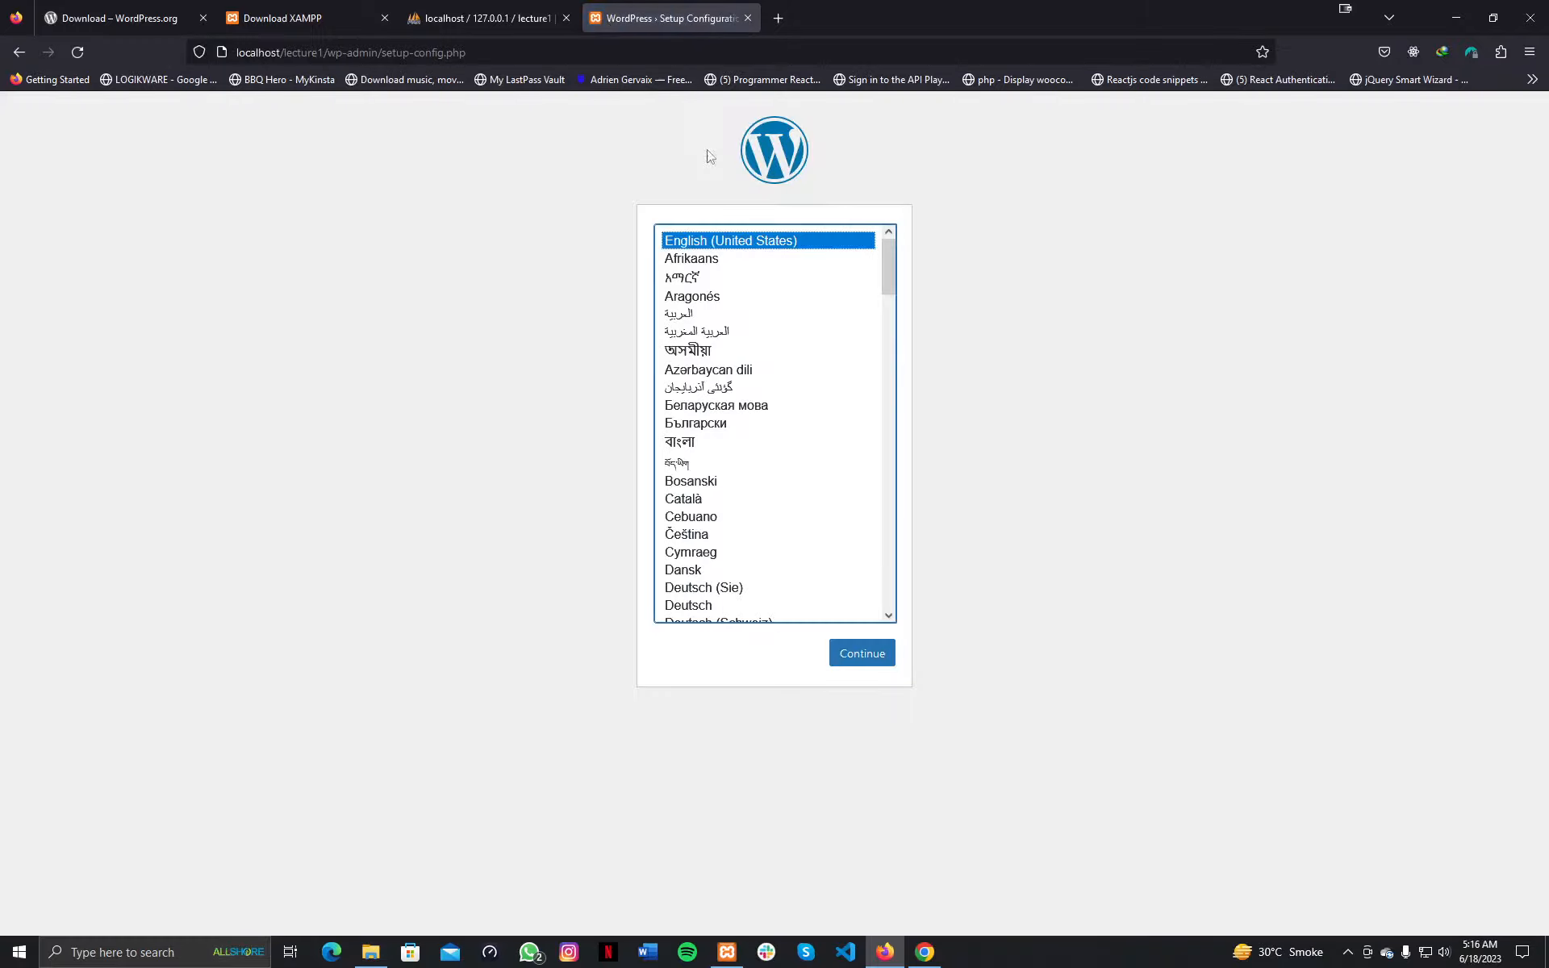
Continue with English (United States) and review the required database name, username and other details.
{"action": "mouse_move", "coordinate": [894, 284]}
{"action": "left_mouse_down"}
{"action": "mouse_move", "coordinate": [912, 480]}
{"action": "mouse_move", "coordinate": [914, 276]}
{"action": "left_mouse_up"}
{"action": "left_click", "coordinate": [861, 654]}
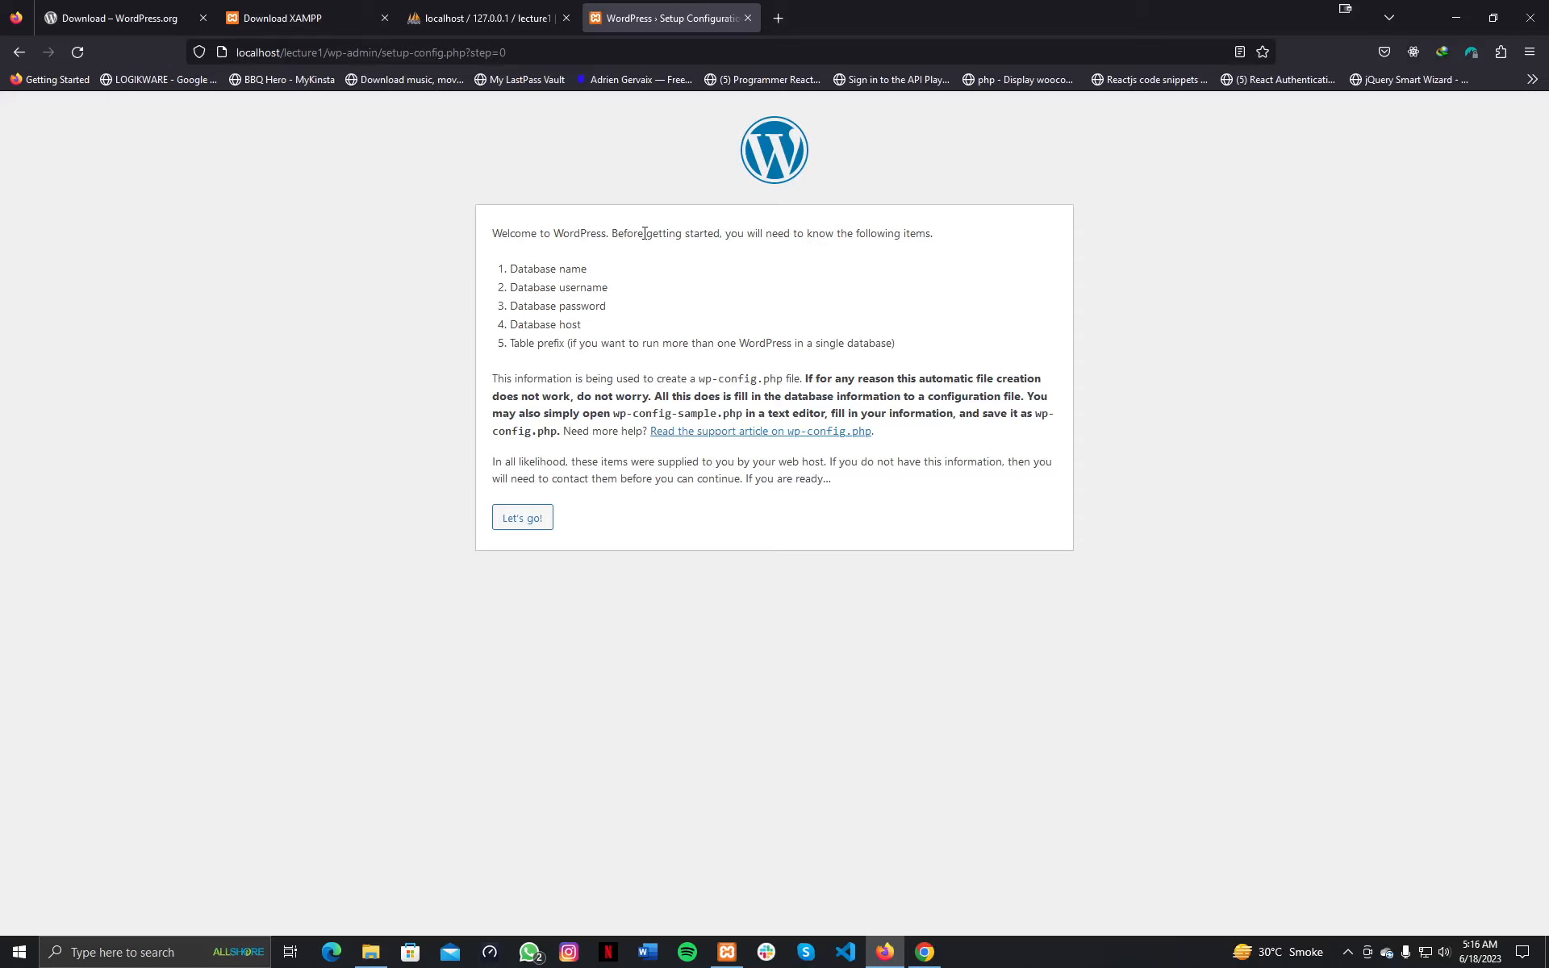
{"action": "left_click_drag", "start_coordinate": [644, 233], "coordinate": [939, 232]}
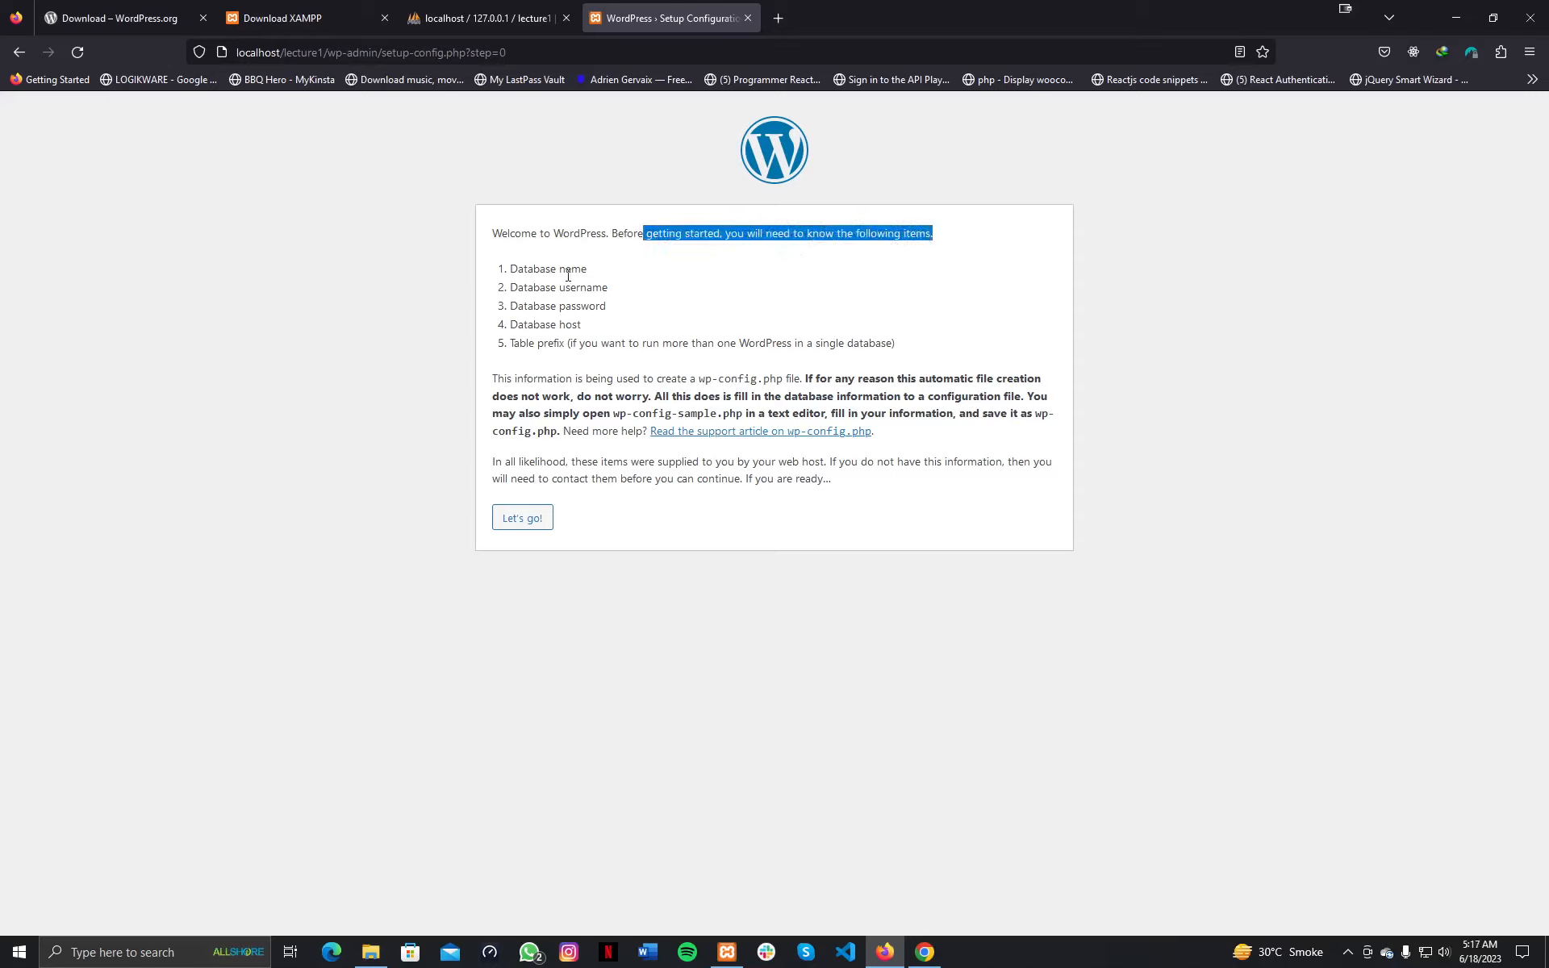
{"action": "left_click_drag", "start_coordinate": [508, 269], "coordinate": [594, 278]}
{"action": "left_click", "coordinate": [496, 19]}
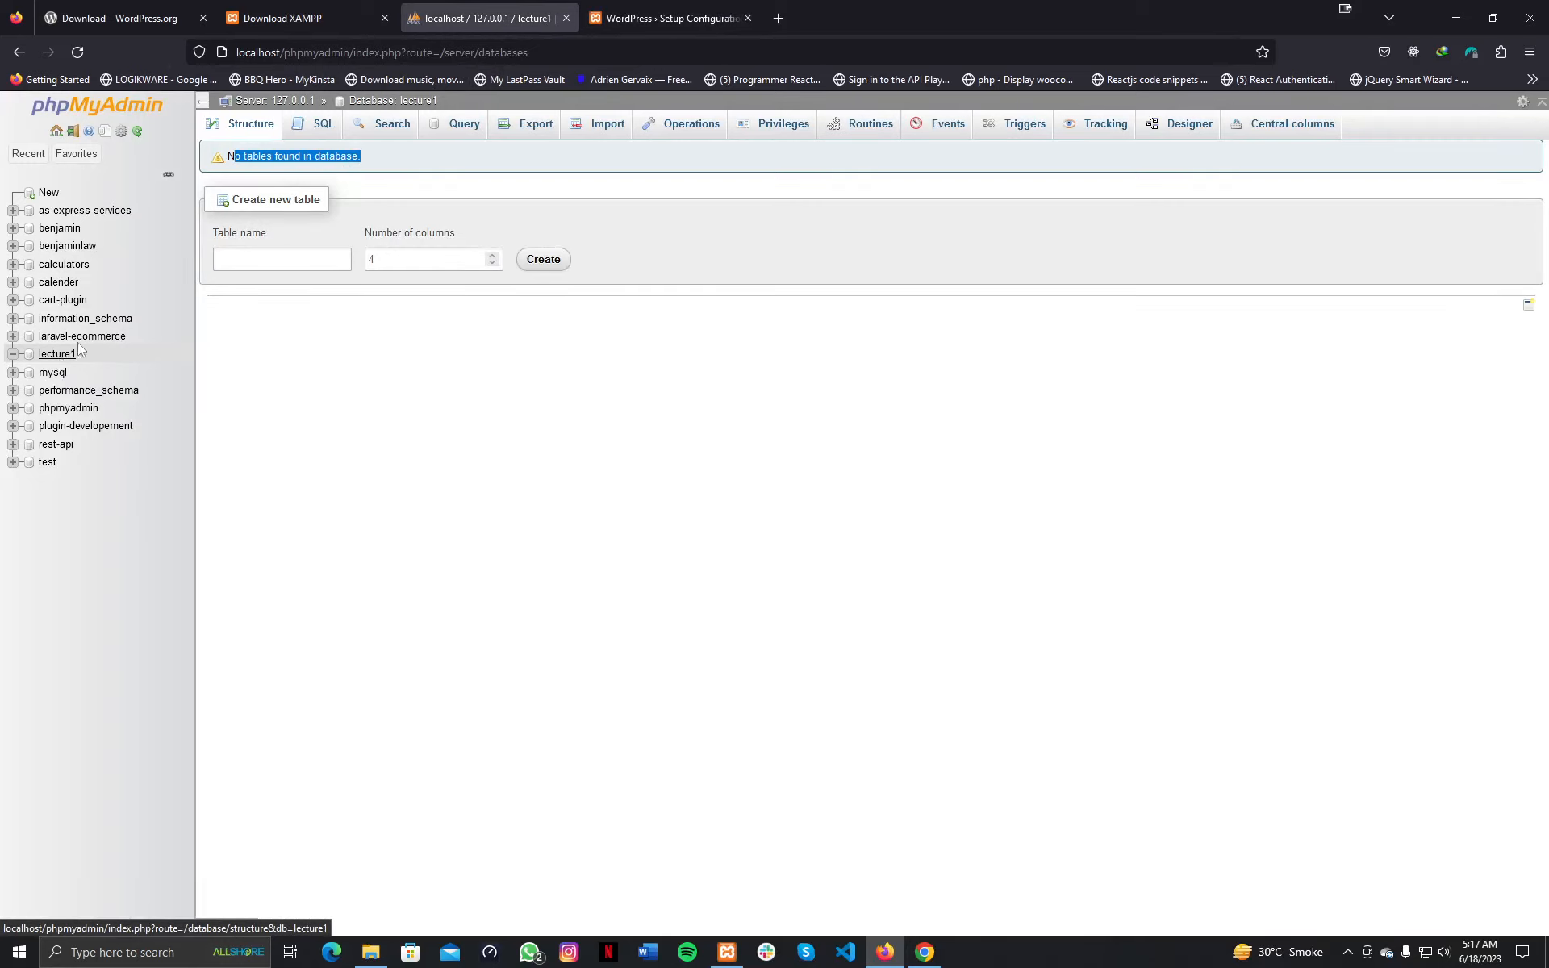
{"action": "left_click", "coordinate": [669, 18]}
{"action": "left_click_drag", "start_coordinate": [518, 287], "coordinate": [589, 286]}
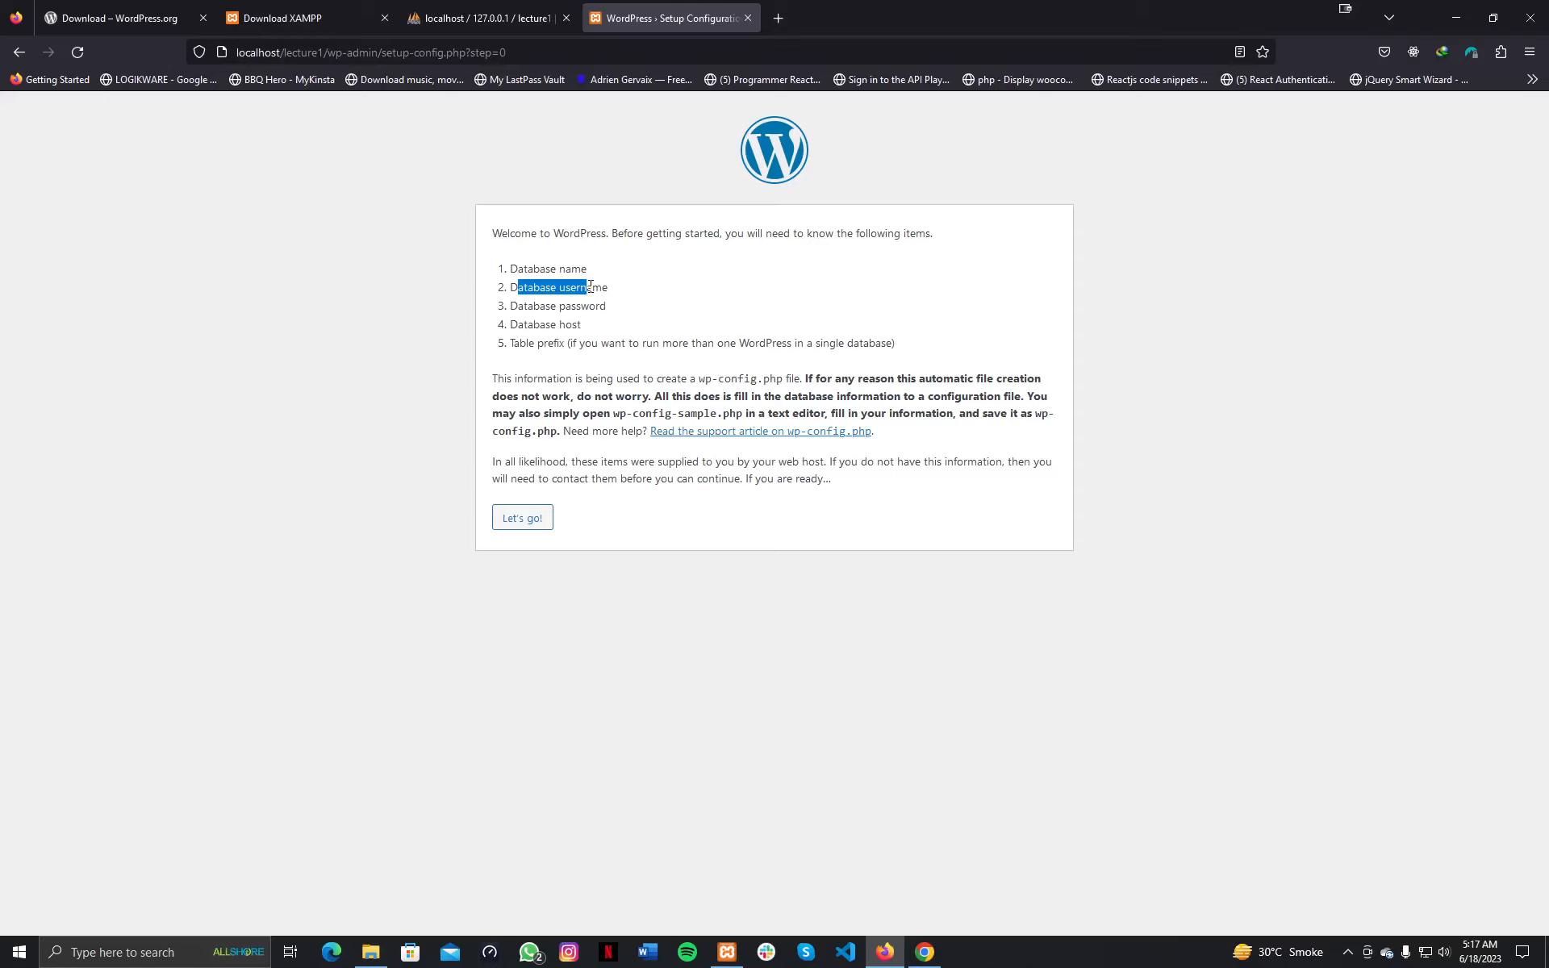
Start the database setup and enter database lecture1, username root, and an empty password.
{"action": "left_click", "coordinate": [523, 523]}
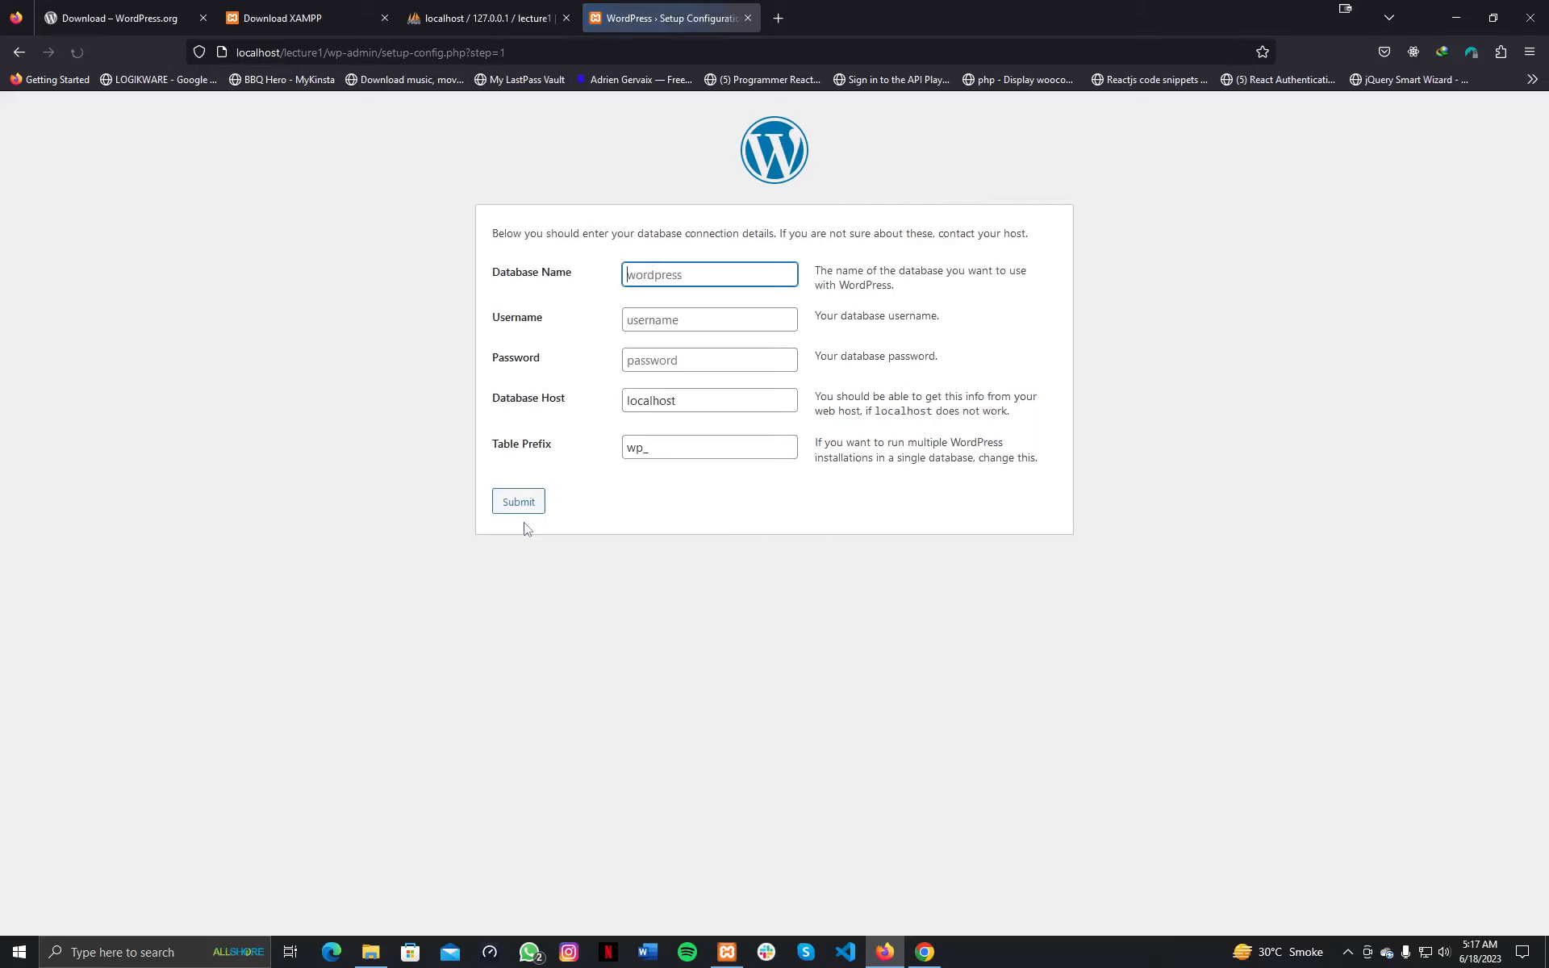
{"action": "left_click", "coordinate": [708, 273]}
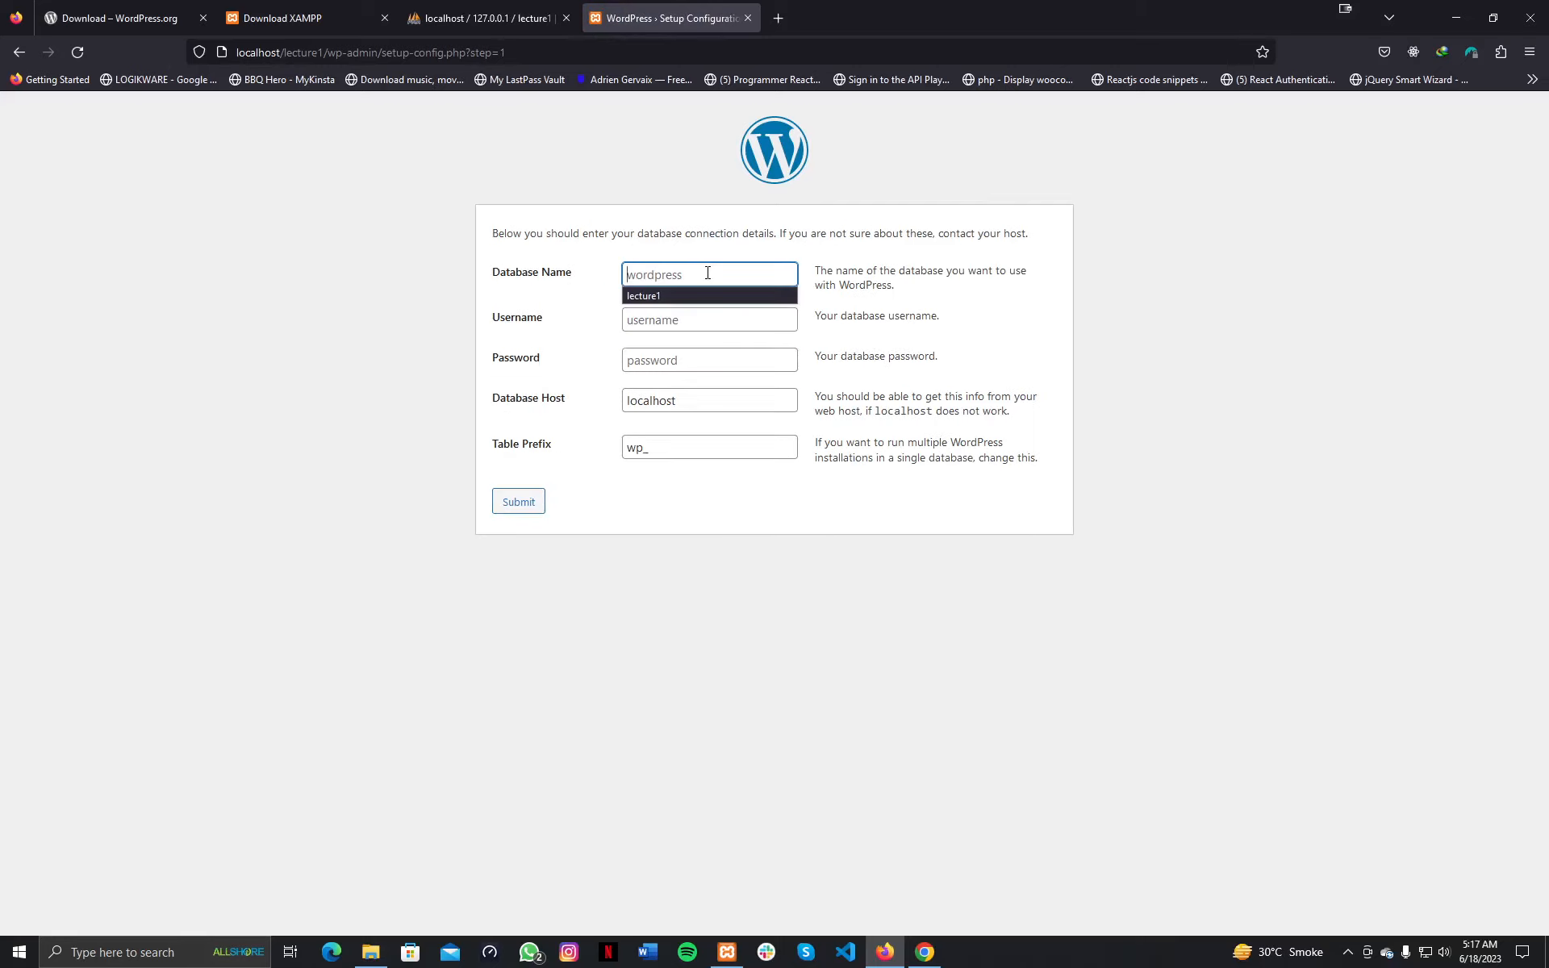
{"action": "type", "text": "lecture1"}
{"action": "key", "text": "Tab"}
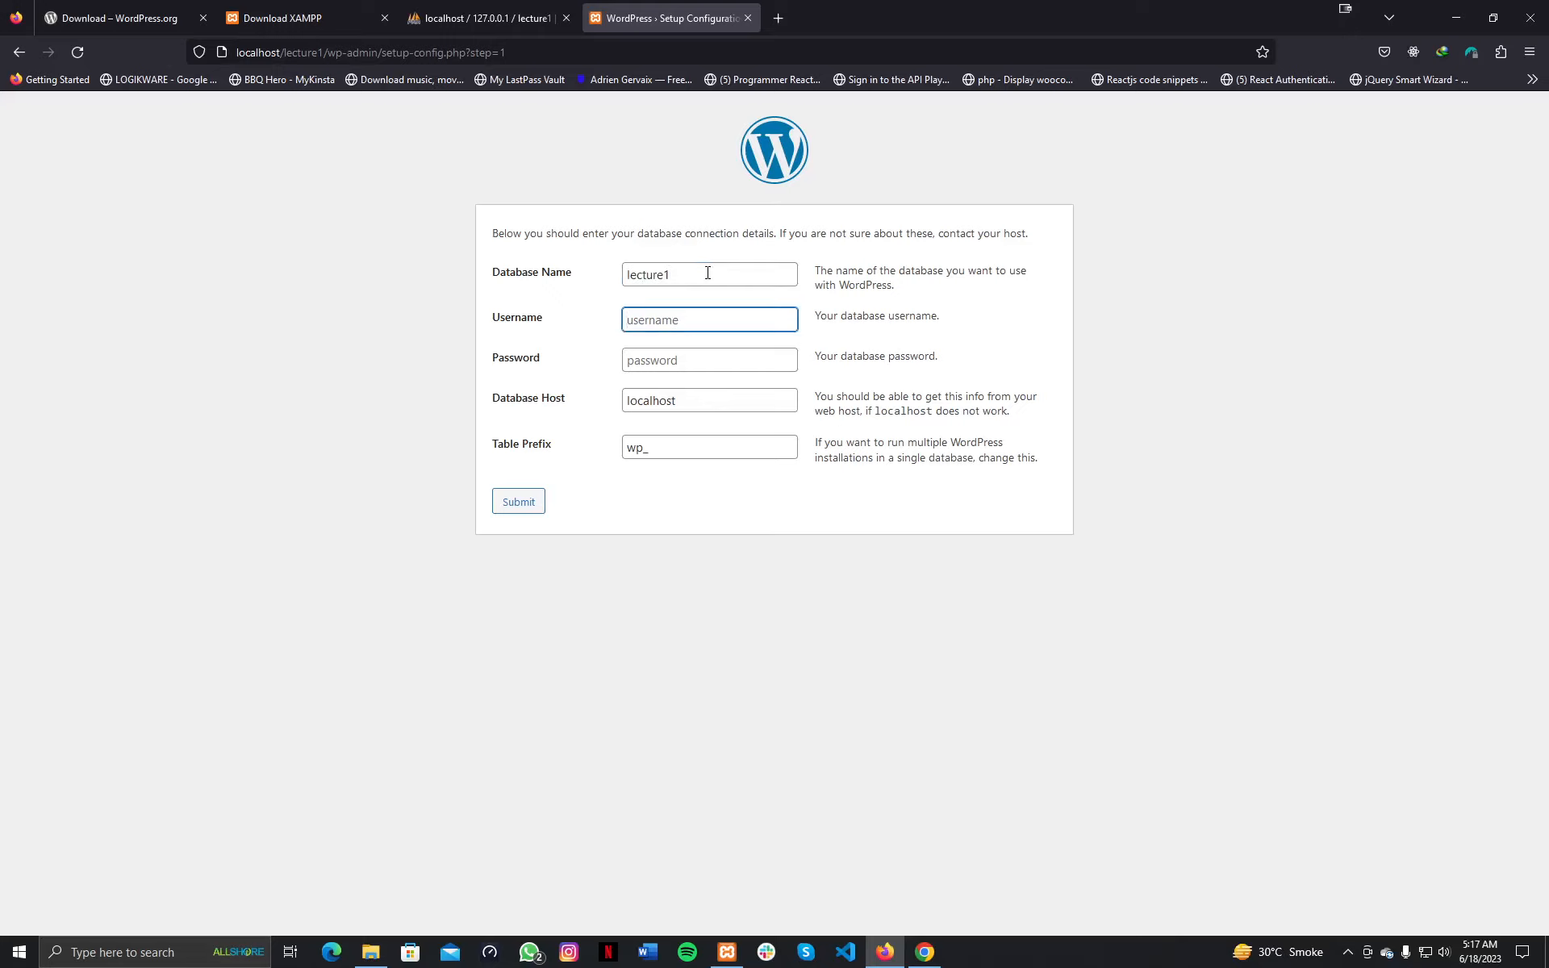
{"action": "type", "text": "root"}
{"action": "key", "text": "Tab"}
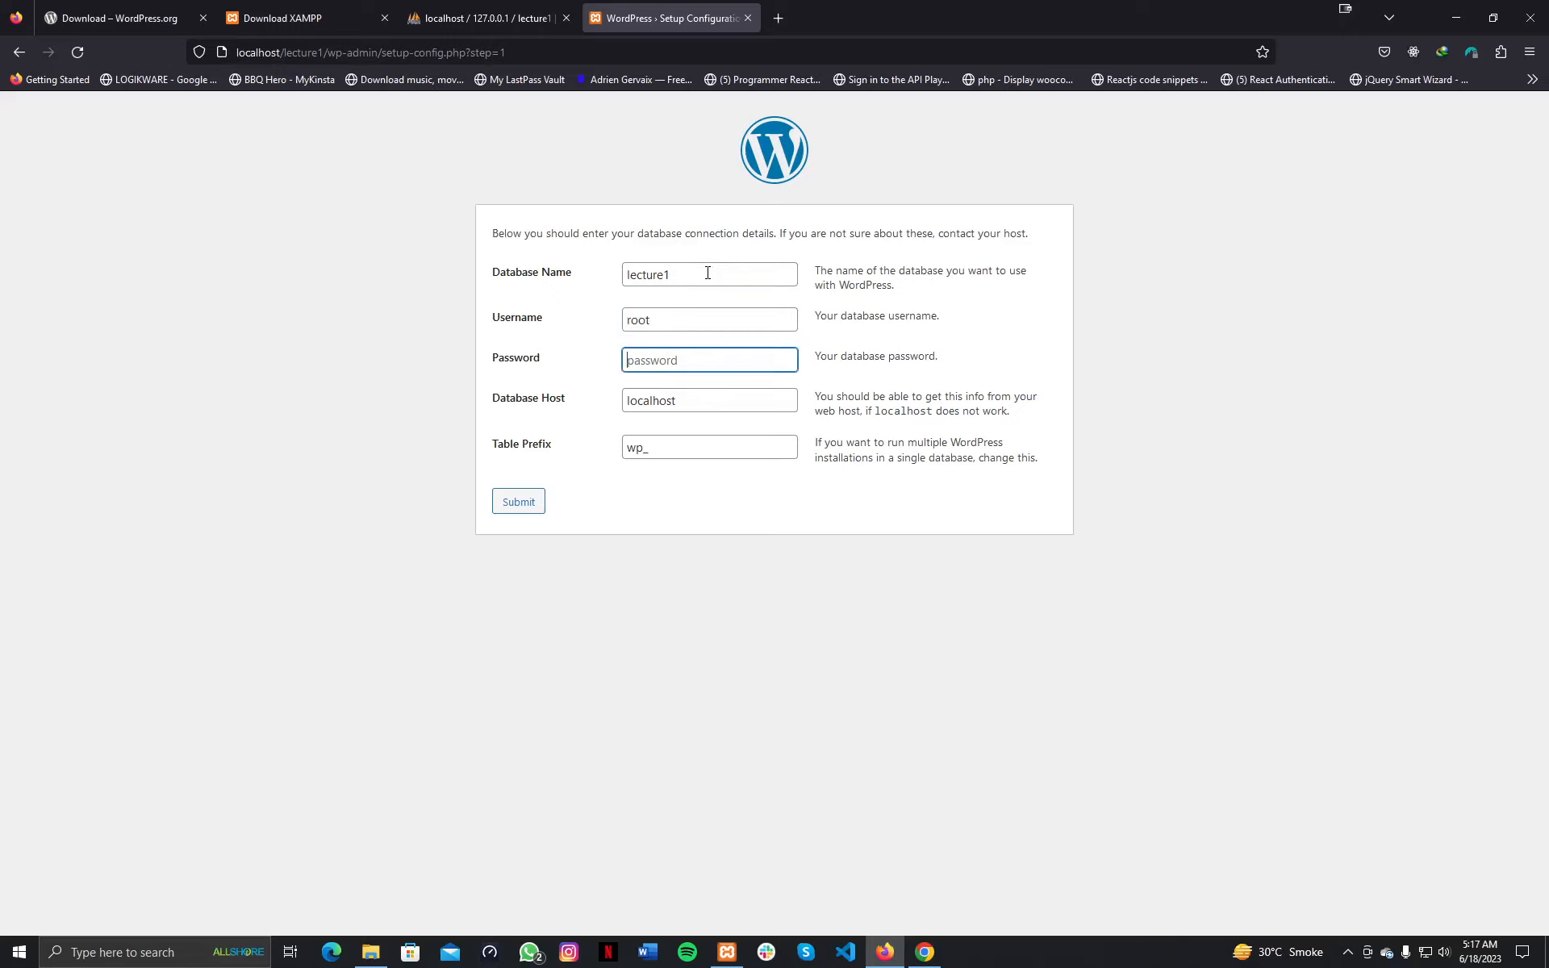
{"action": "type", "text": "asdsd"}
{"action": "key", "text": "BackSpace"}
{"action": "key", "text": "BackSpace"}
{"action": "key", "text": "BackSpace"}
{"action": "key", "text": "BackSpace"}
{"action": "key", "text": "BackSpace"}
Open wp-config-sample.php from the htdocs lecture1 folder with Visual Studio Code.
{"action": "left_click", "coordinate": [370, 952]}
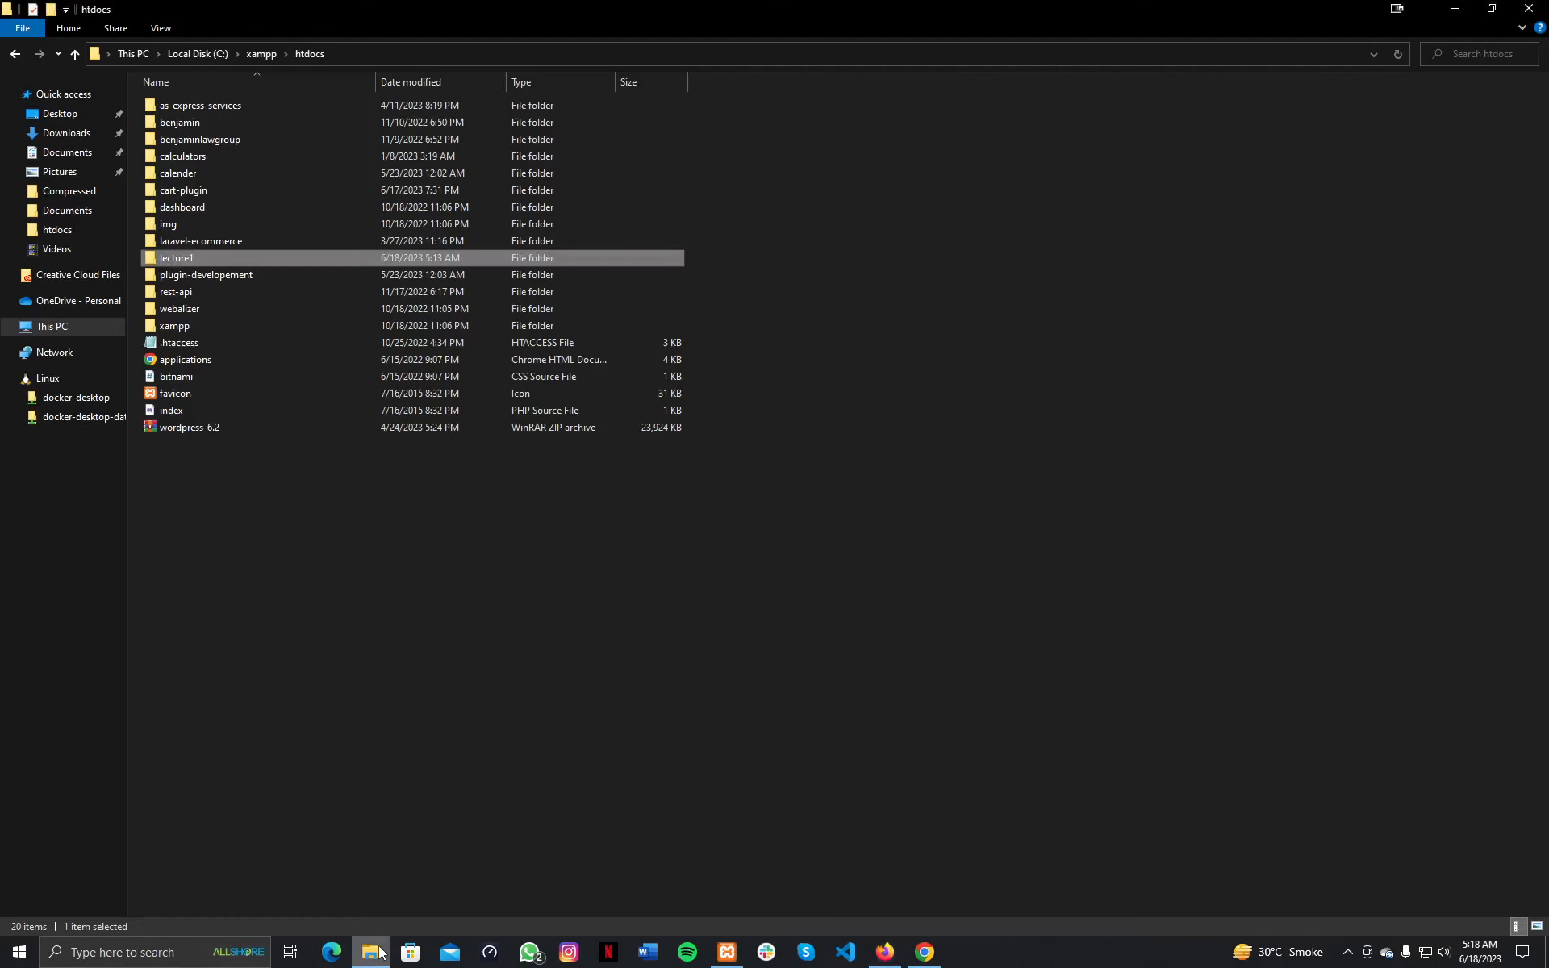
{"action": "double_click", "coordinate": [185, 259]}
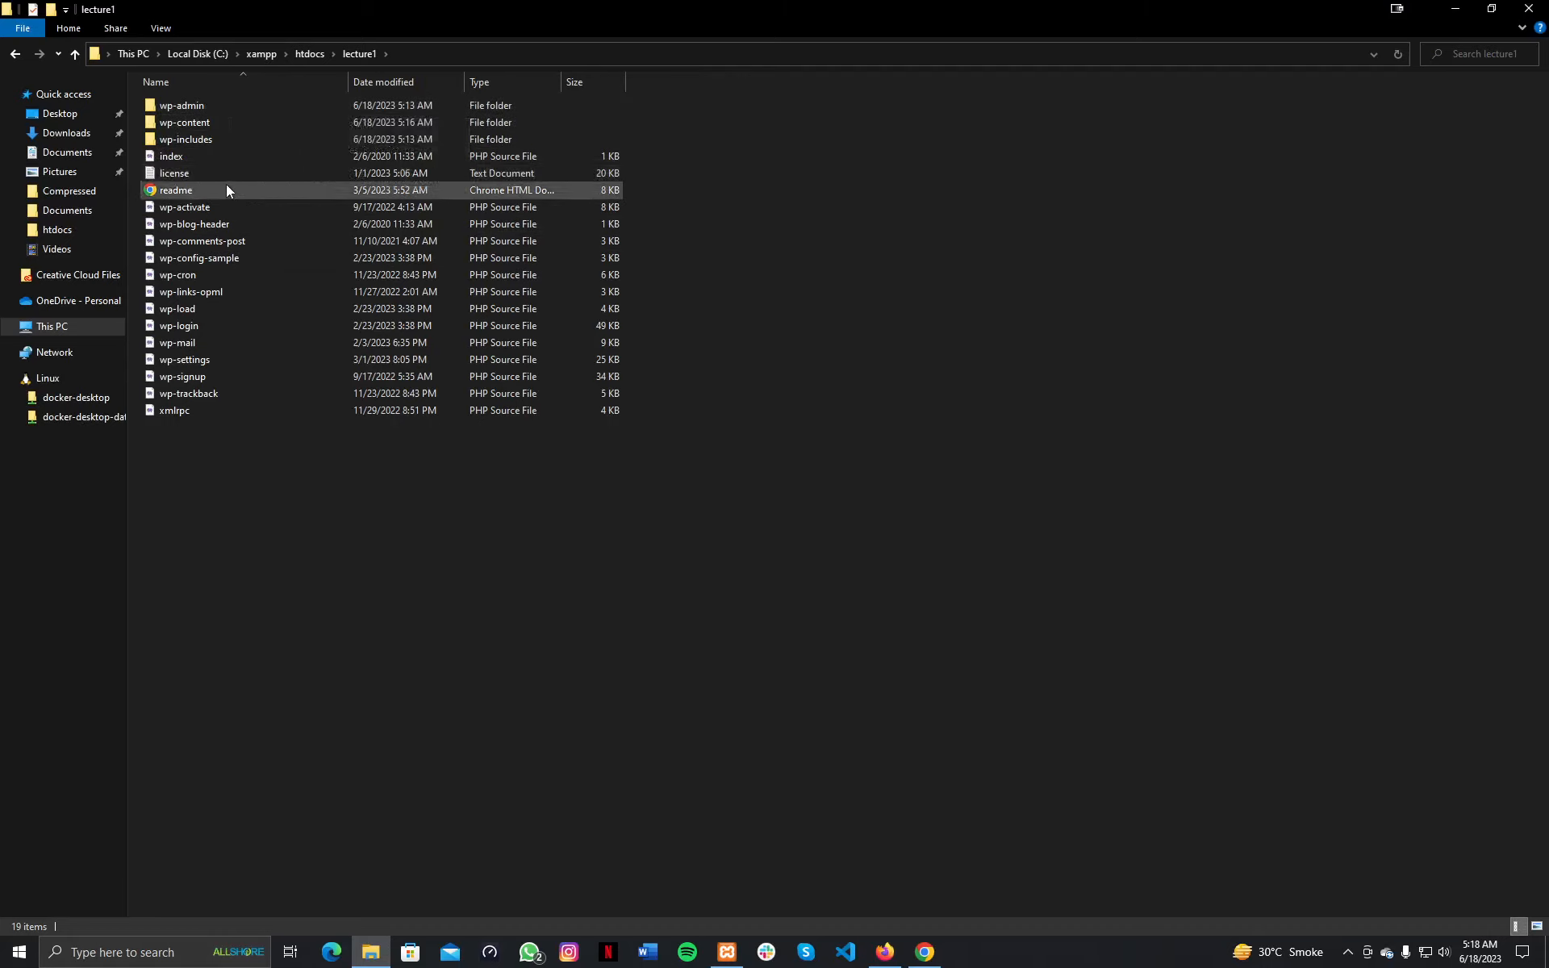
{"action": "right_click", "coordinate": [185, 257]}
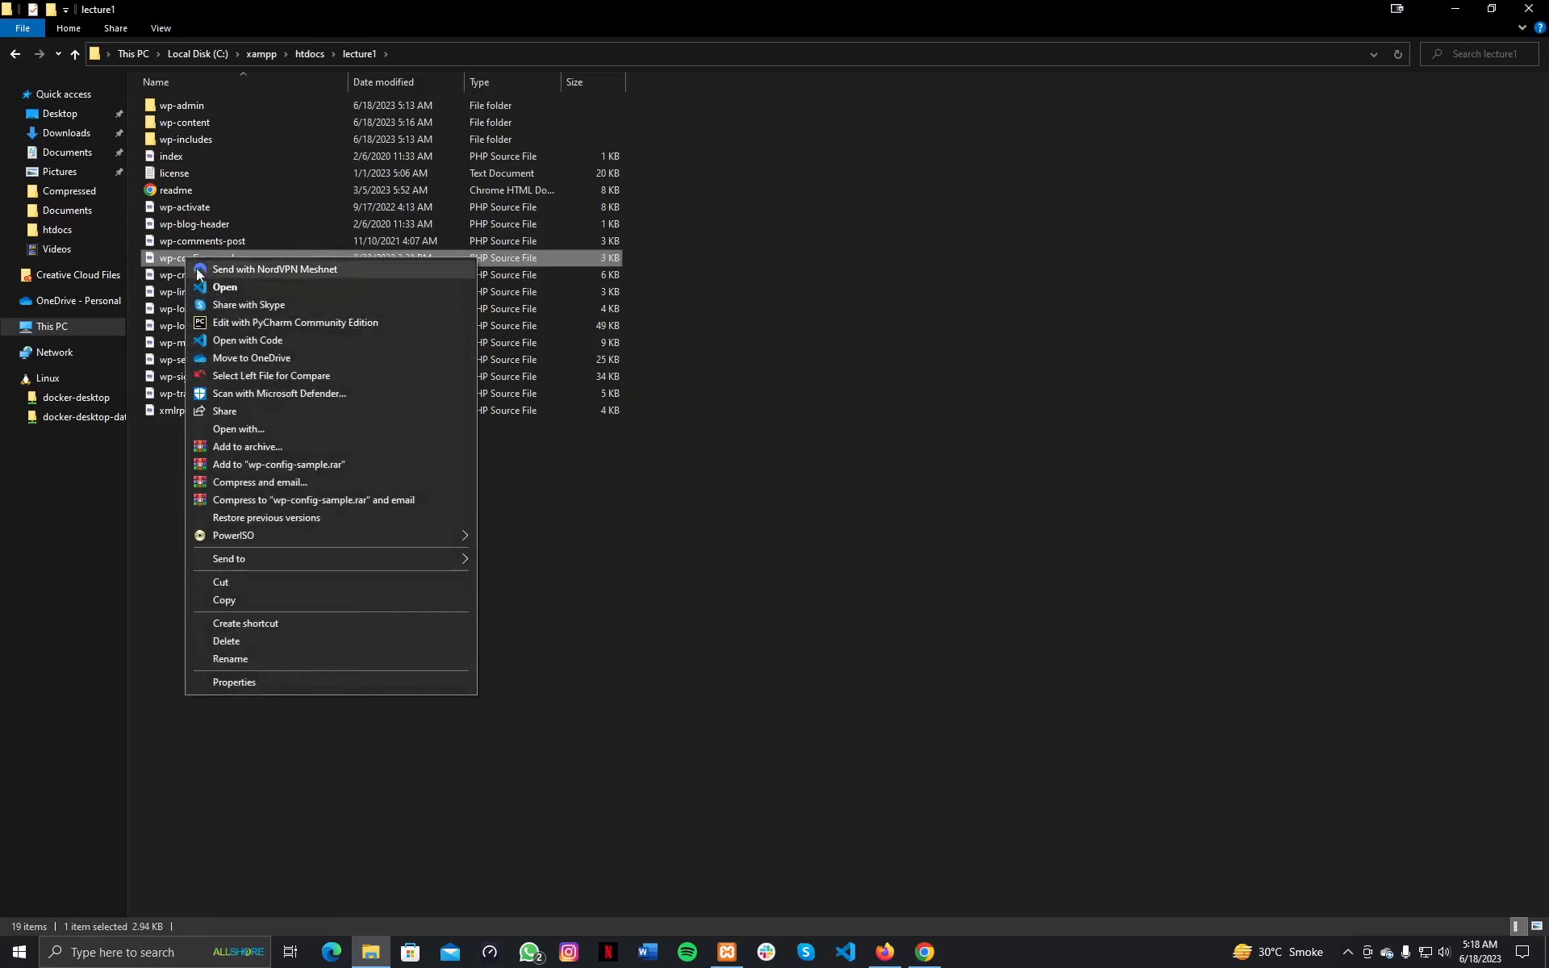
{"action": "left_click", "coordinate": [217, 288]}
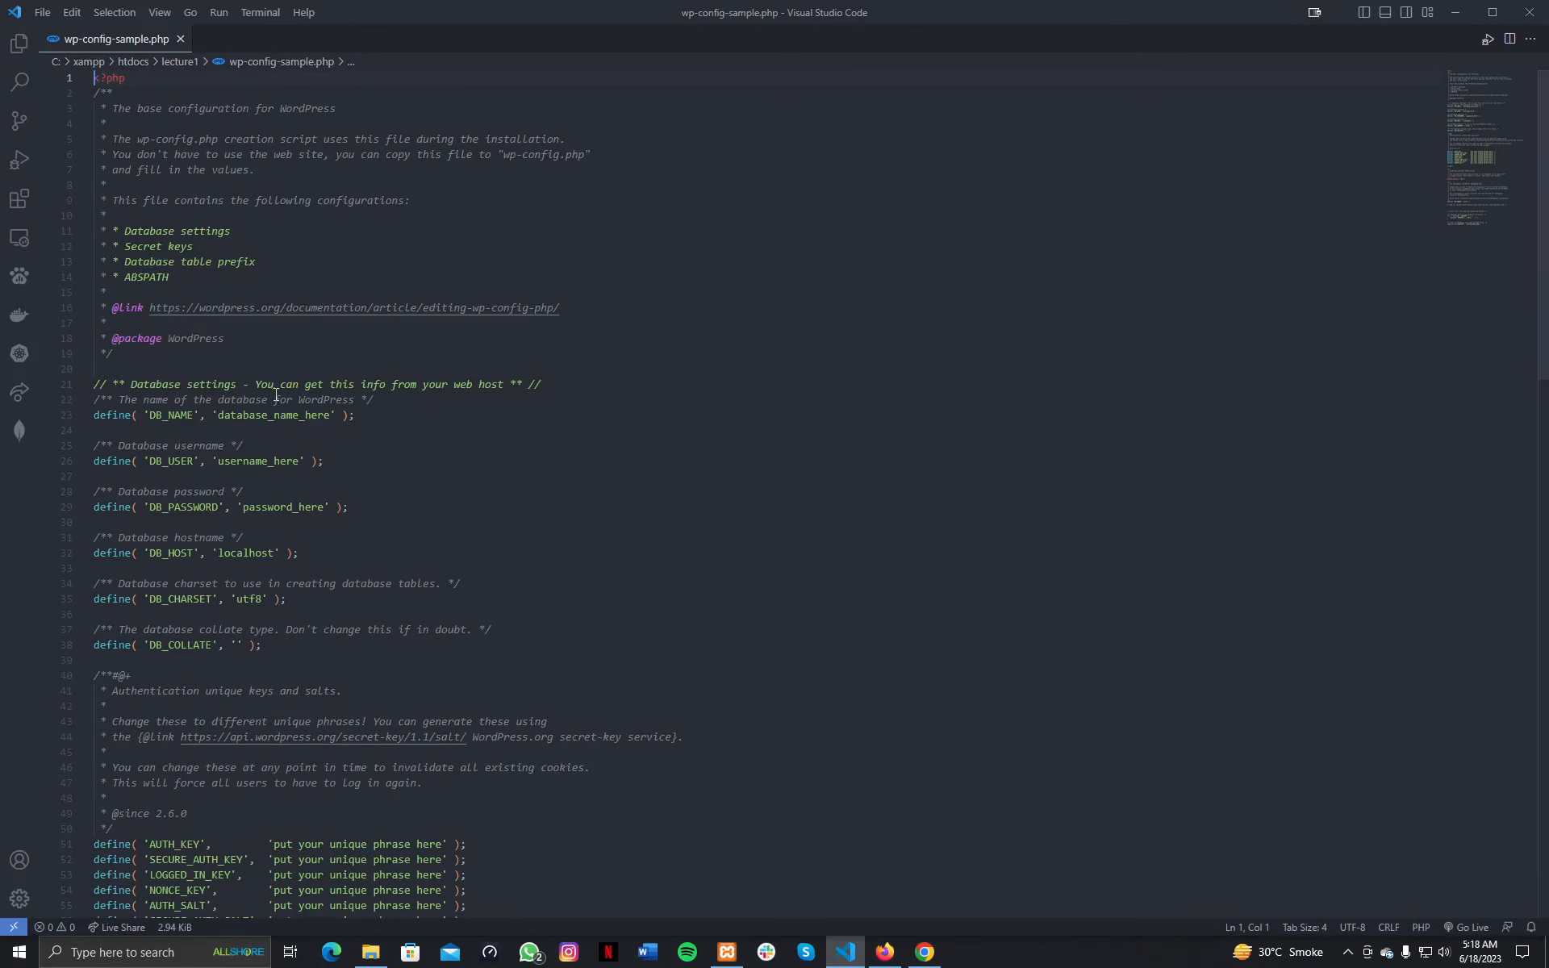
Change the DB_NAME placeholder on line 23 to lecture1.
{"action": "left_click", "coordinate": [885, 952]}
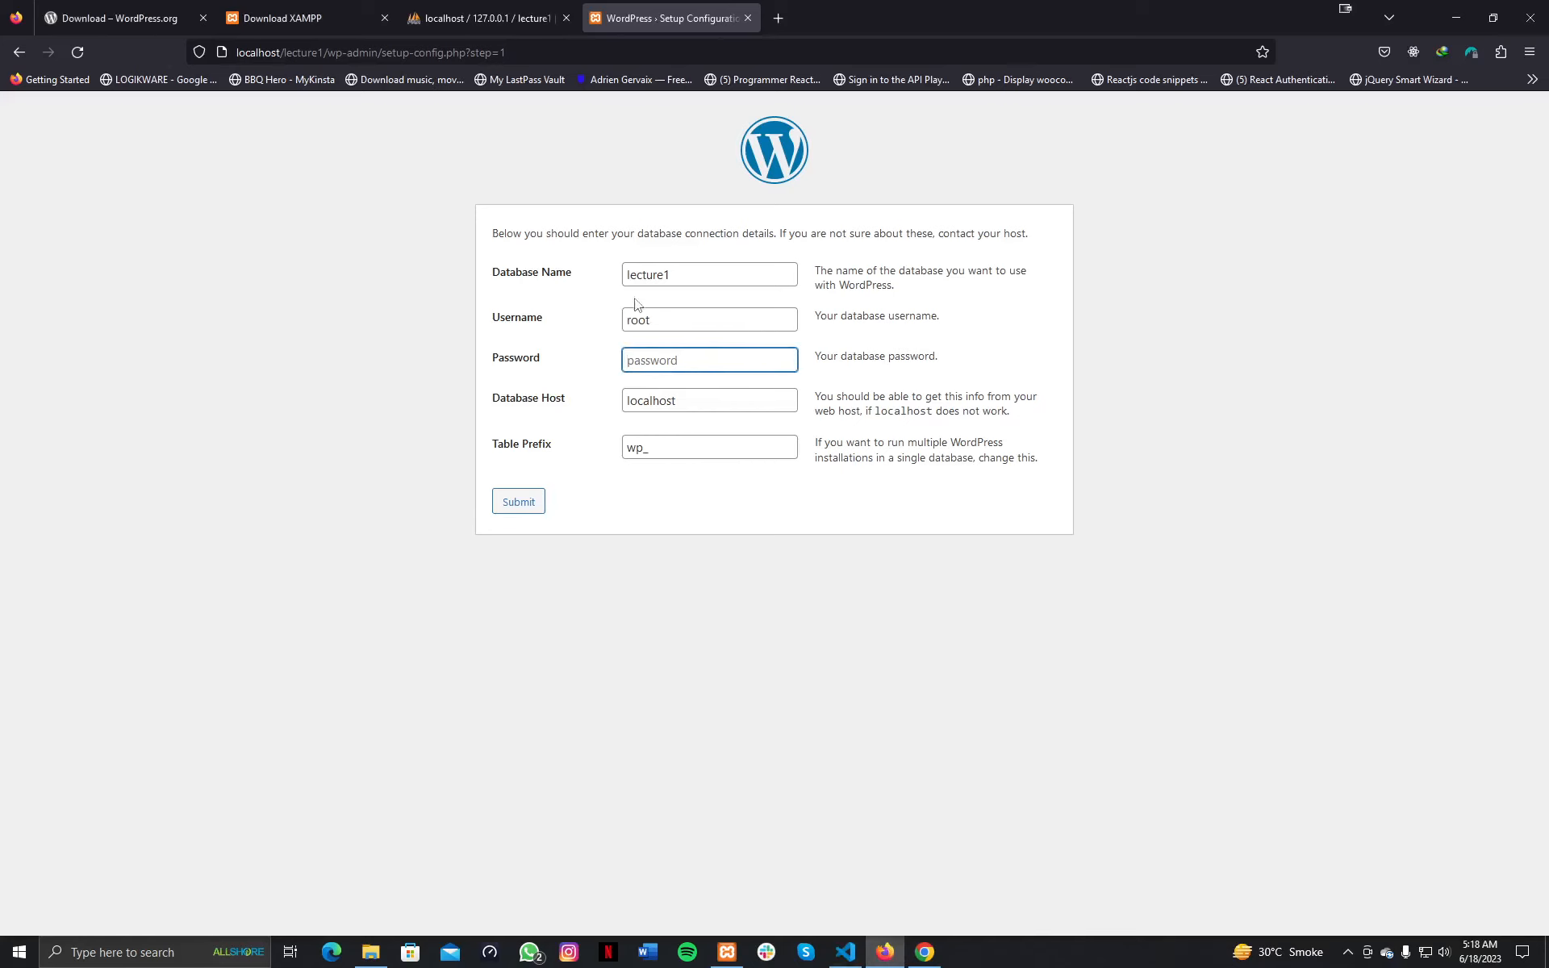
{"action": "left_click", "coordinate": [885, 952]}
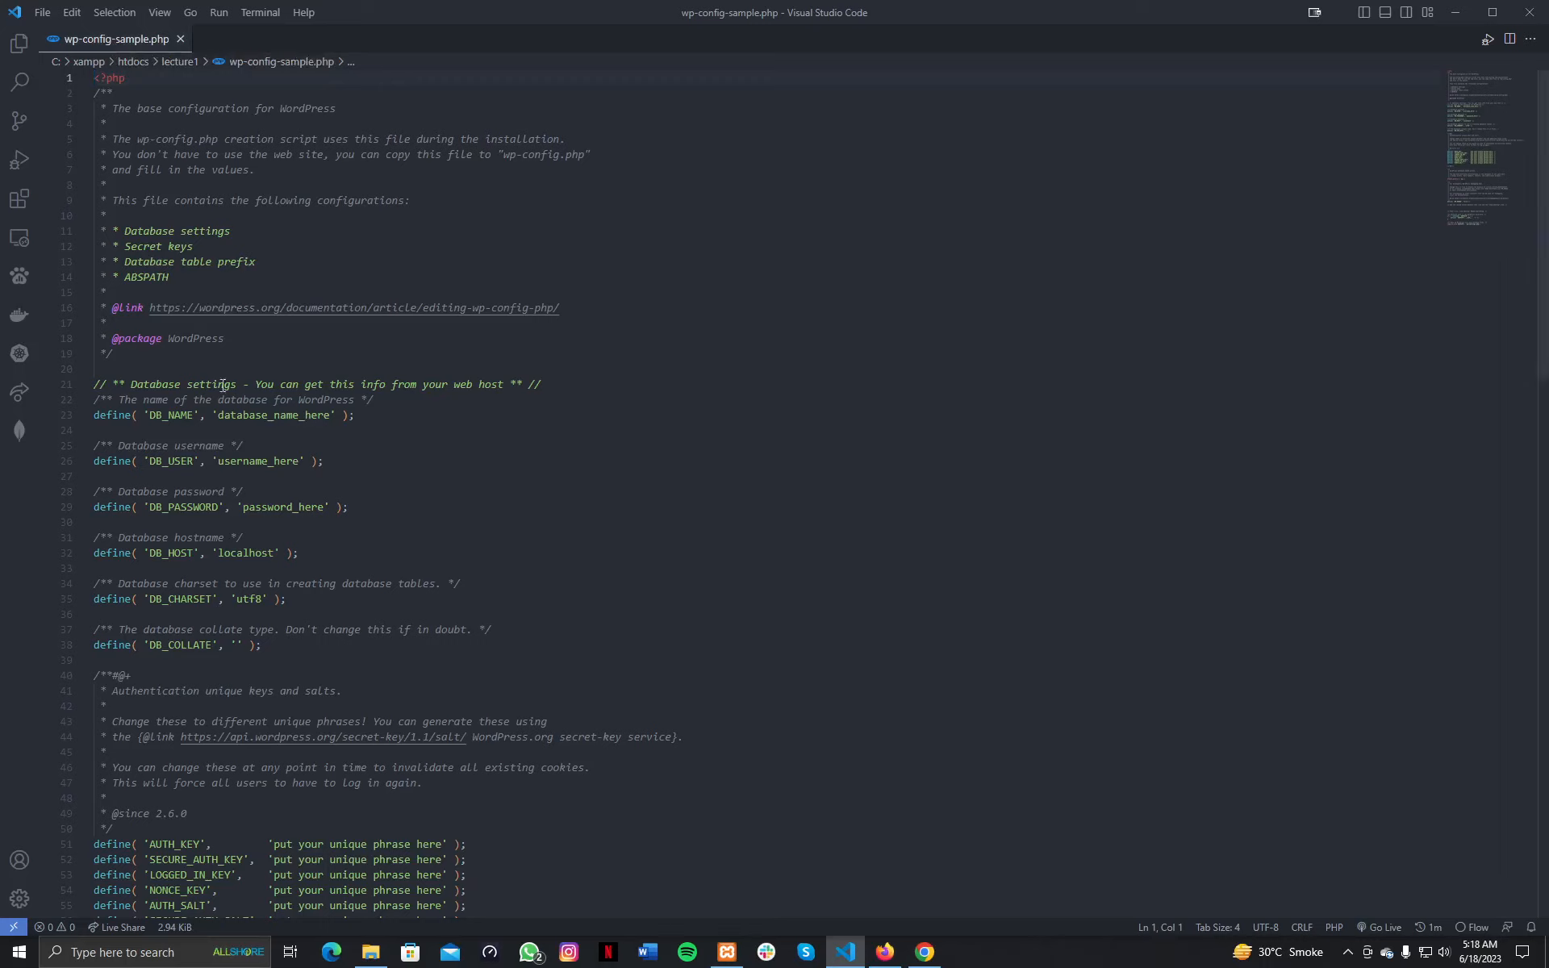
{"action": "double_click", "coordinate": [256, 415]}
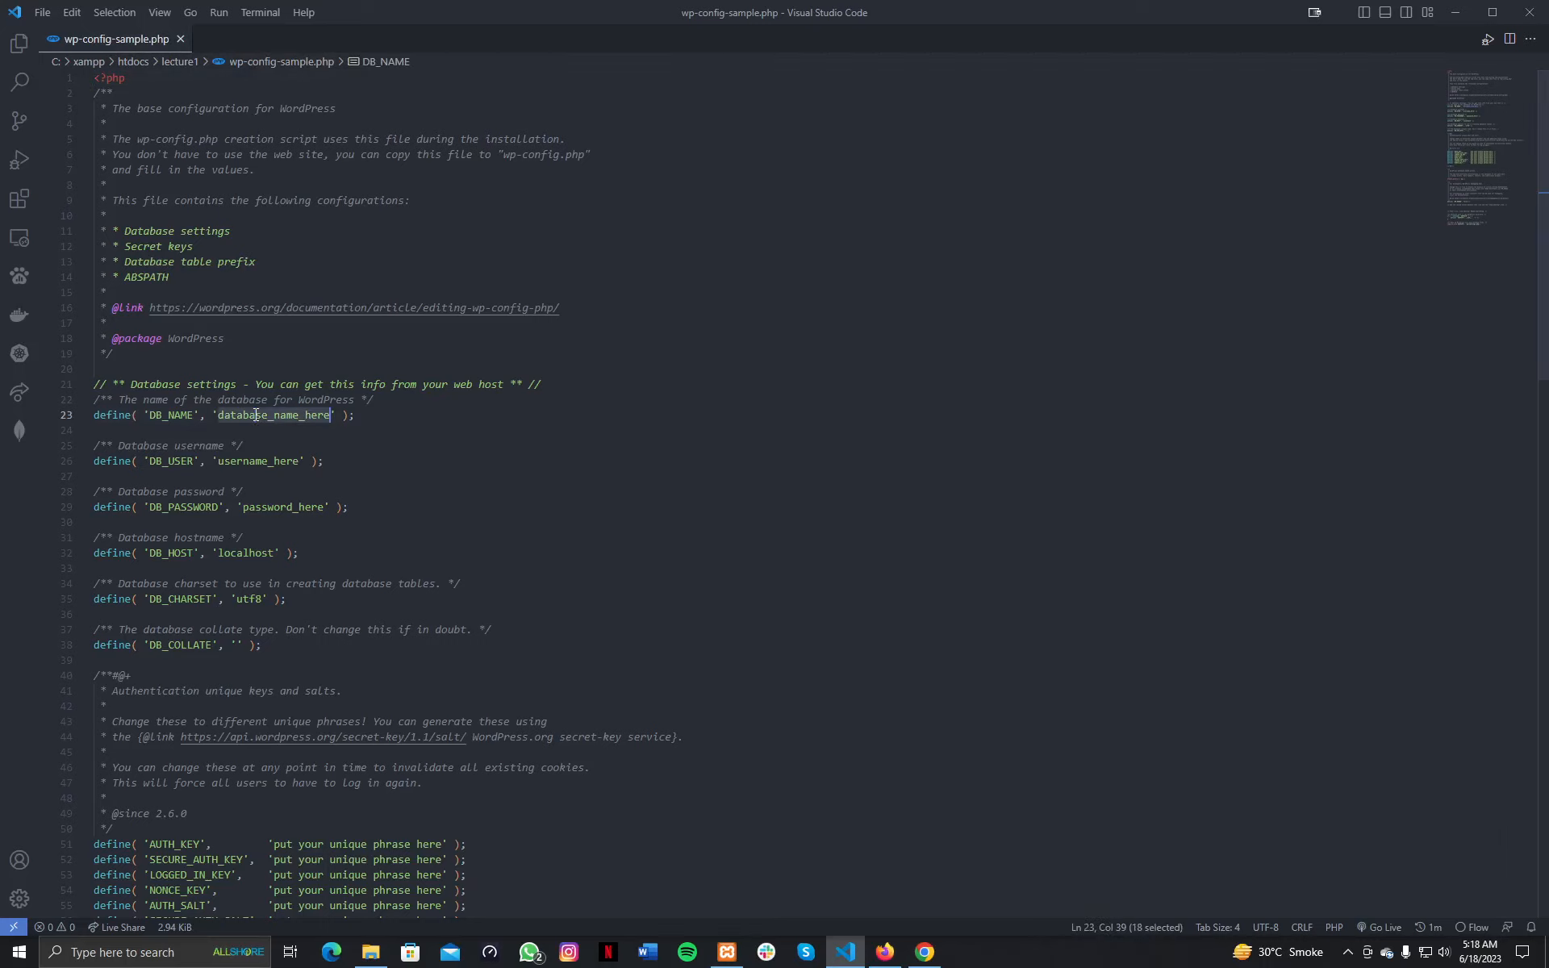
{"action": "type", "text": "l;ect"}
{"action": "key", "text": "BackSpace"}
{"action": "key", "text": "BackSpace"}
{"action": "key", "text": "BackSpace"}
{"action": "key", "text": "BackSpace"}
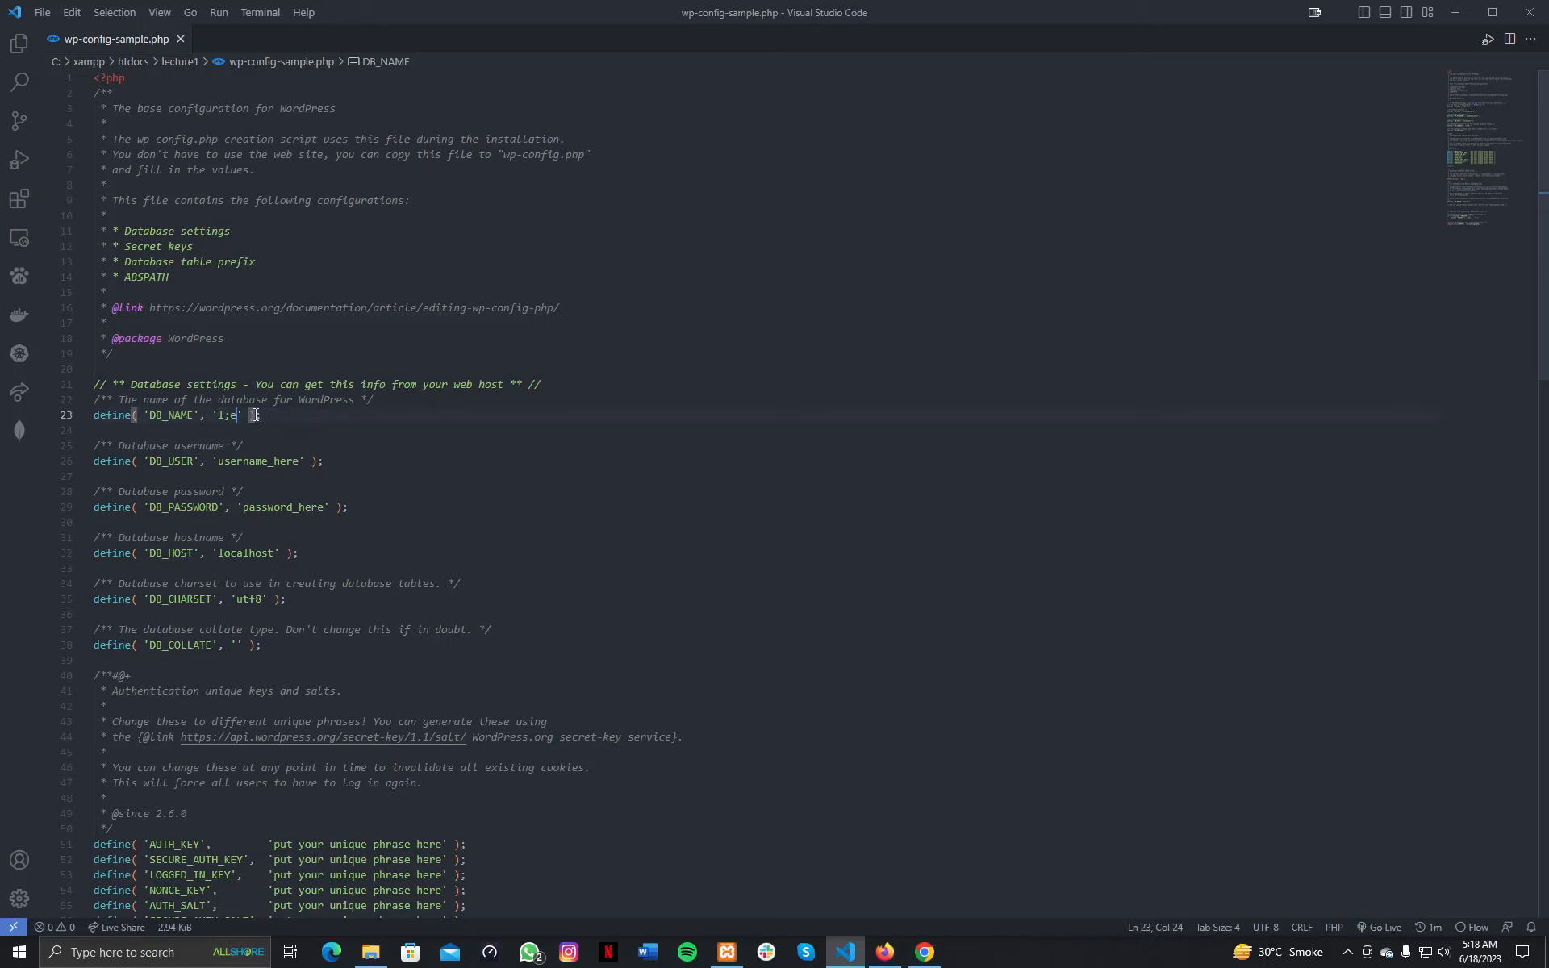
{"action": "type", "text": "ecture1"}
Set DB_USER to root and delete the DB_PASSWORD placeholder, leaving it empty.
{"action": "double_click", "coordinate": [271, 461]}
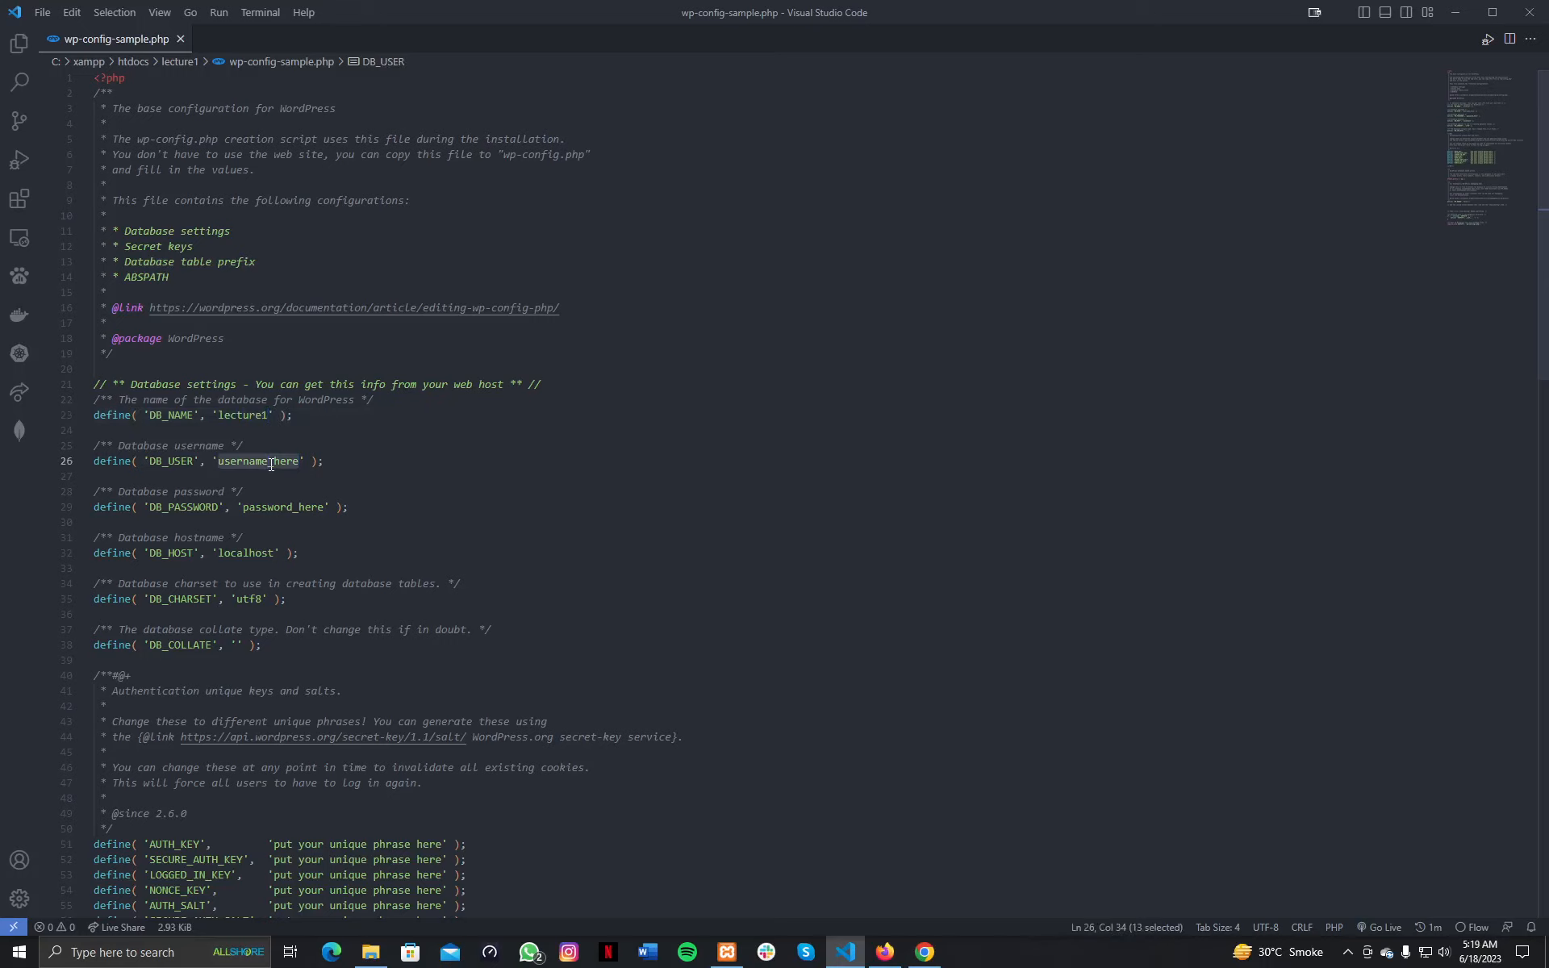
{"action": "type", "text": "root"}
{"action": "double_click", "coordinate": [287, 506]}
{"action": "key", "text": "BackSpace"}
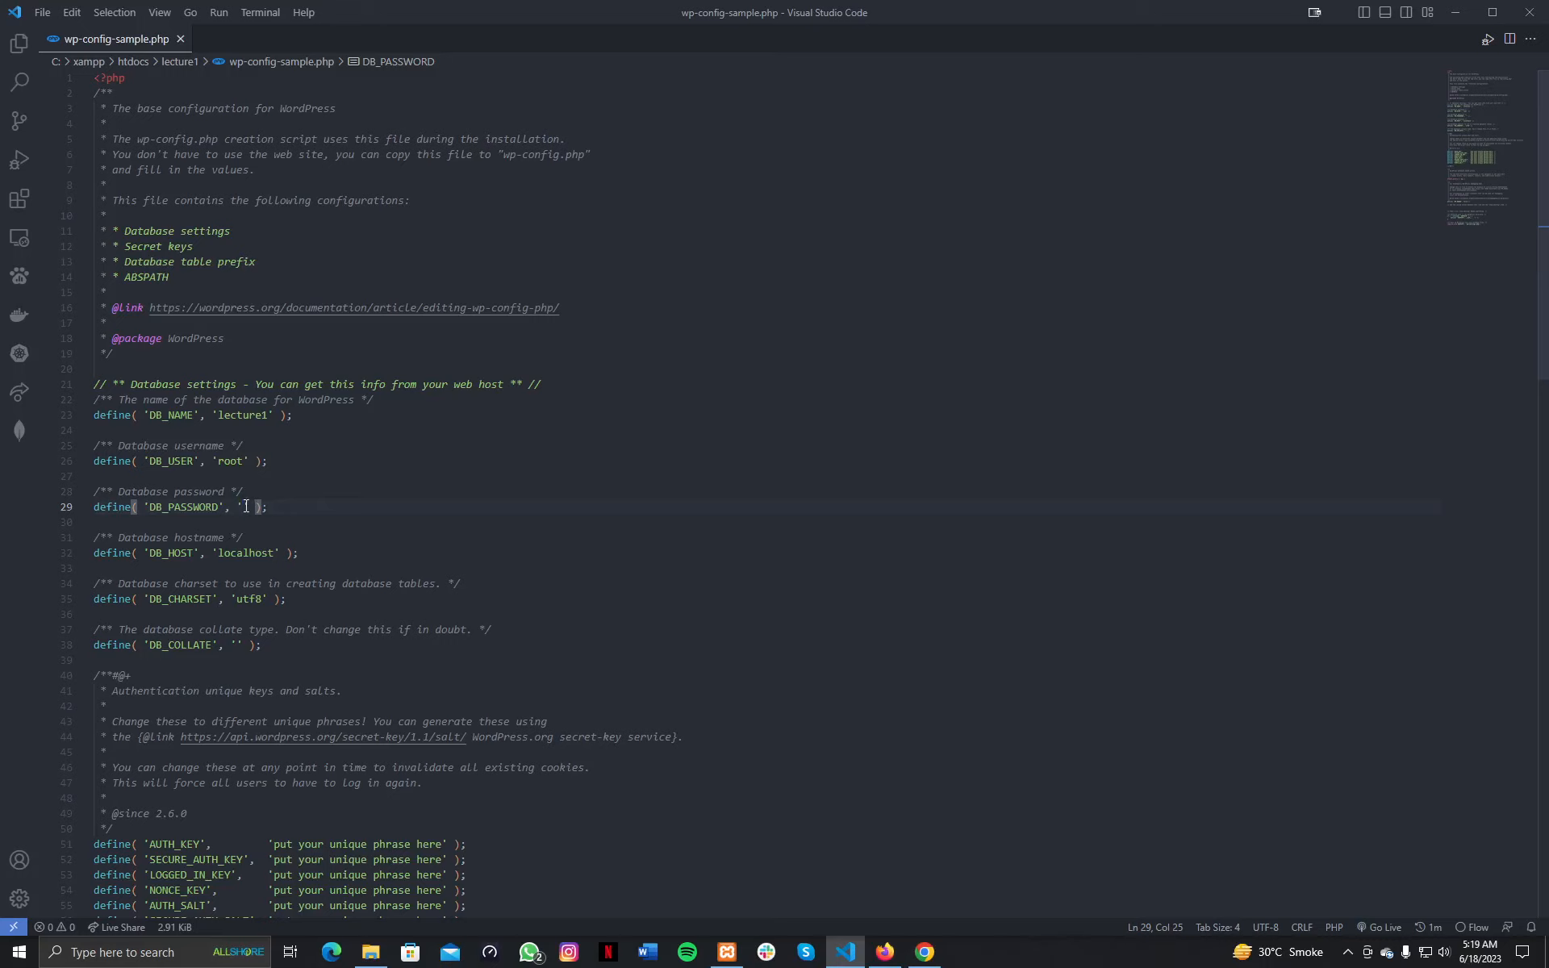
{"action": "left_click", "coordinate": [42, 12]}
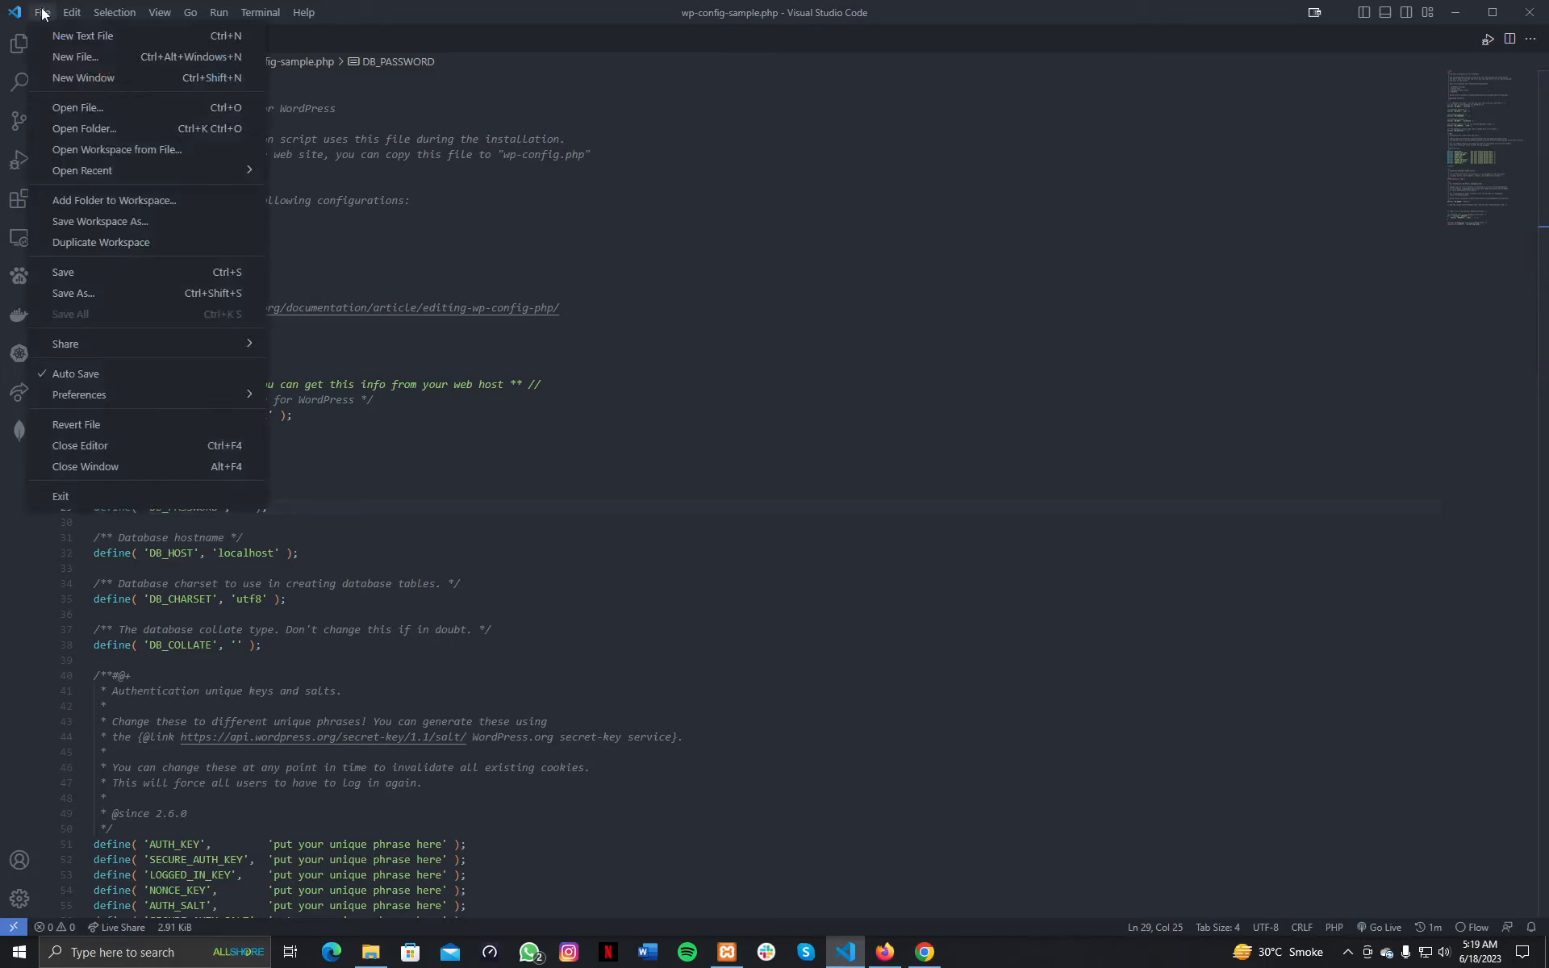
Begin Save As and trim the file name from wp-config-sample to wp-config.
{"action": "left_click", "coordinate": [74, 293]}
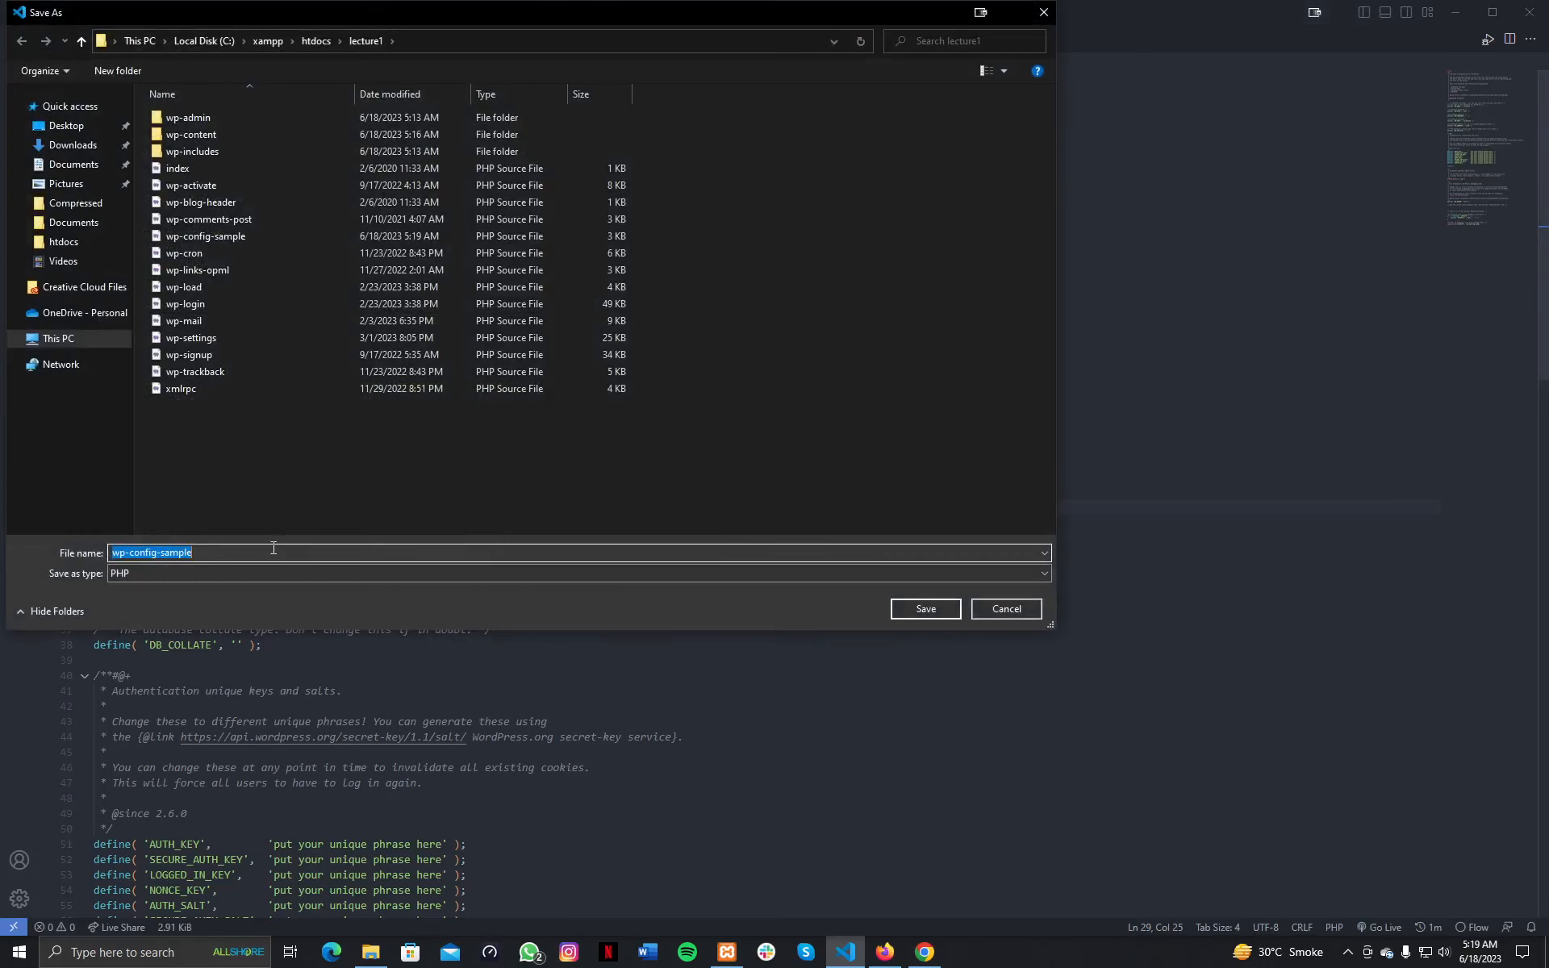
{"action": "left_click", "coordinate": [226, 550]}
{"action": "key", "text": "shift+Left"}
{"action": "key", "text": "shift+Left"}
{"action": "key", "text": "shift+Left"}
{"action": "key", "text": "shift+Left"}
{"action": "key", "text": "shift+Left"}
{"action": "key", "text": "shift+Left"}
{"action": "key", "text": "shift+Left"}
{"action": "key", "text": "BackSpace"}
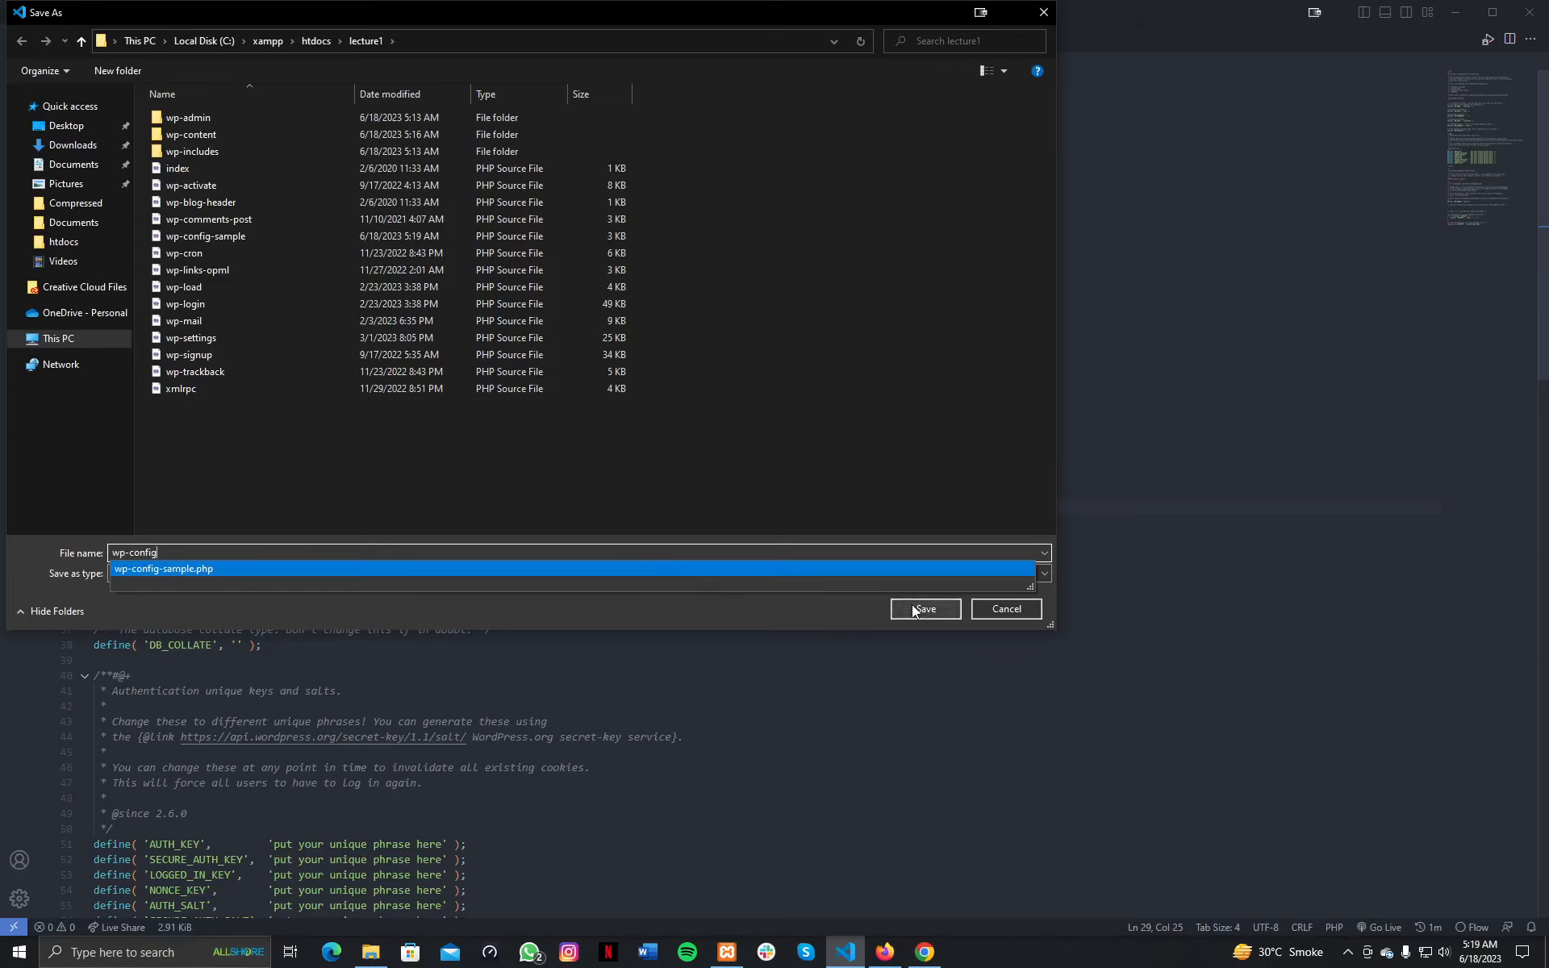
Cancel the save, undo the database edits and close Visual Studio Code.
{"action": "left_click", "coordinate": [887, 952]}
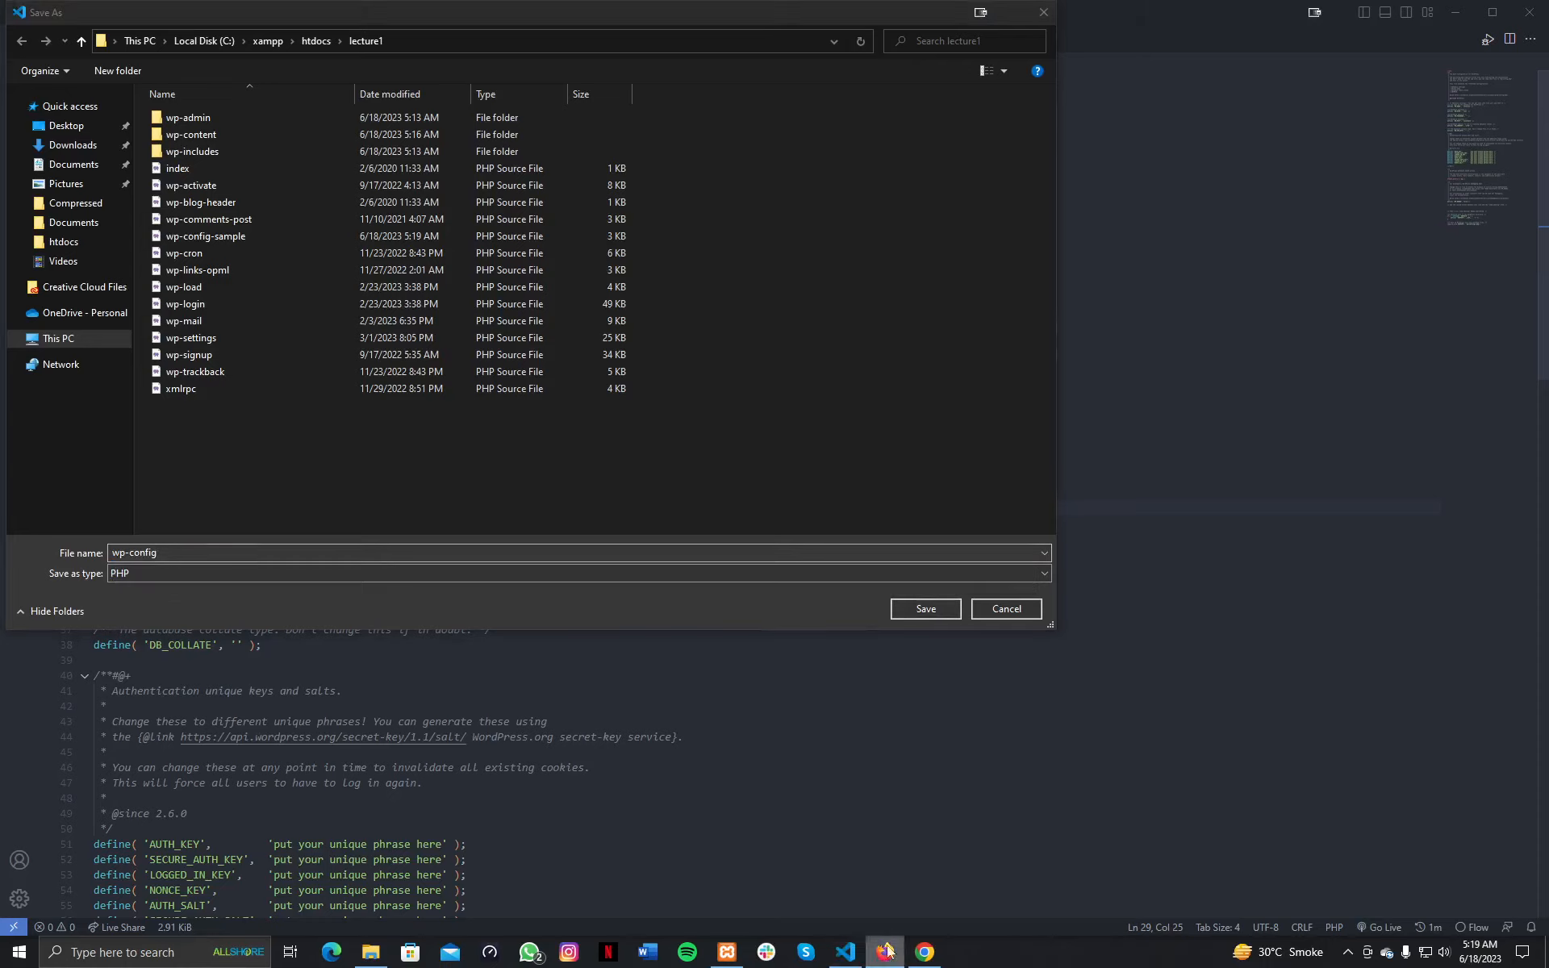
{"action": "left_click", "coordinate": [899, 960]}
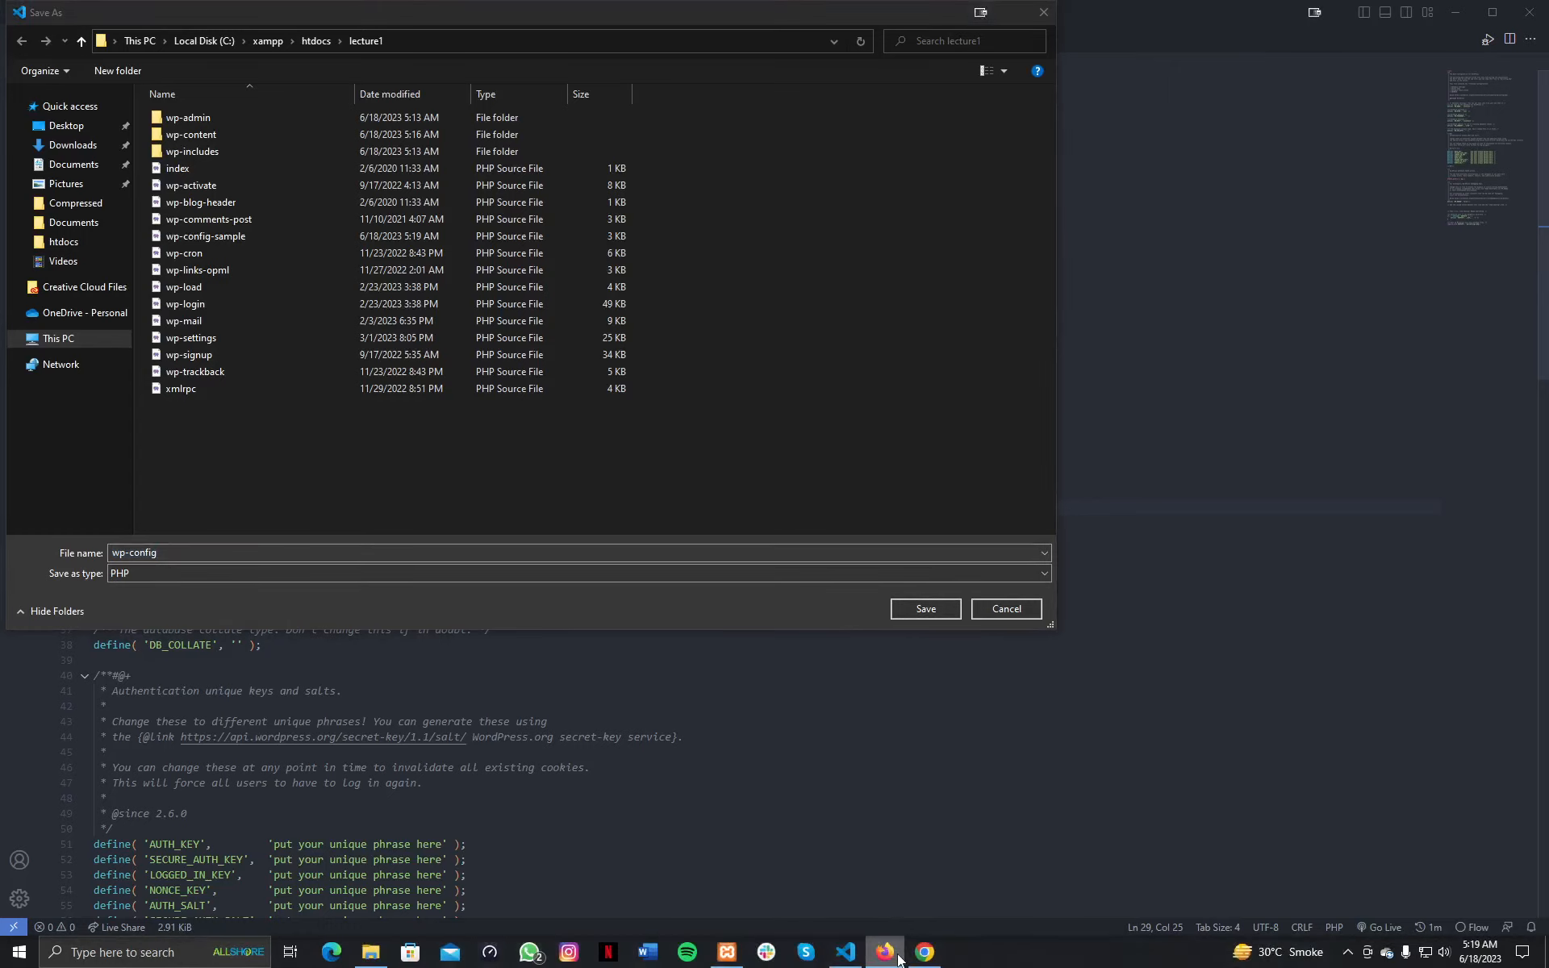
{"action": "left_click", "coordinate": [892, 954]}
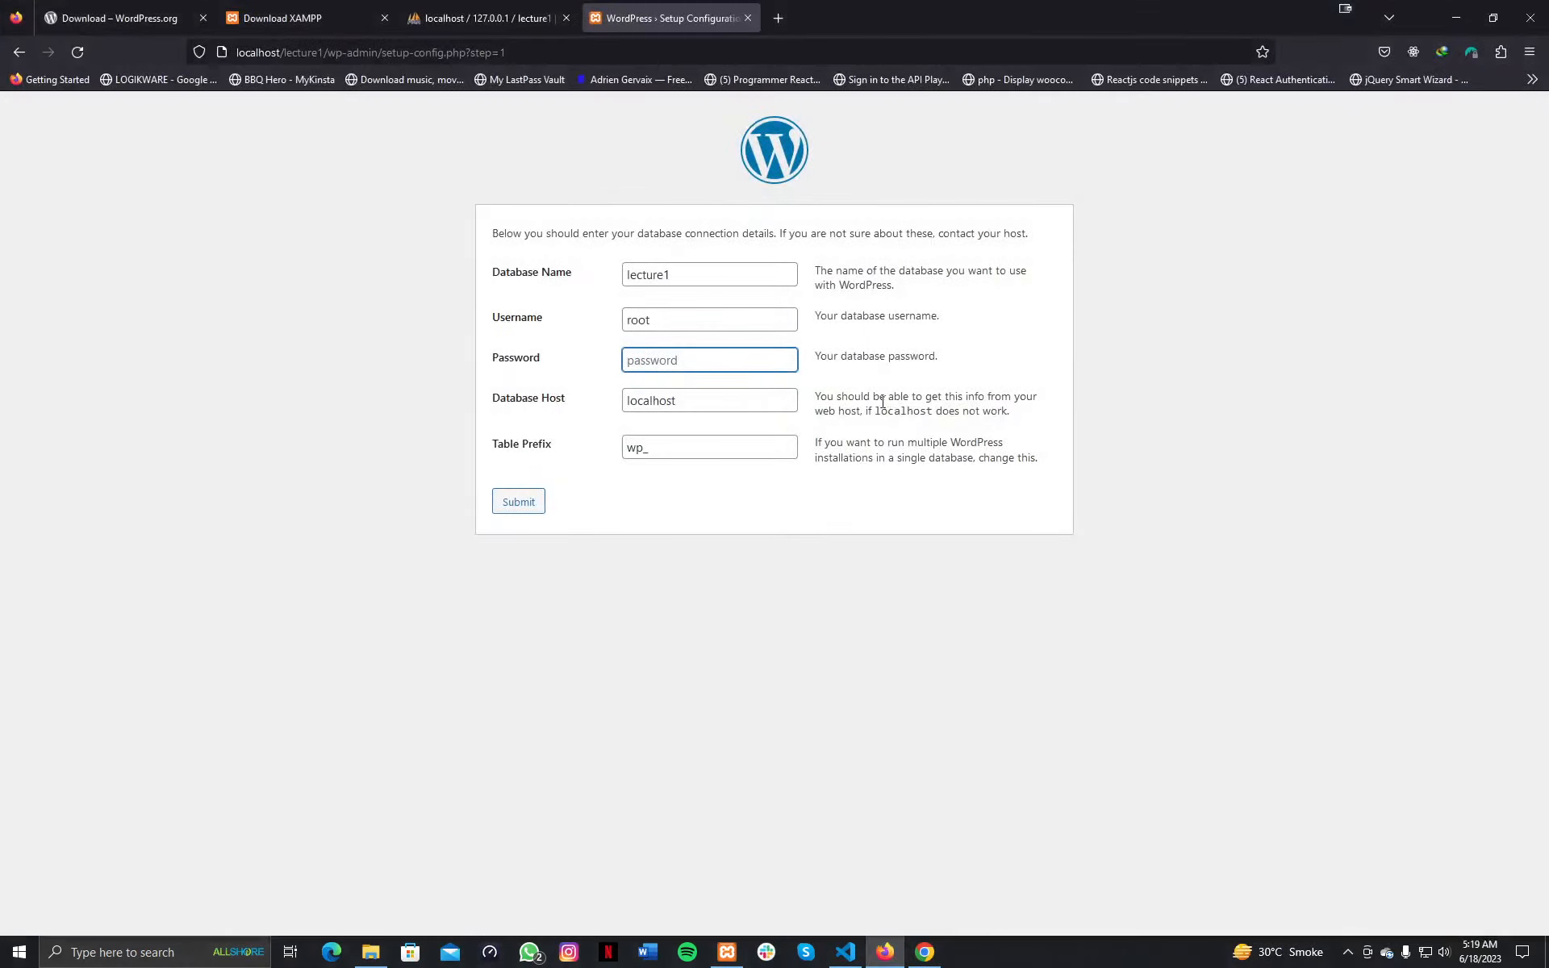
{"action": "left_click", "coordinate": [886, 956]}
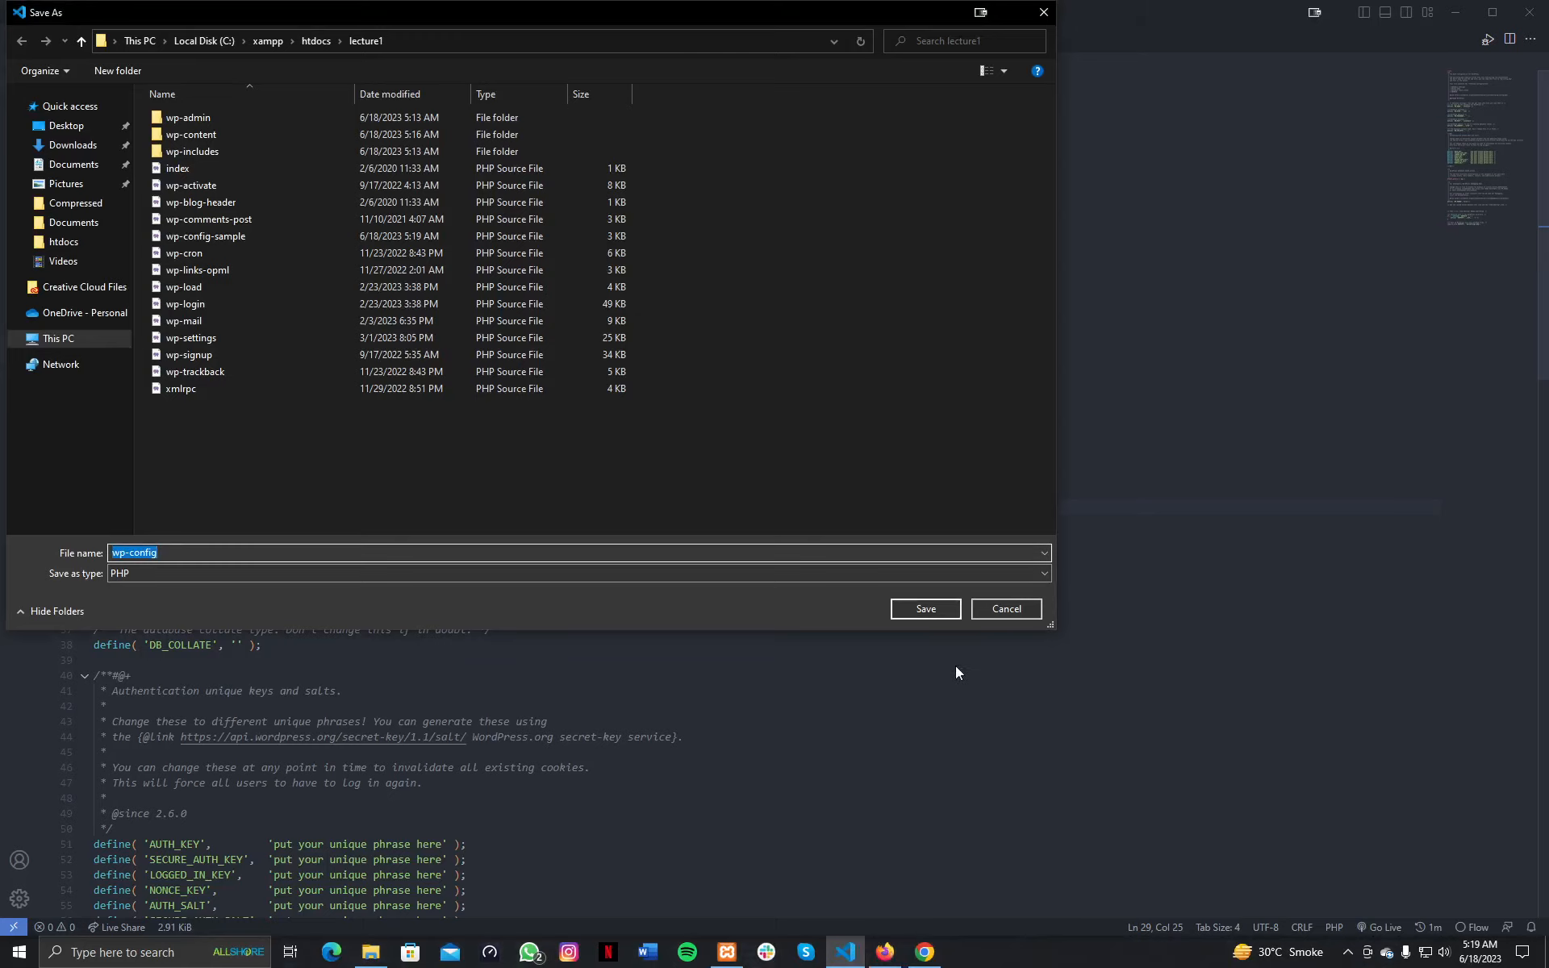
{"action": "left_click", "coordinate": [1006, 609]}
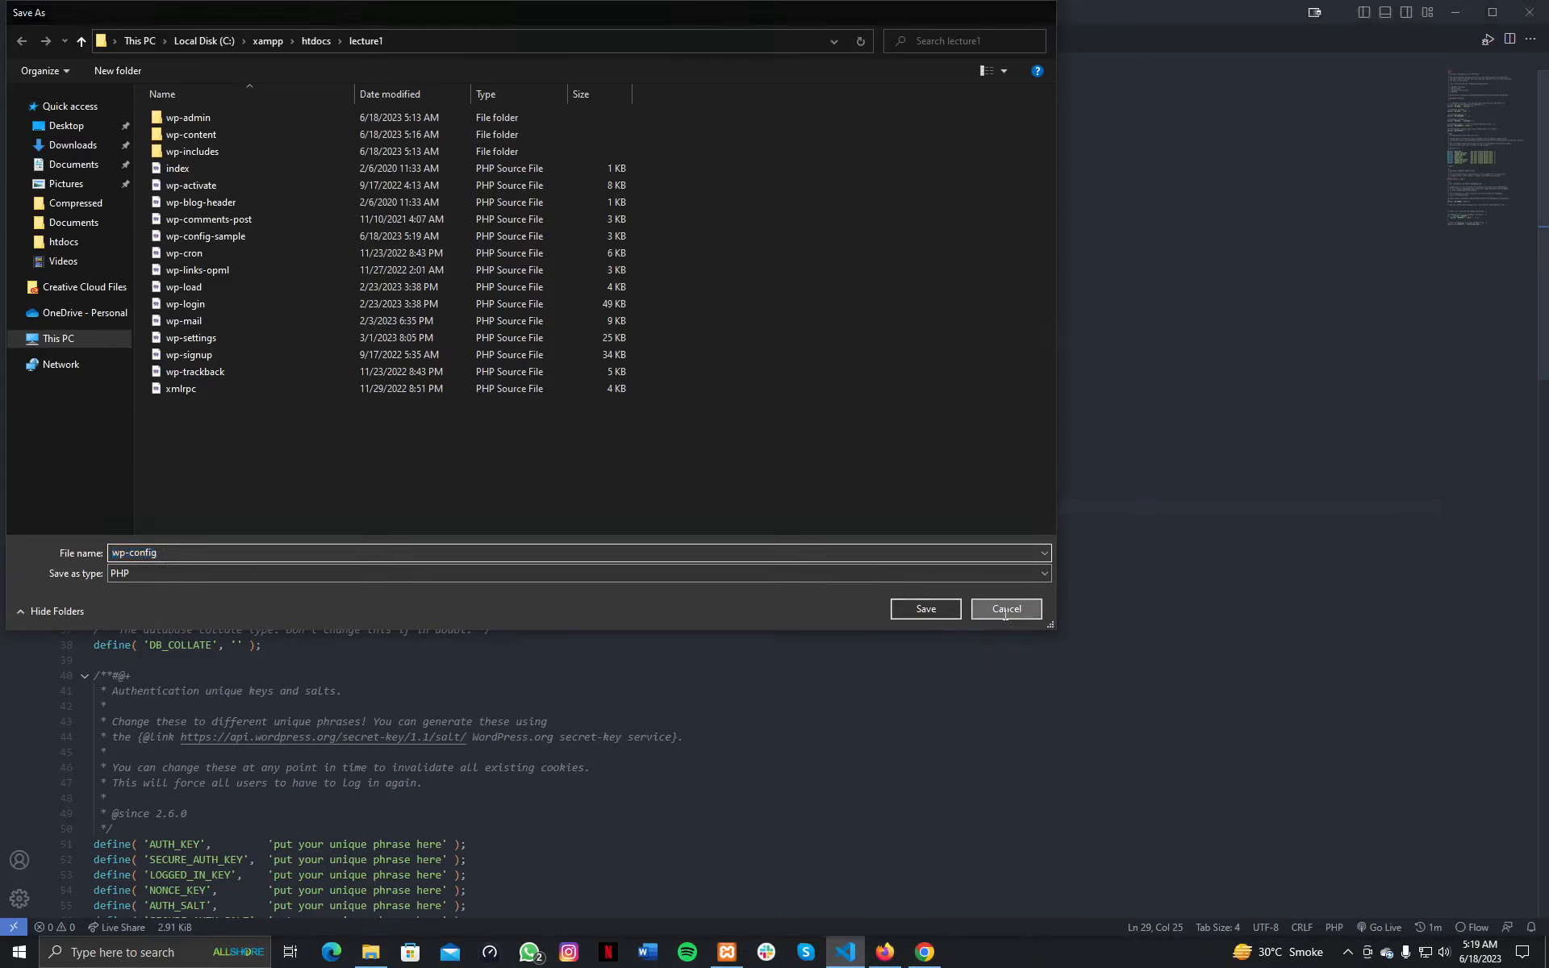
{"action": "key", "text": "ctrl+z"}
{"action": "key", "text": "ctrl+z"}
{"action": "key", "text": "ctrl+z"}
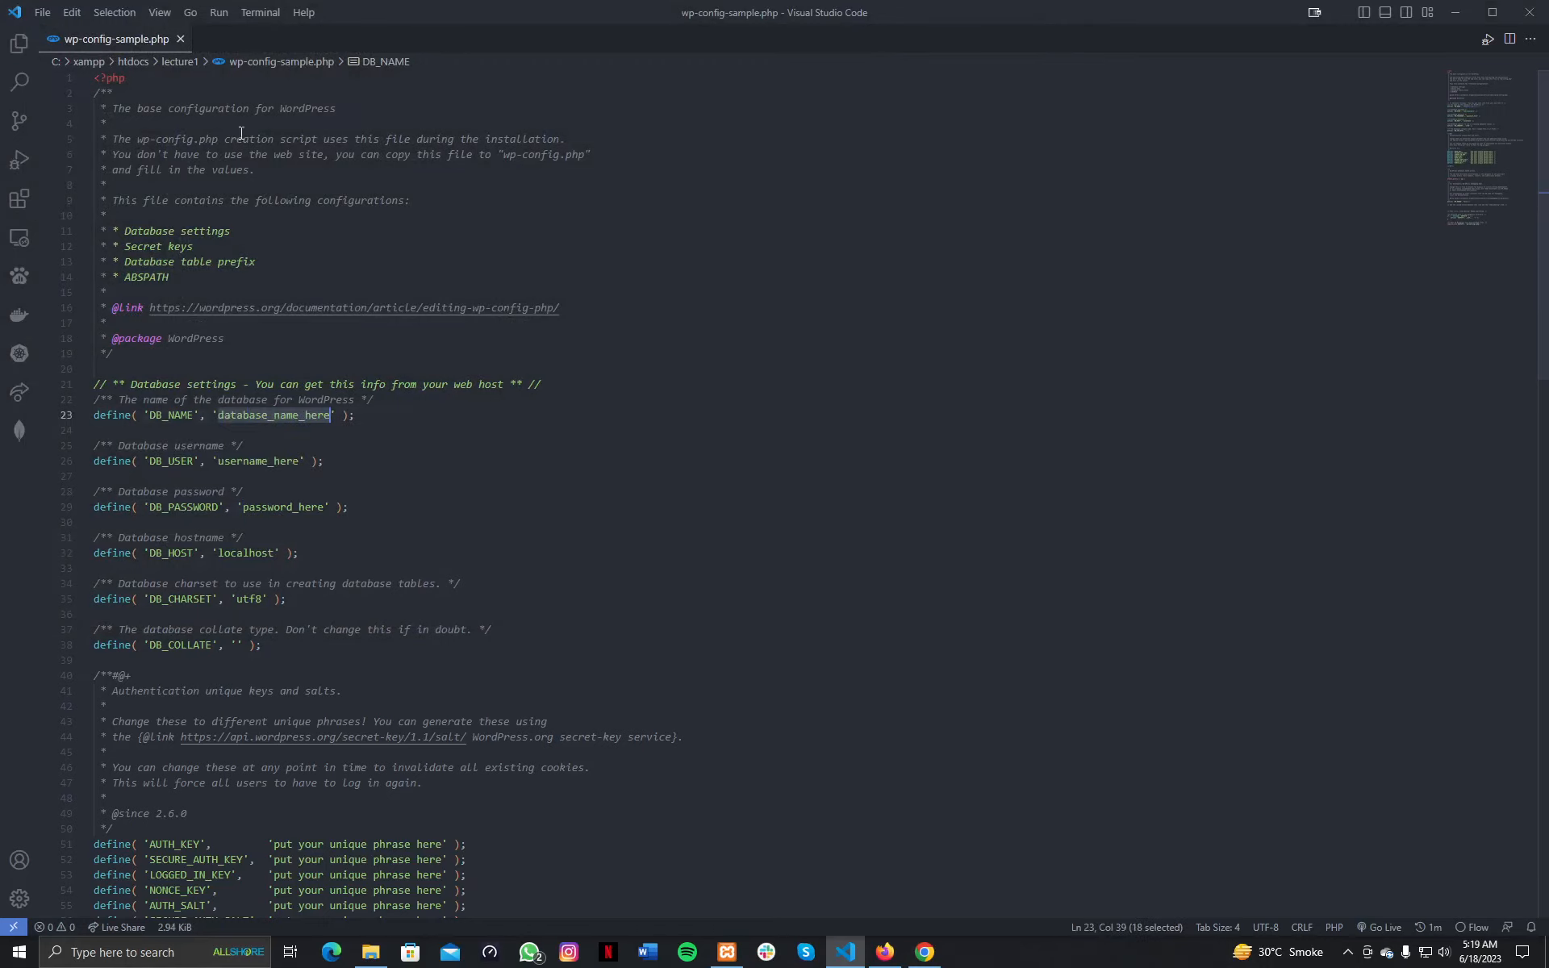
{"action": "left_click", "coordinate": [1529, 13]}
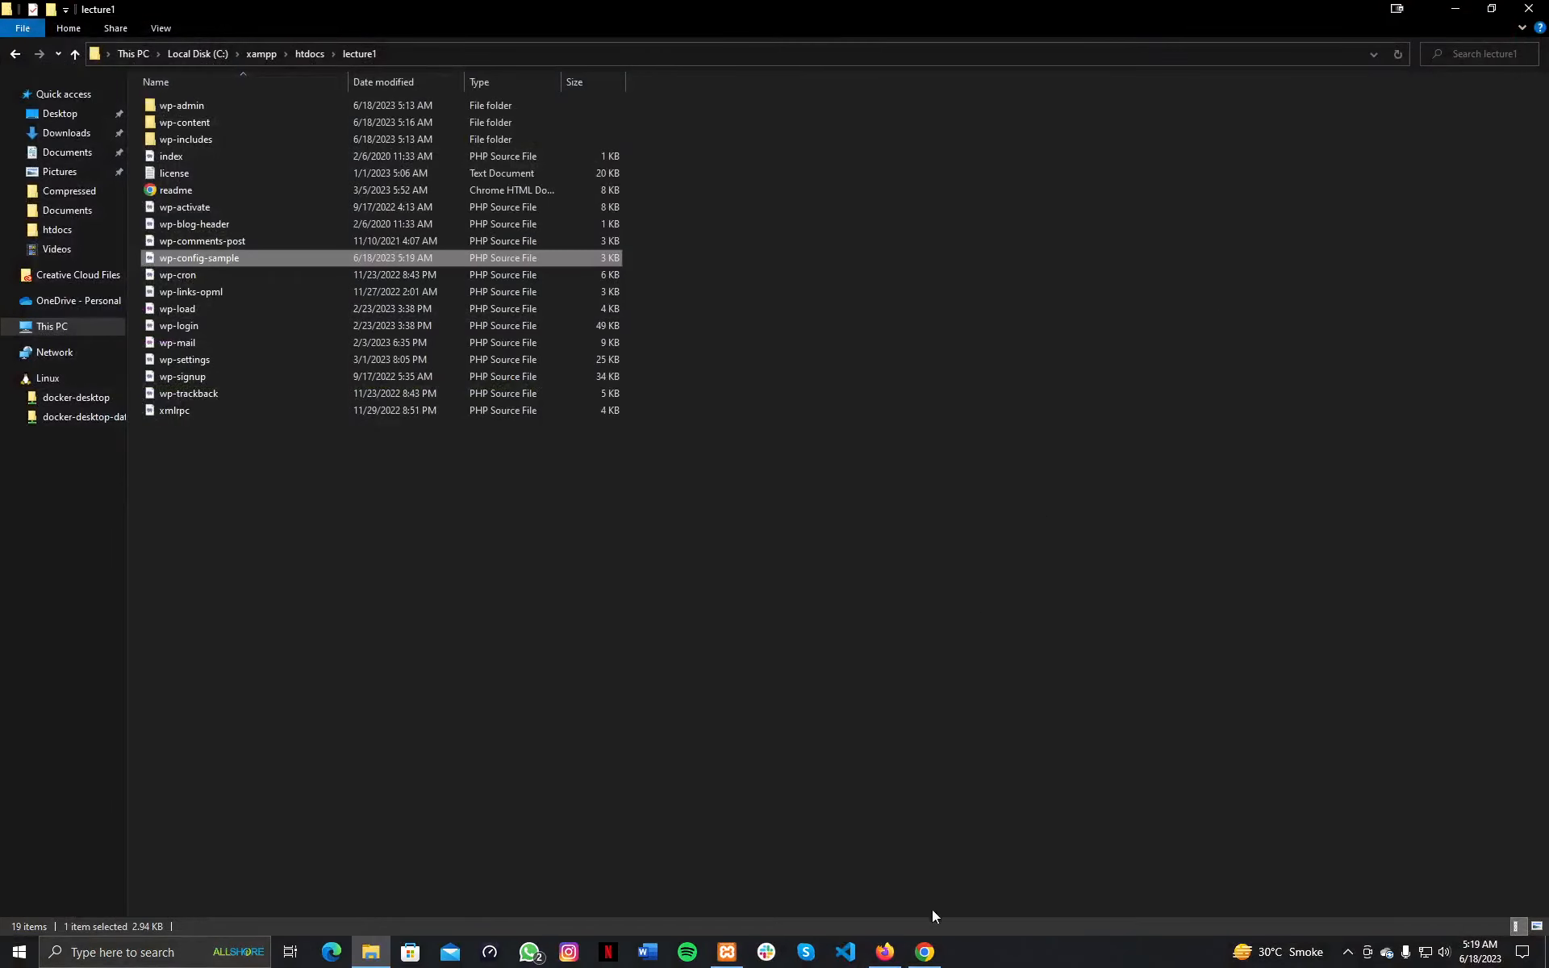
Submit the lecture1 database details and run the installation to reach the Site Title field.
{"action": "mouse_move", "coordinate": [897, 954]}
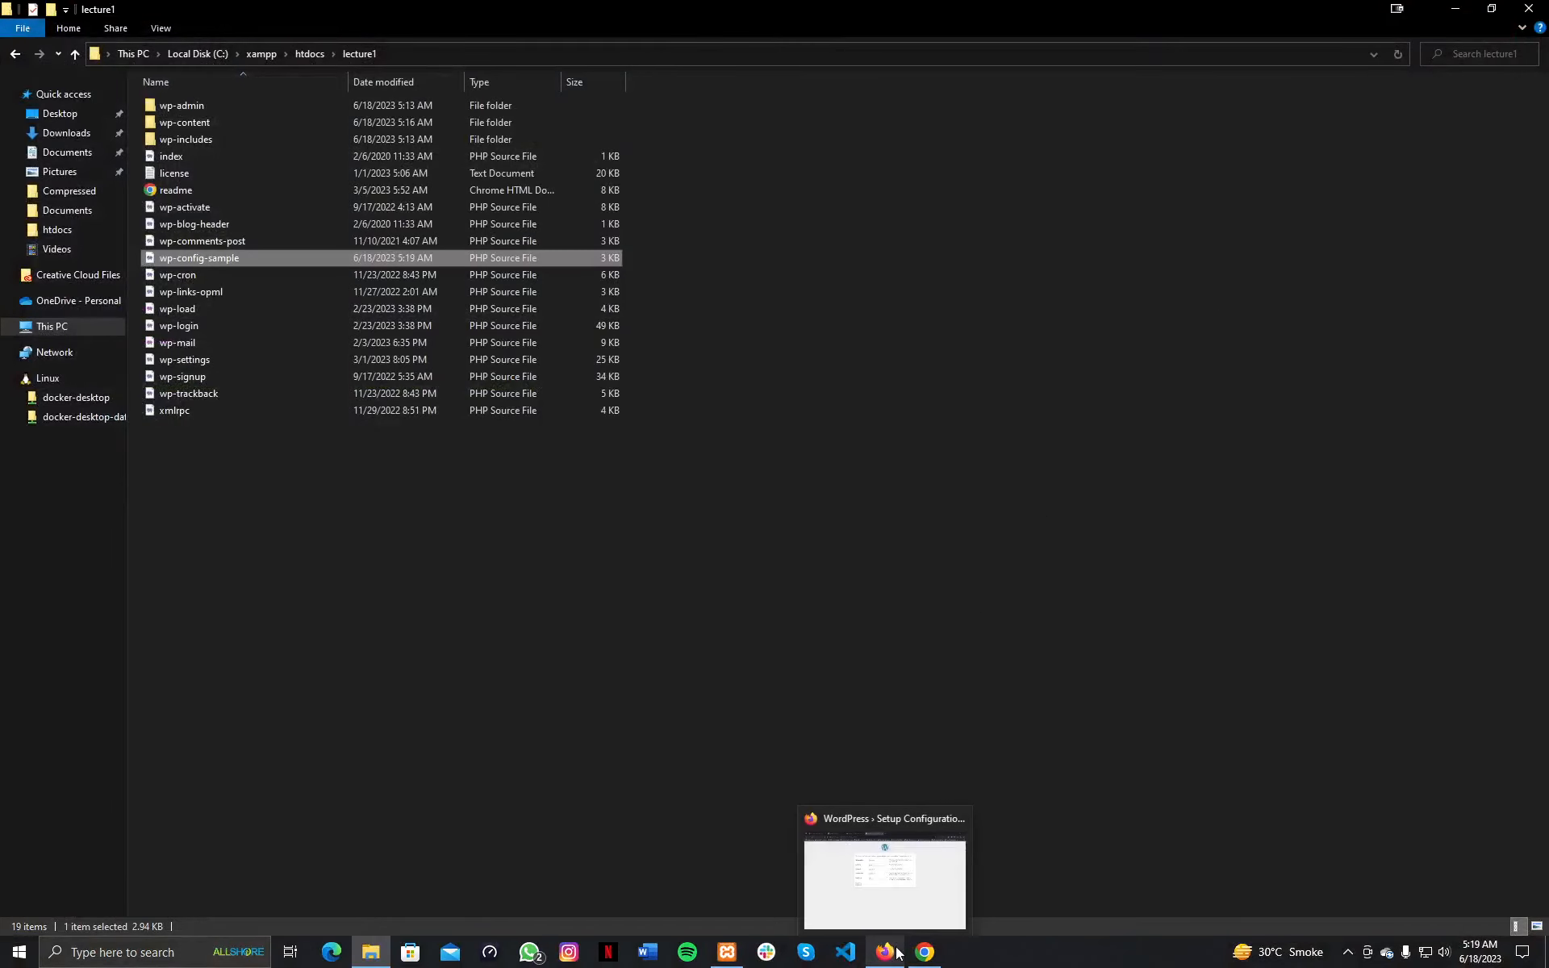
{"action": "left_click", "coordinate": [897, 953]}
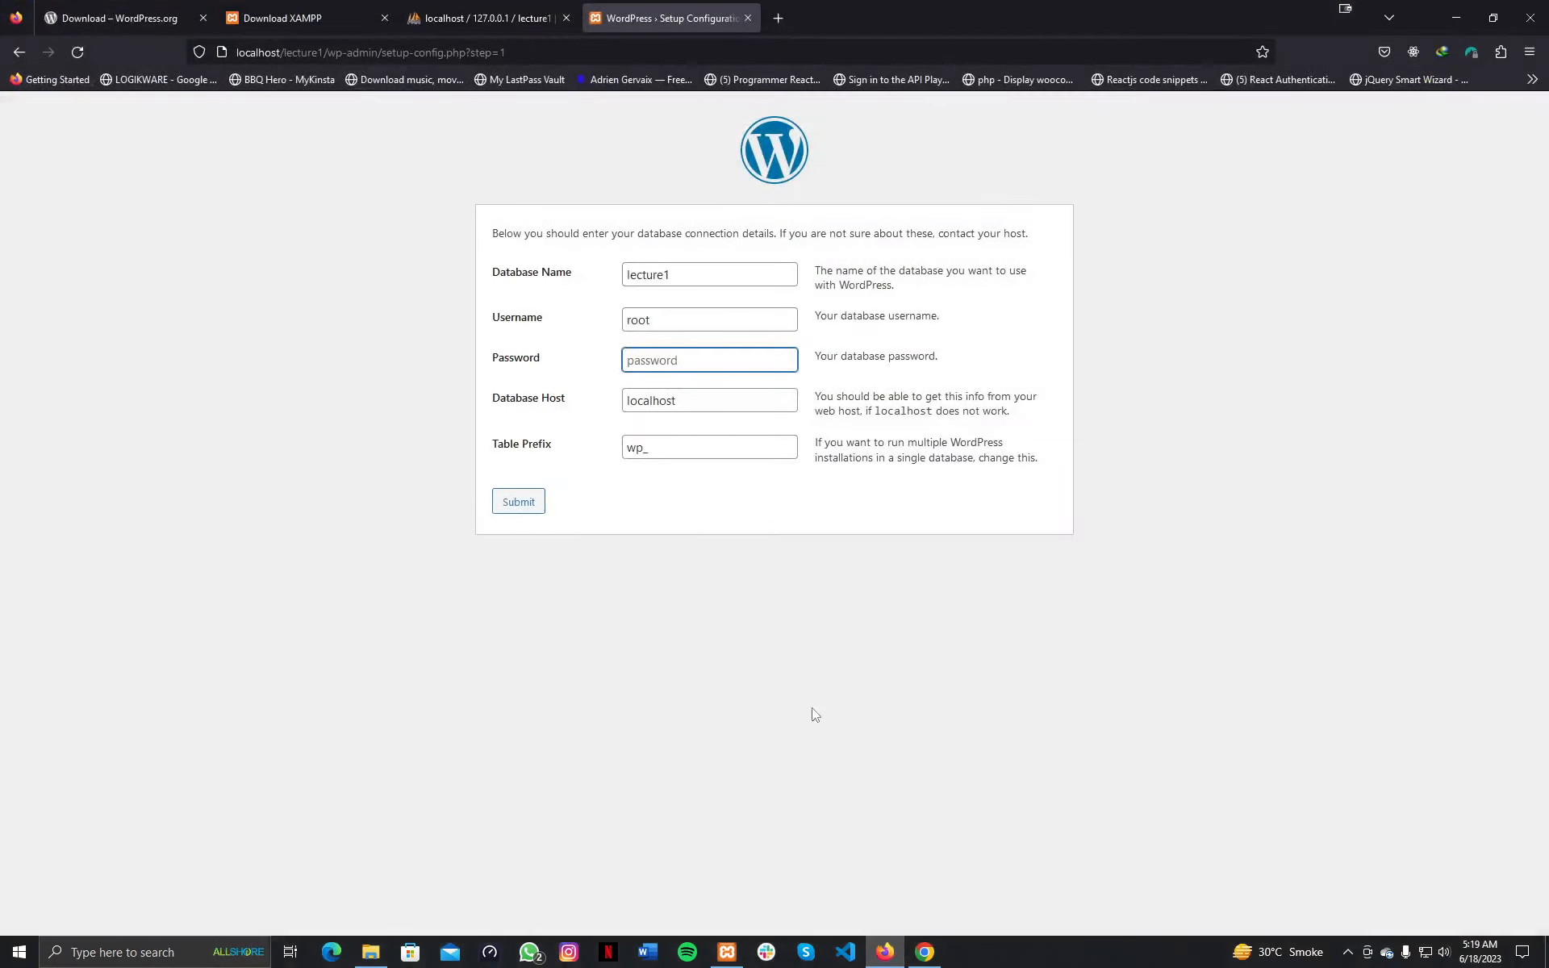
{"action": "left_click", "coordinate": [513, 510]}
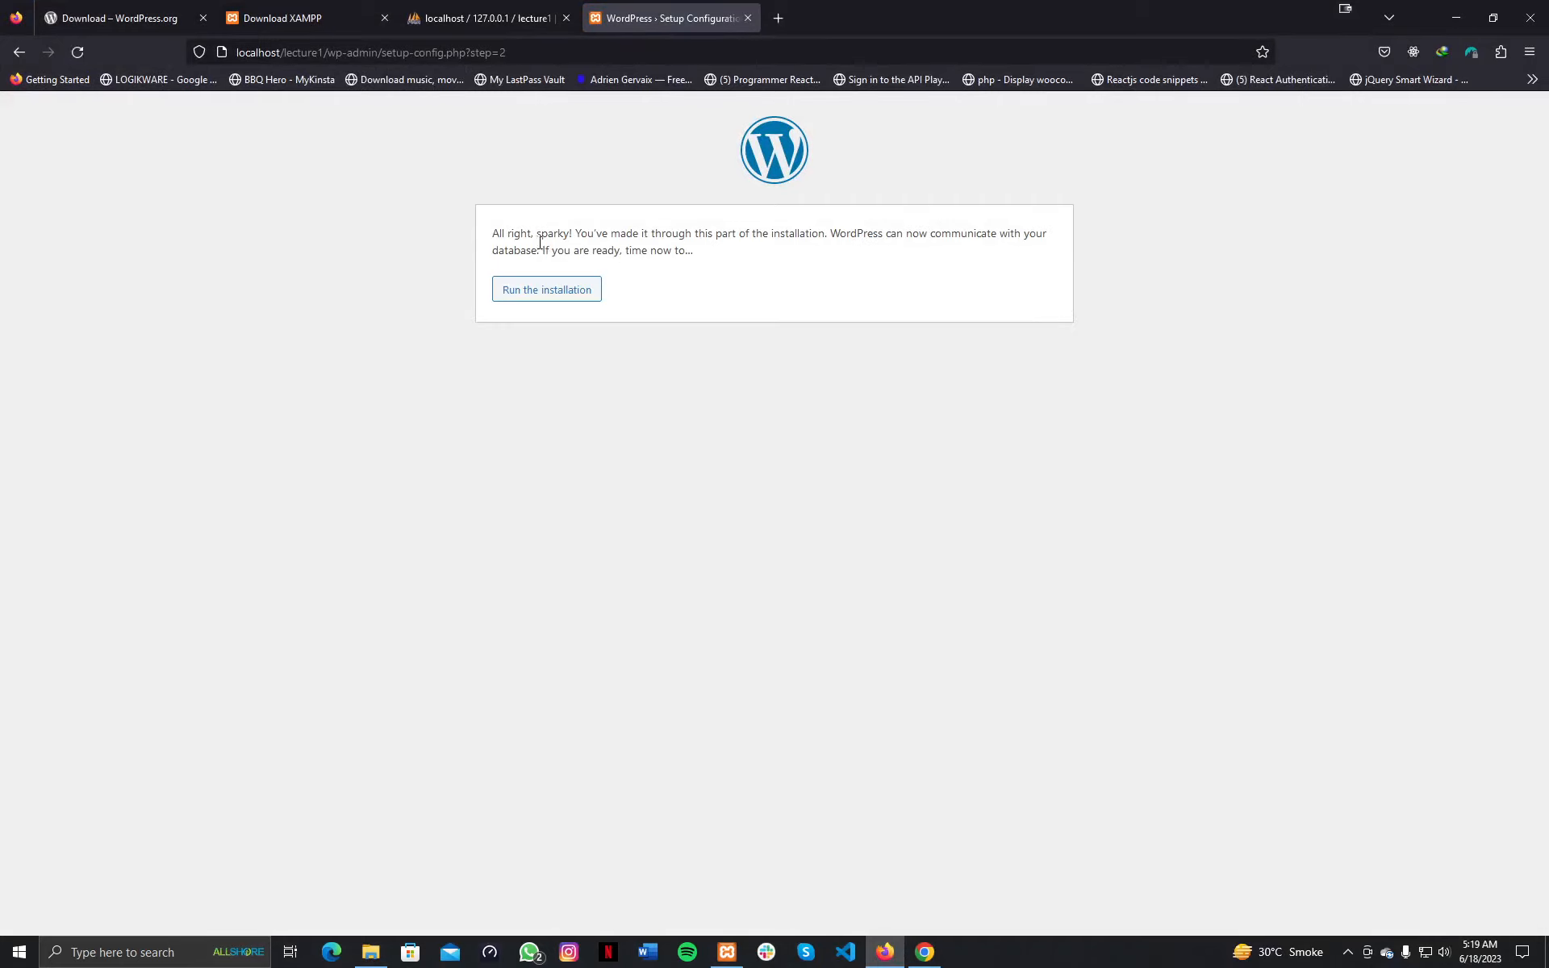
{"action": "left_click_drag", "start_coordinate": [537, 234], "coordinate": [703, 255]}
{"action": "left_click", "coordinate": [703, 255]}
{"action": "left_click", "coordinate": [550, 297]}
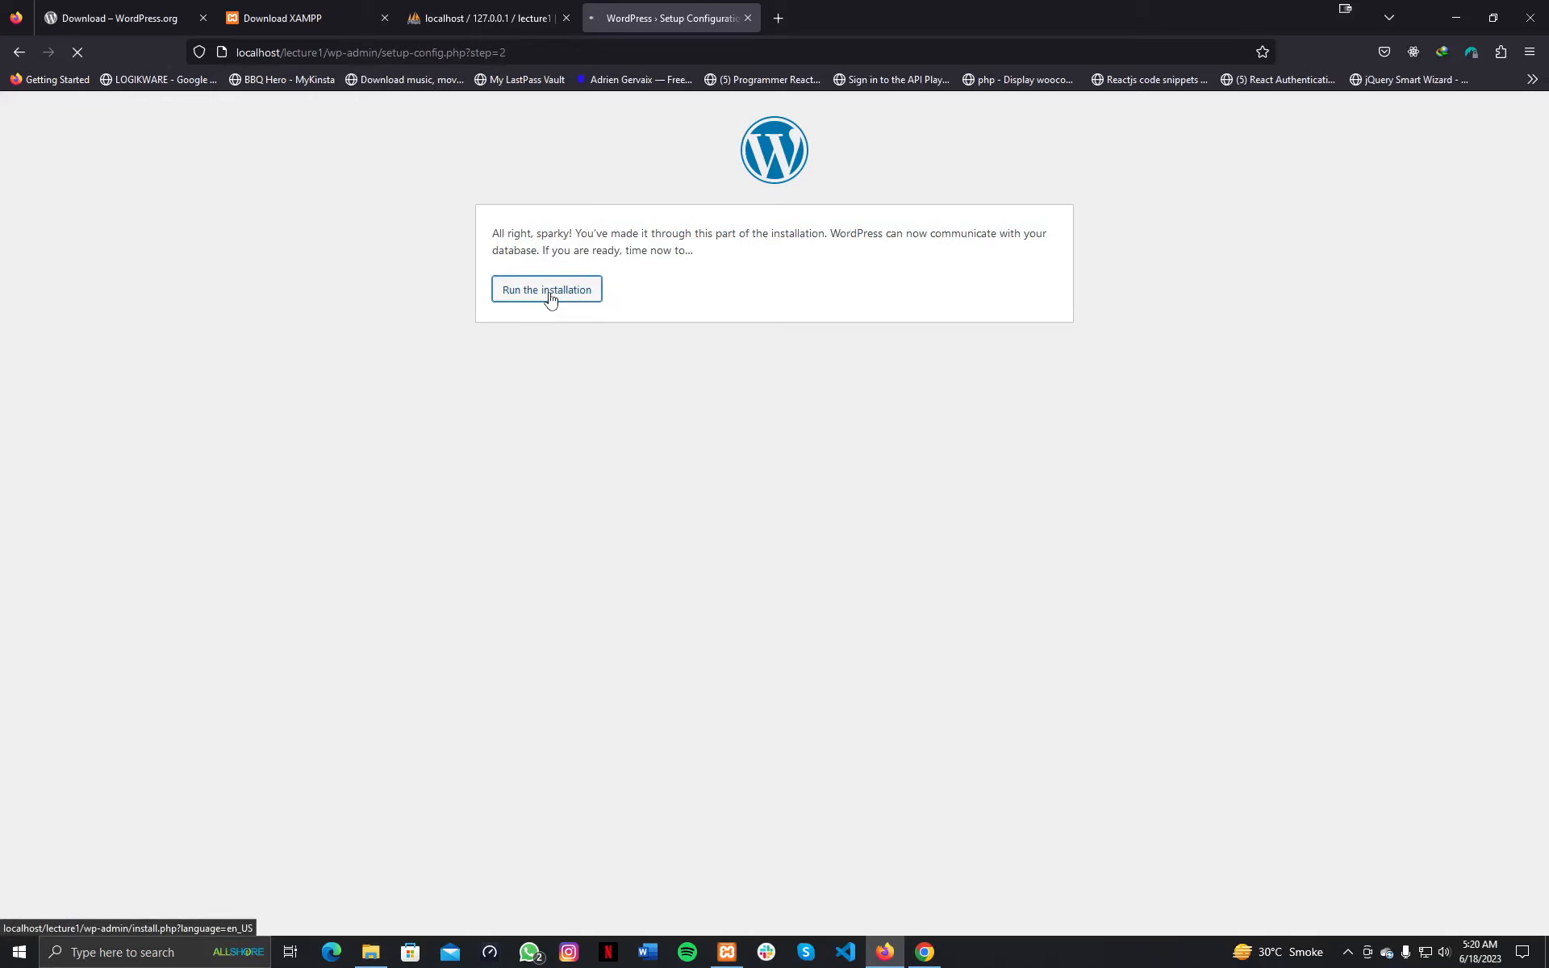
{"action": "left_click", "coordinate": [699, 422]}
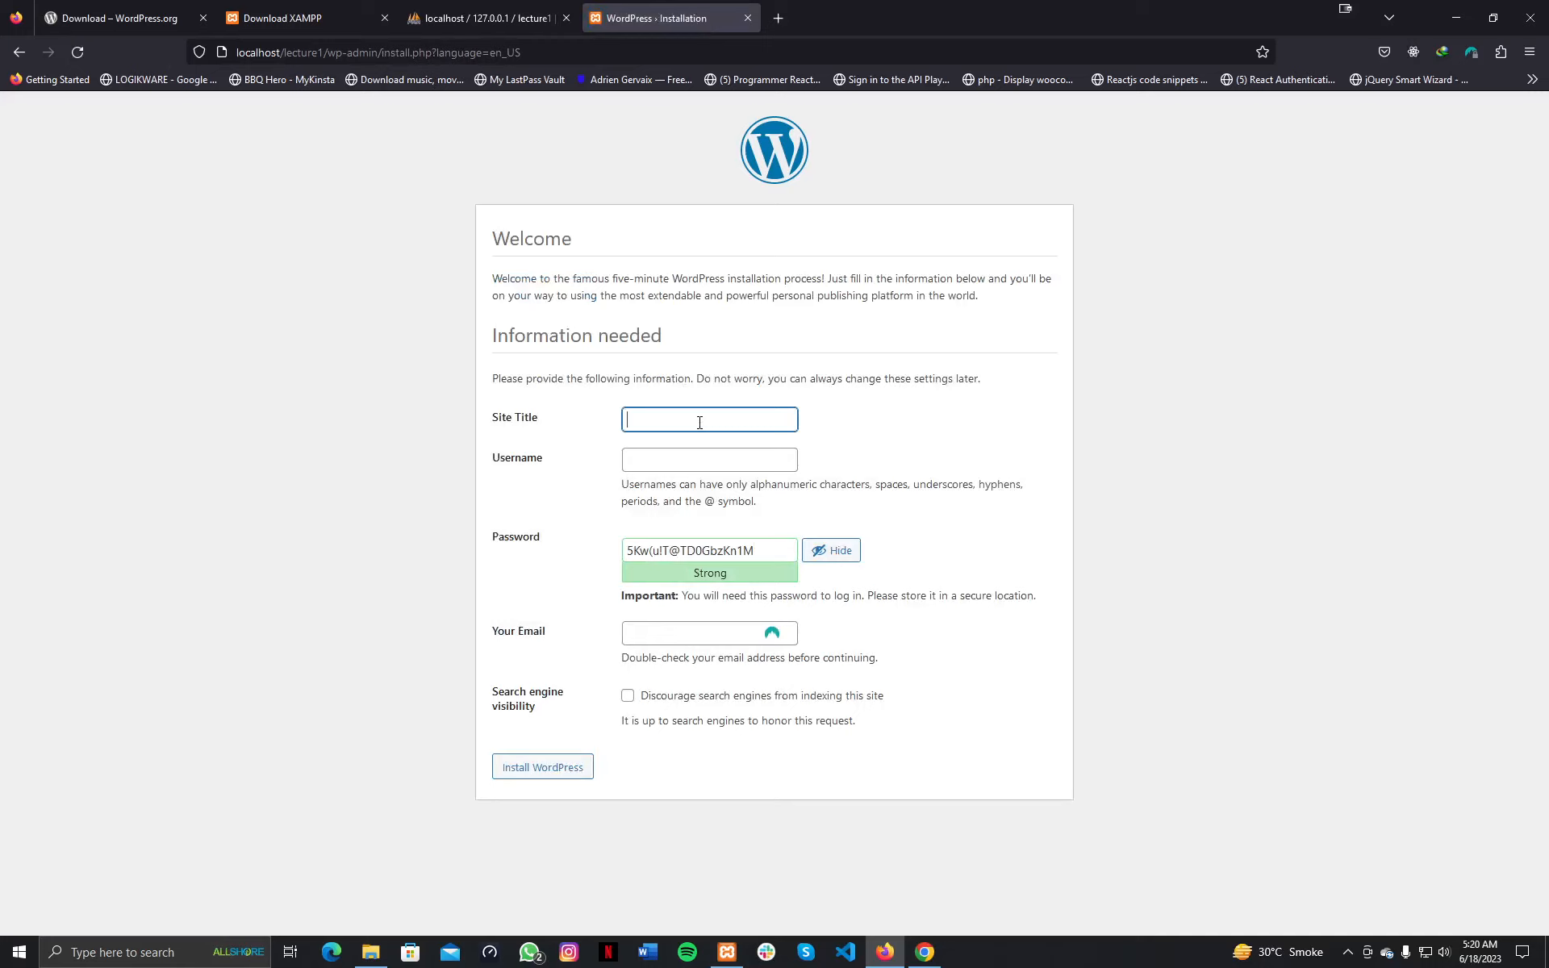
Type 'Lecture 1' as the Site Title and check the generated strong password.
{"action": "type", "text": "Lecture 1"}
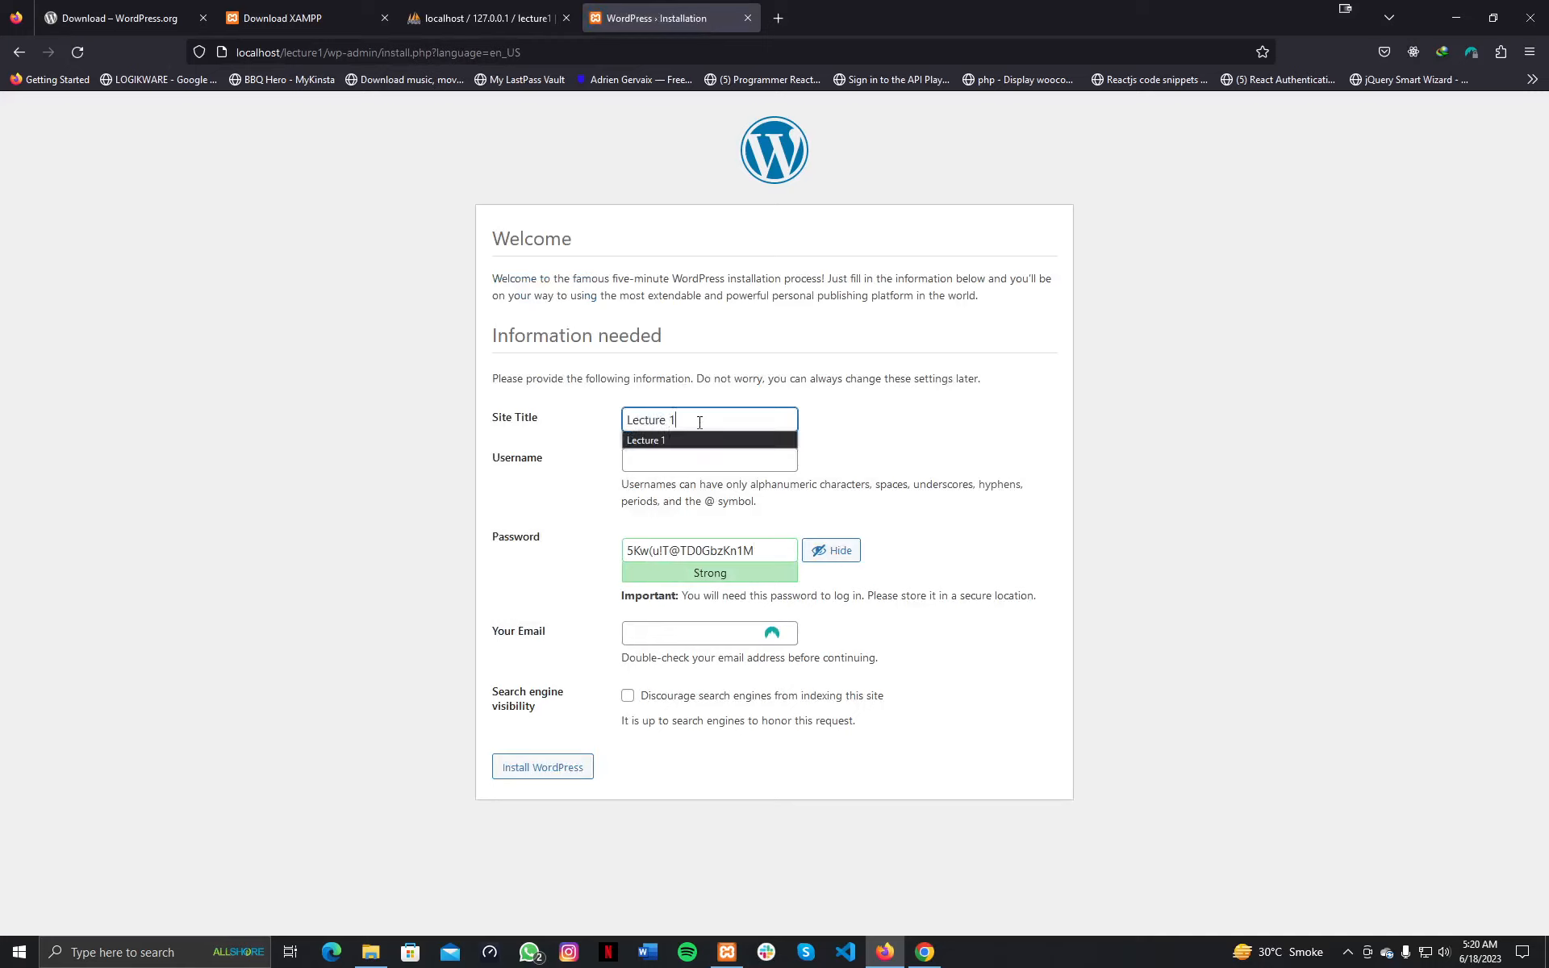
{"action": "key", "text": "Tab"}
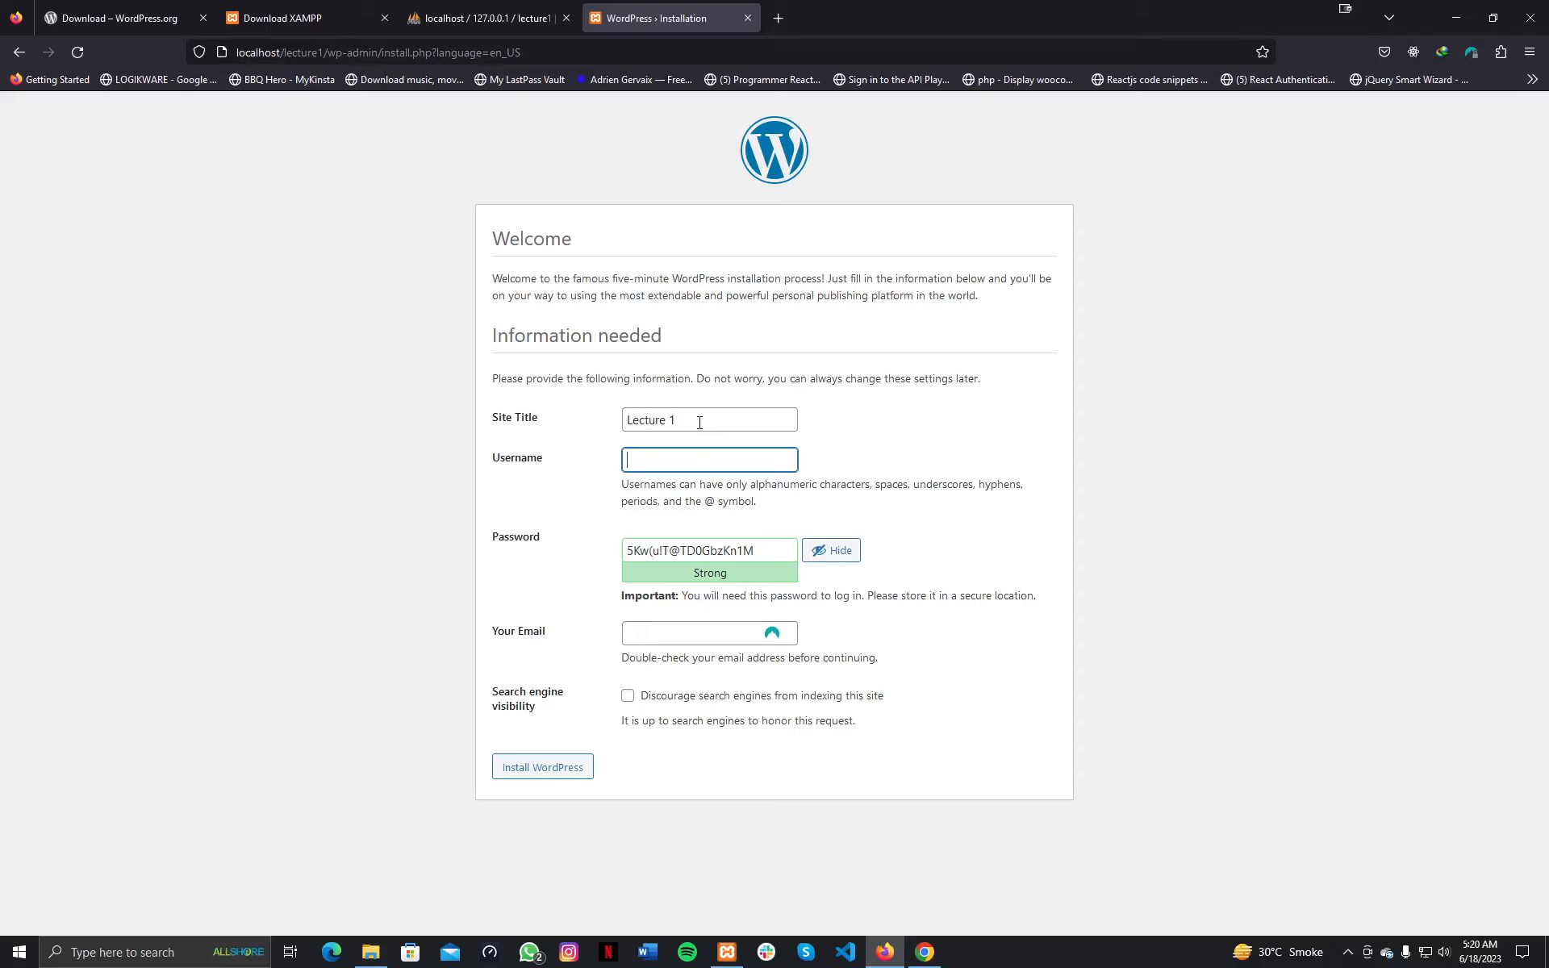
{"action": "left_click", "coordinate": [695, 458]}
{"action": "left_click", "coordinate": [703, 550]}
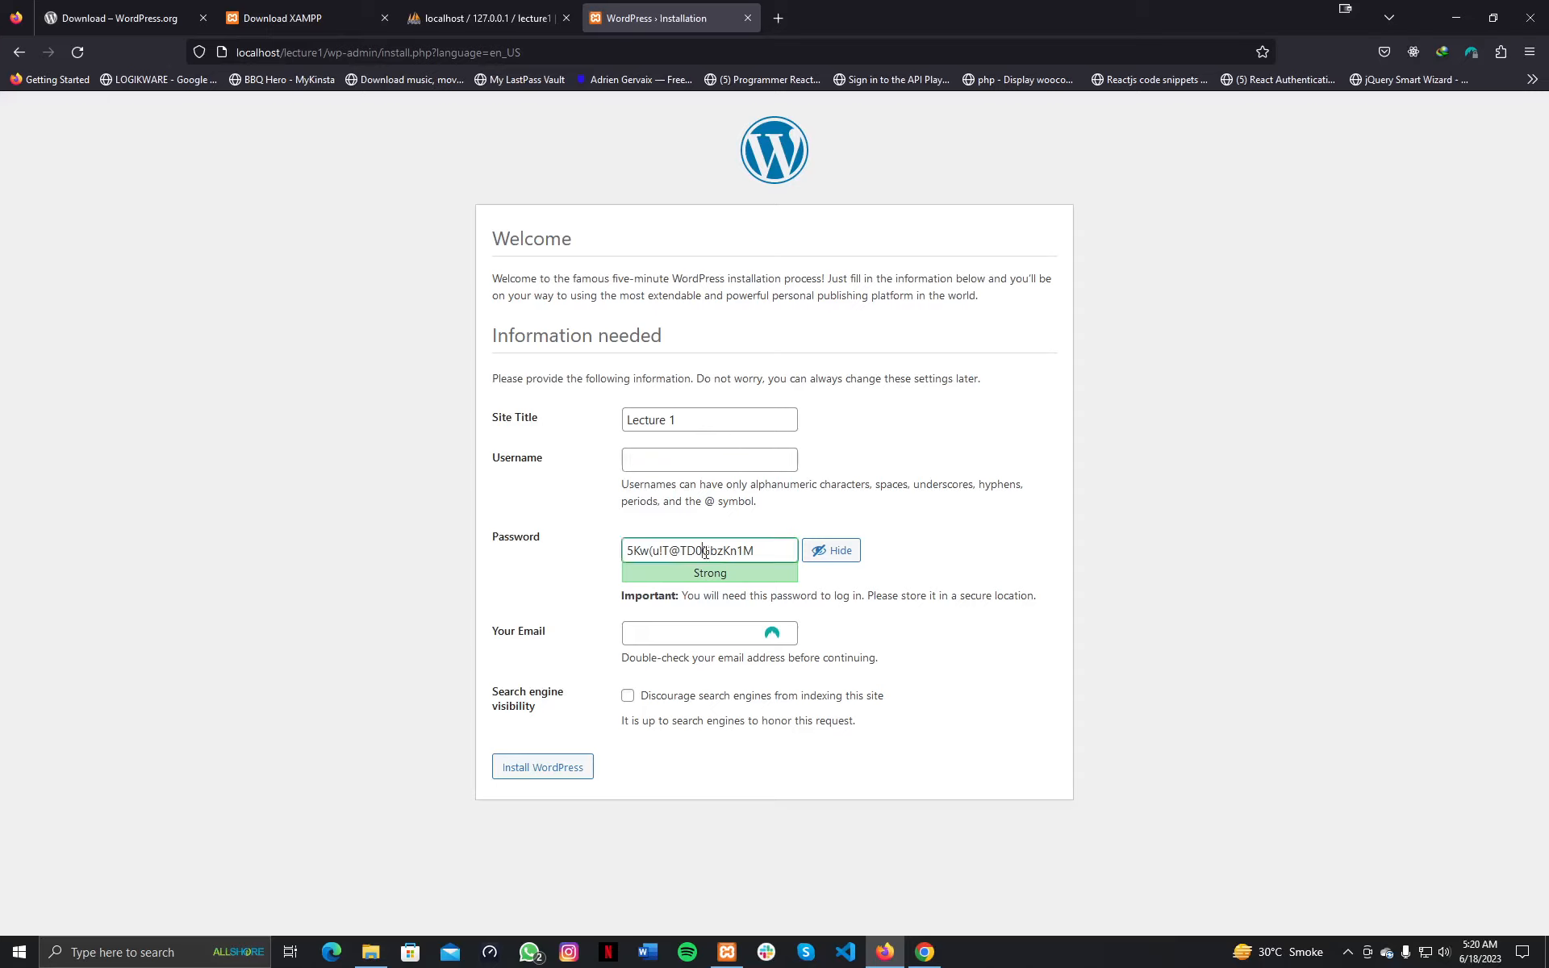
{"action": "left_click", "coordinate": [698, 460]}
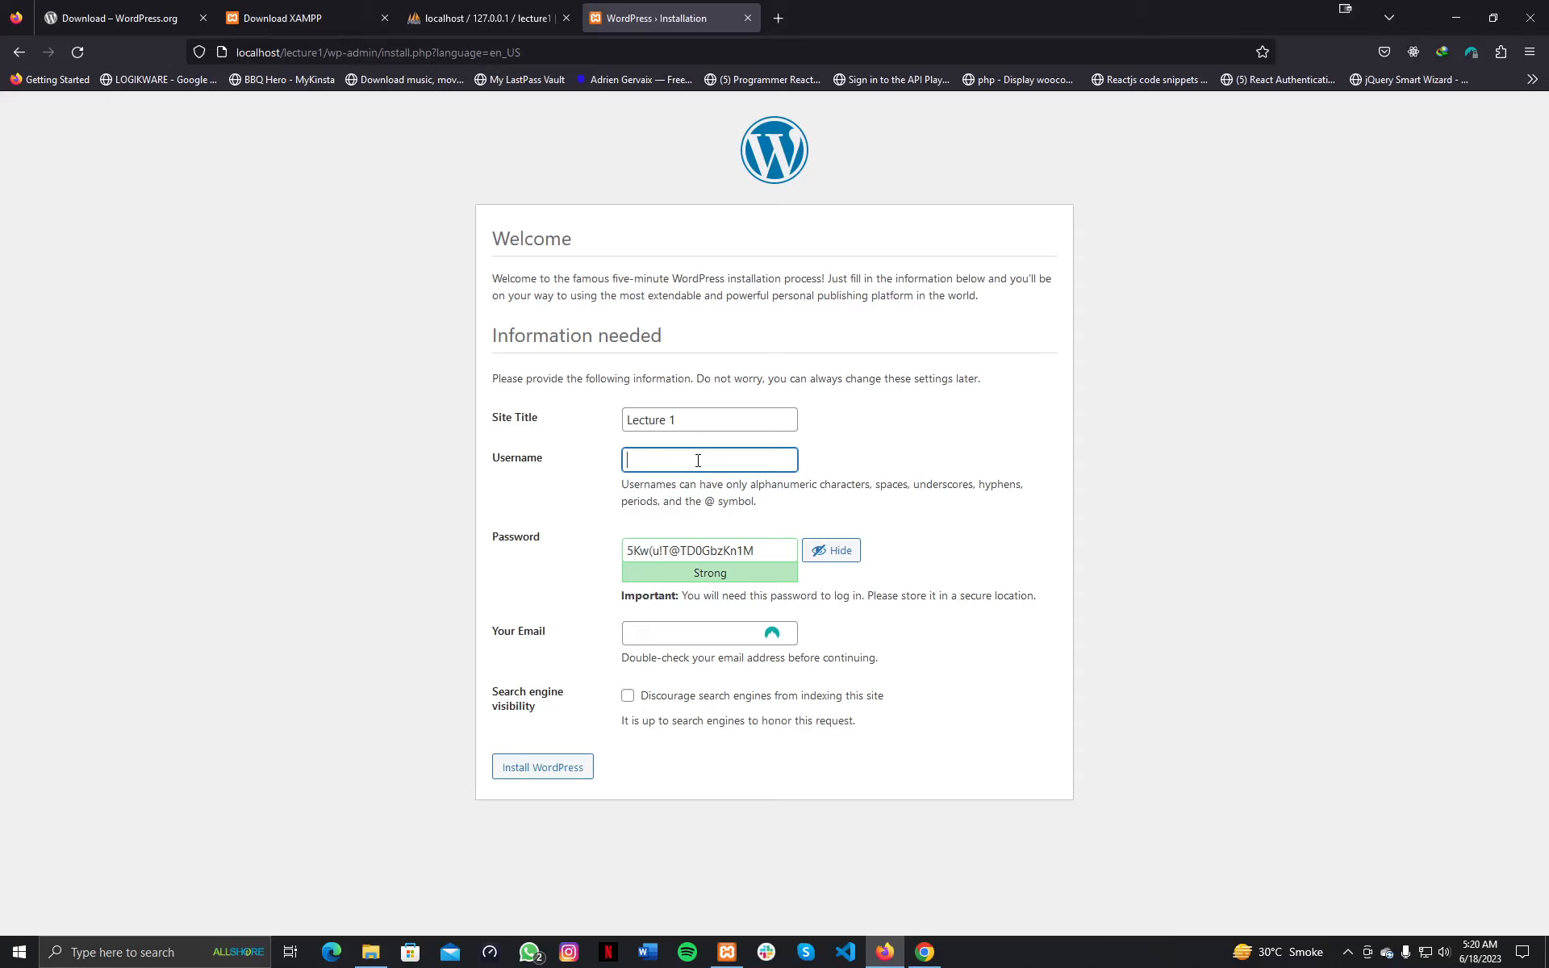
Set username admin with a short weak password and tick Confirm use of weak password.
{"action": "type", "text": "admin"}
{"action": "key", "text": "Tab"}
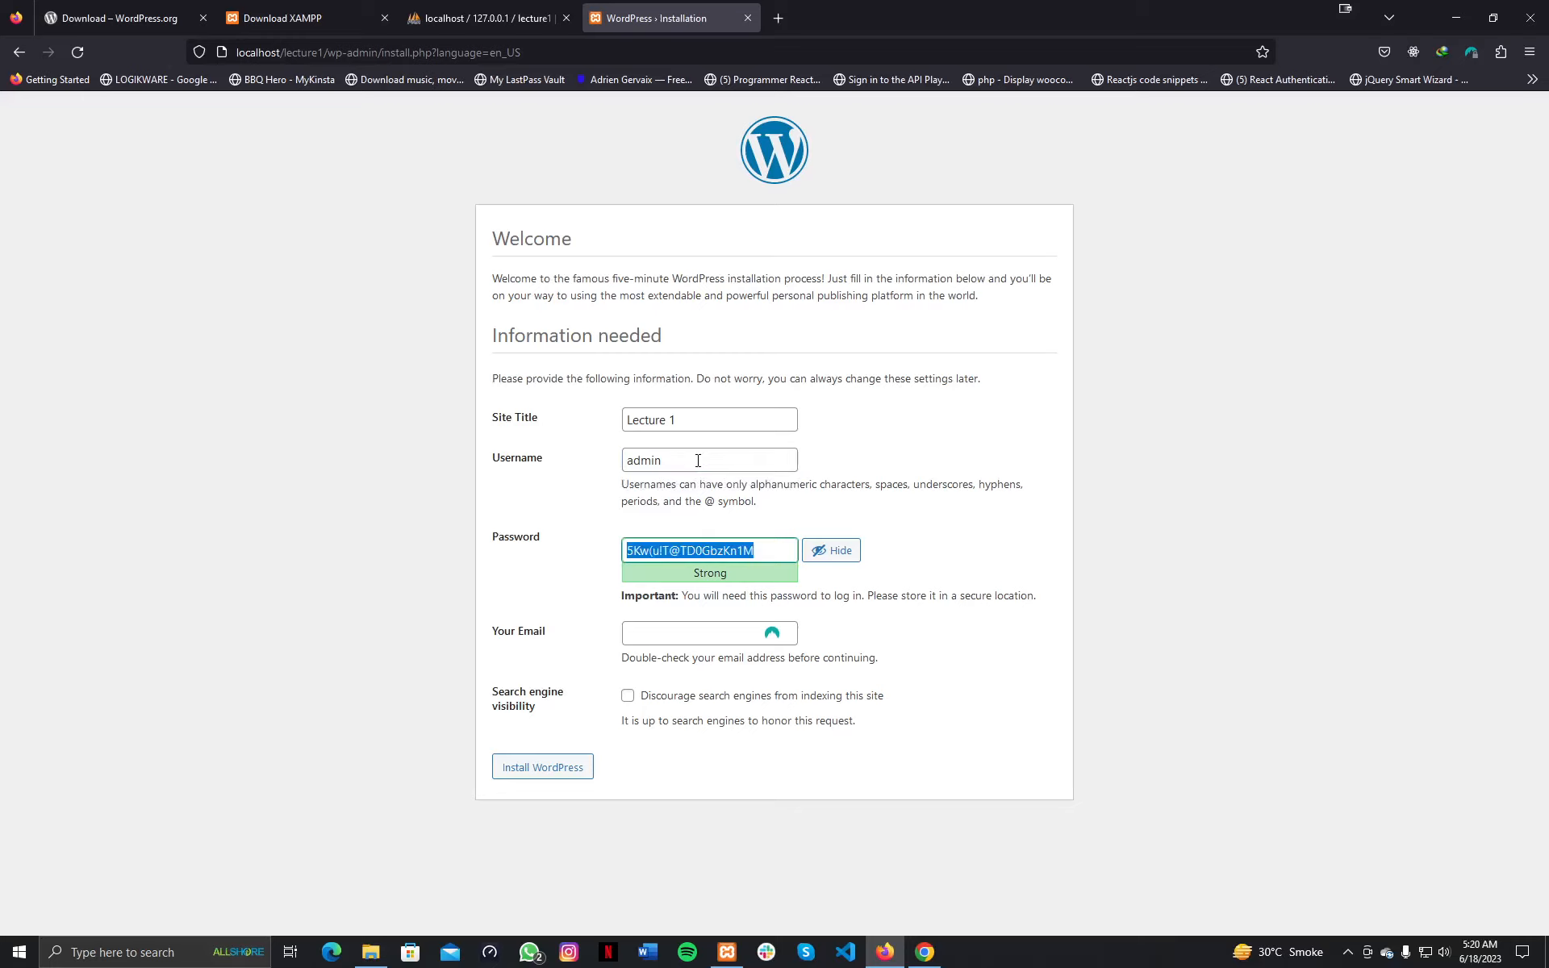
{"action": "key", "text": "BackSpace"}
{"action": "type", "text": "admin"}
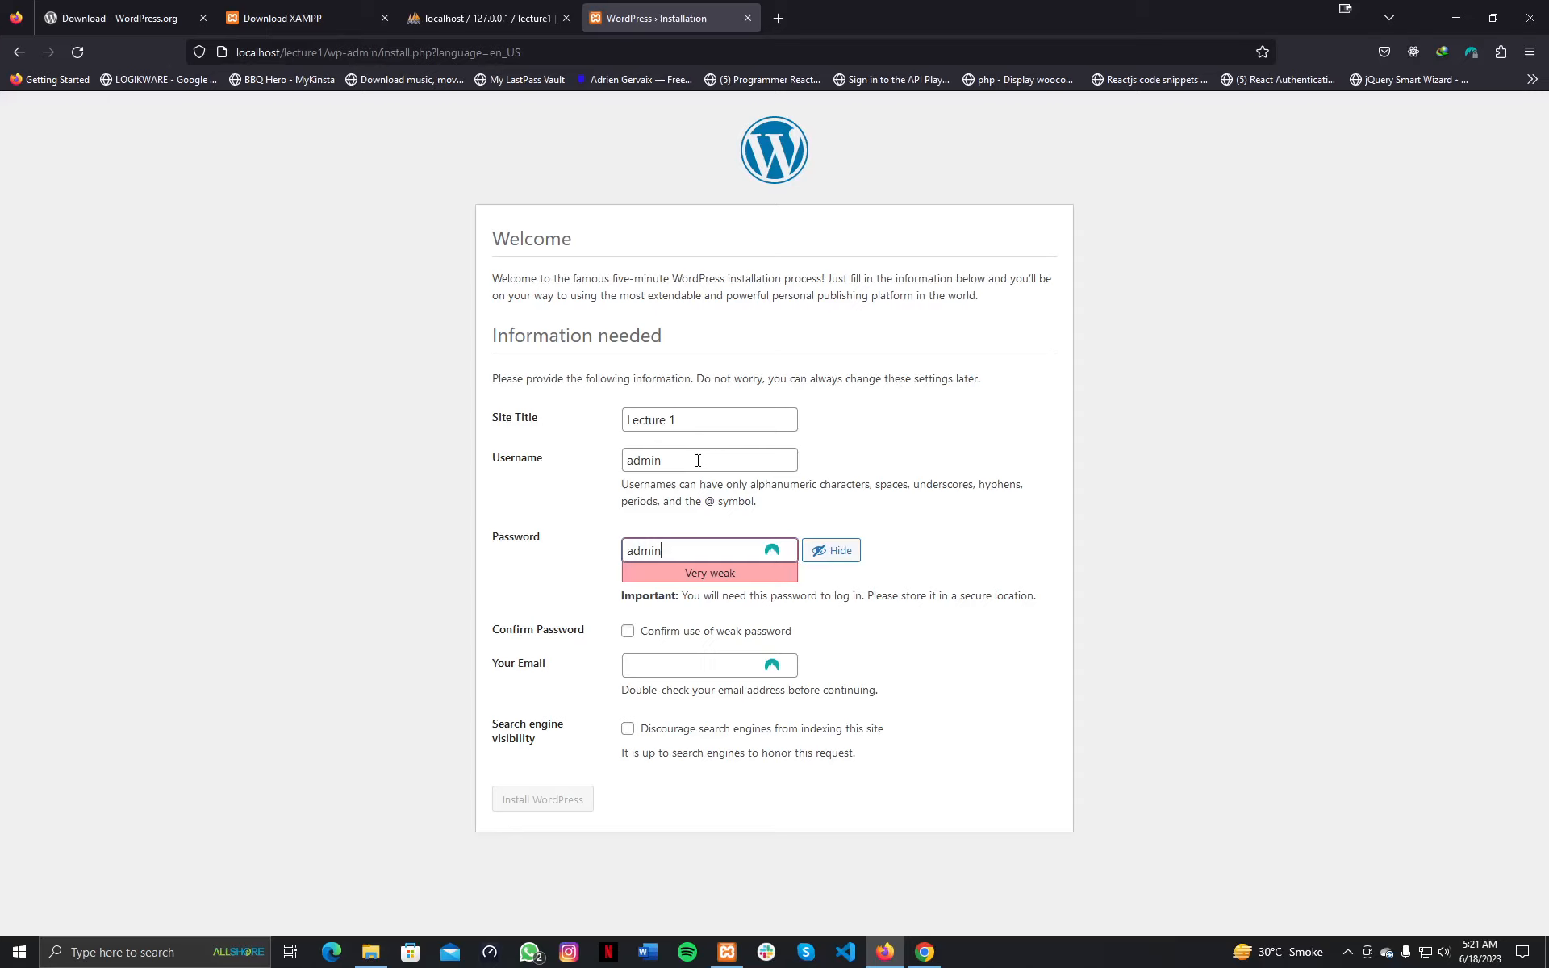
{"action": "left_click", "coordinate": [628, 632]}
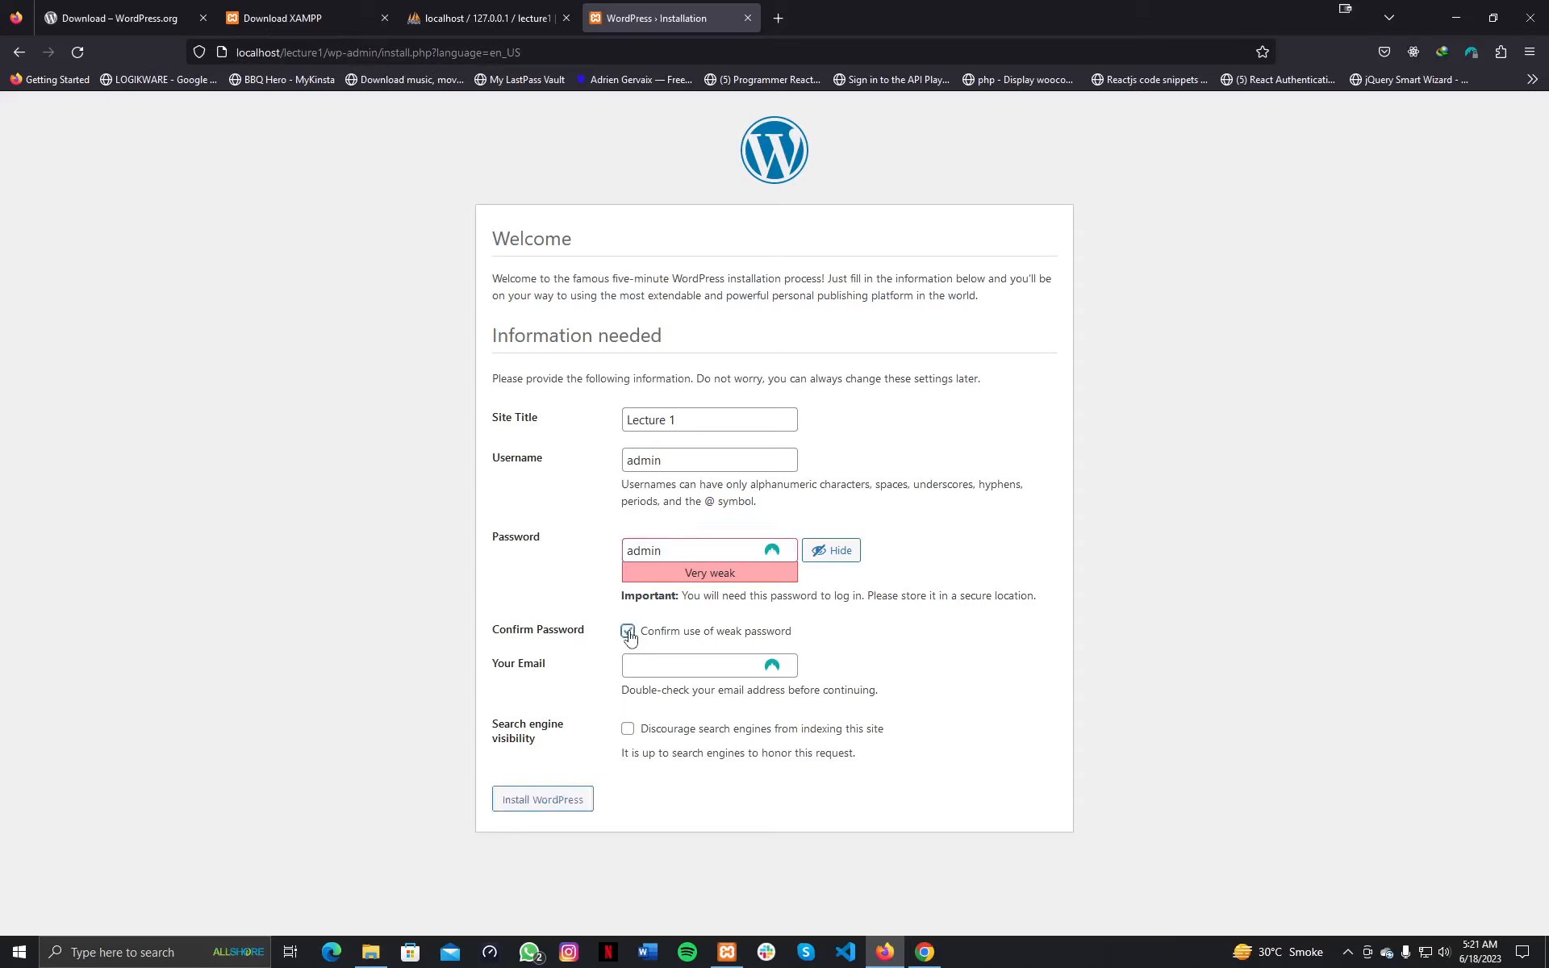
Fill in the admin e-mail address using the browser's autofill suggestion.
{"action": "left_click", "coordinate": [676, 661]}
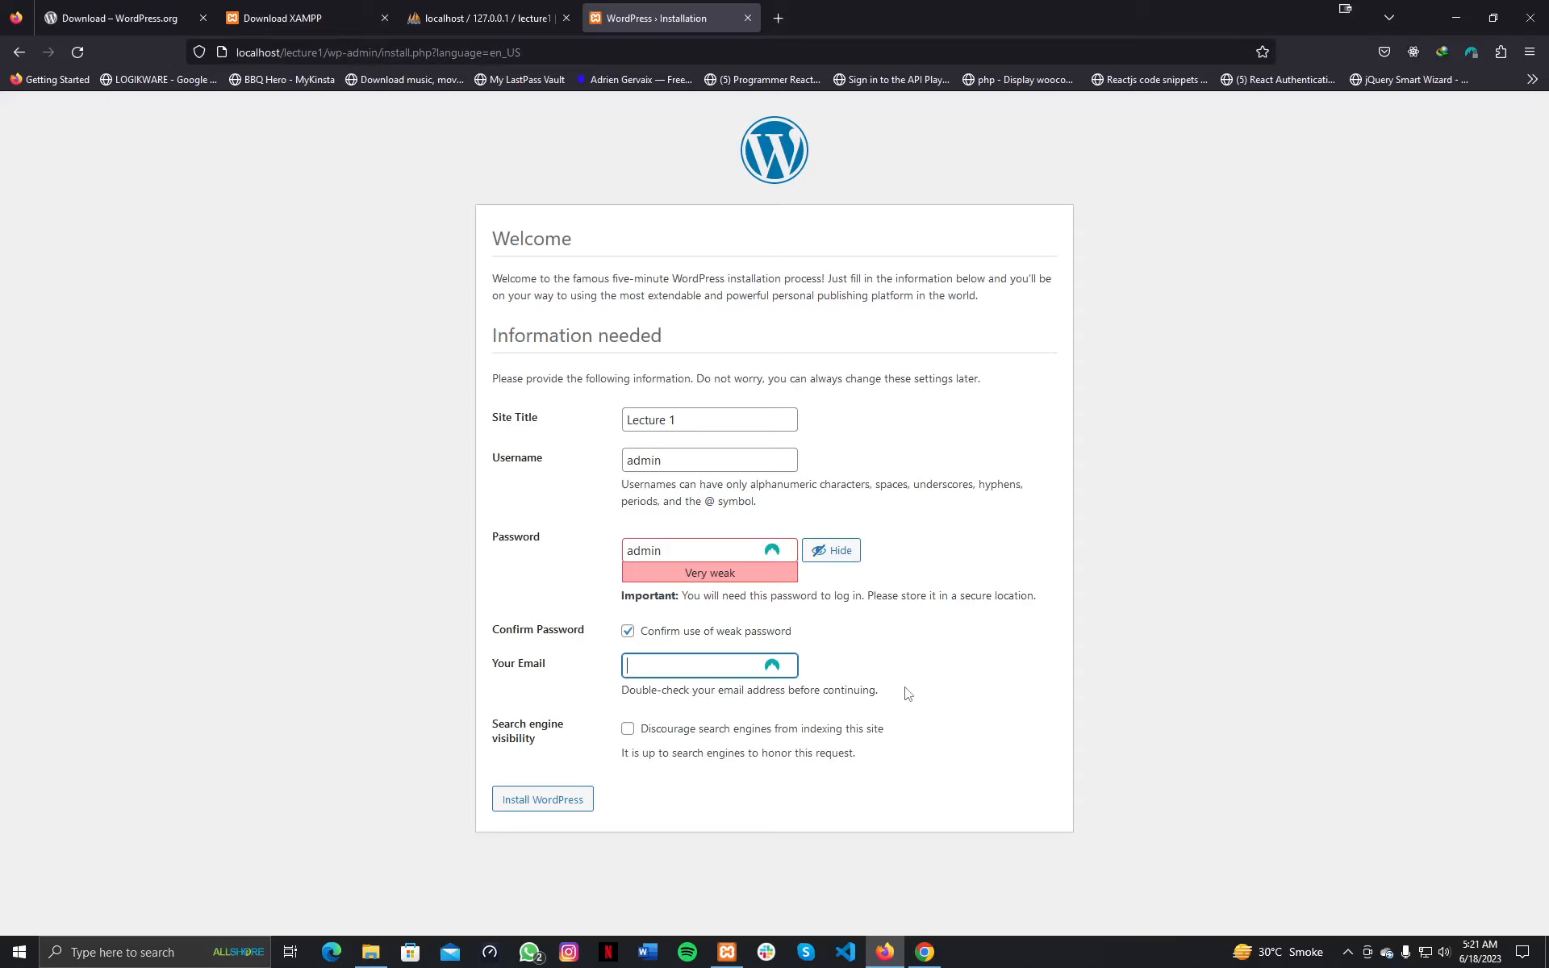
{"action": "type", "text": "admin@"}
{"action": "key", "text": "Down"}
{"action": "key", "text": "Return"}
{"action": "left_click_drag", "start_coordinate": [672, 666], "coordinate": [732, 666]}
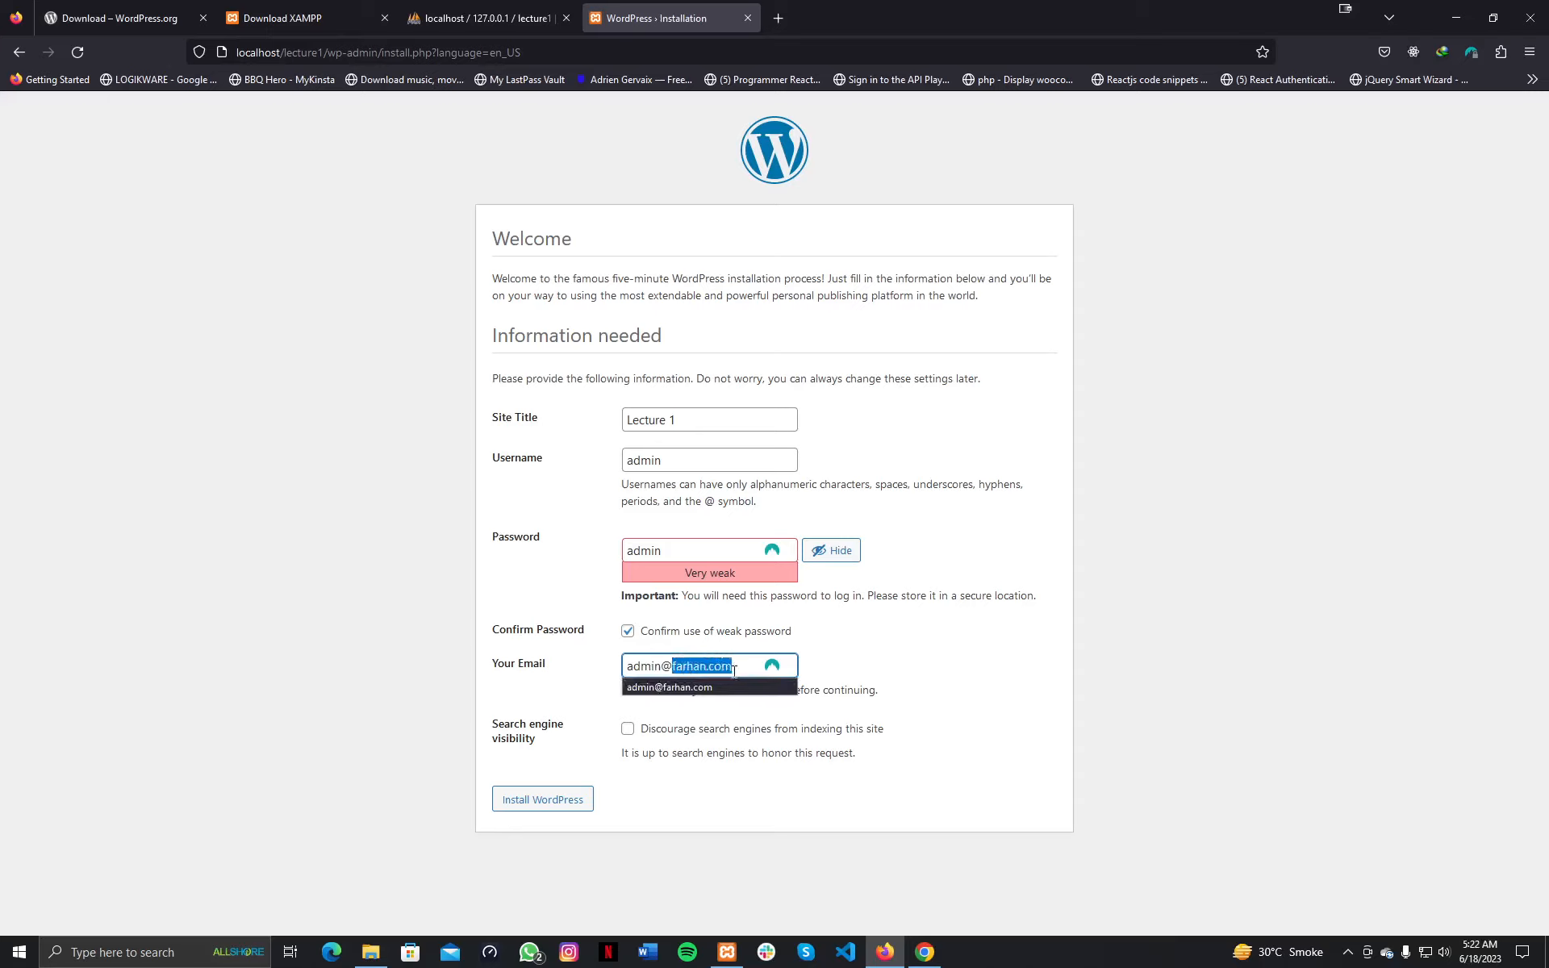
{"action": "double_click", "coordinate": [643, 666]}
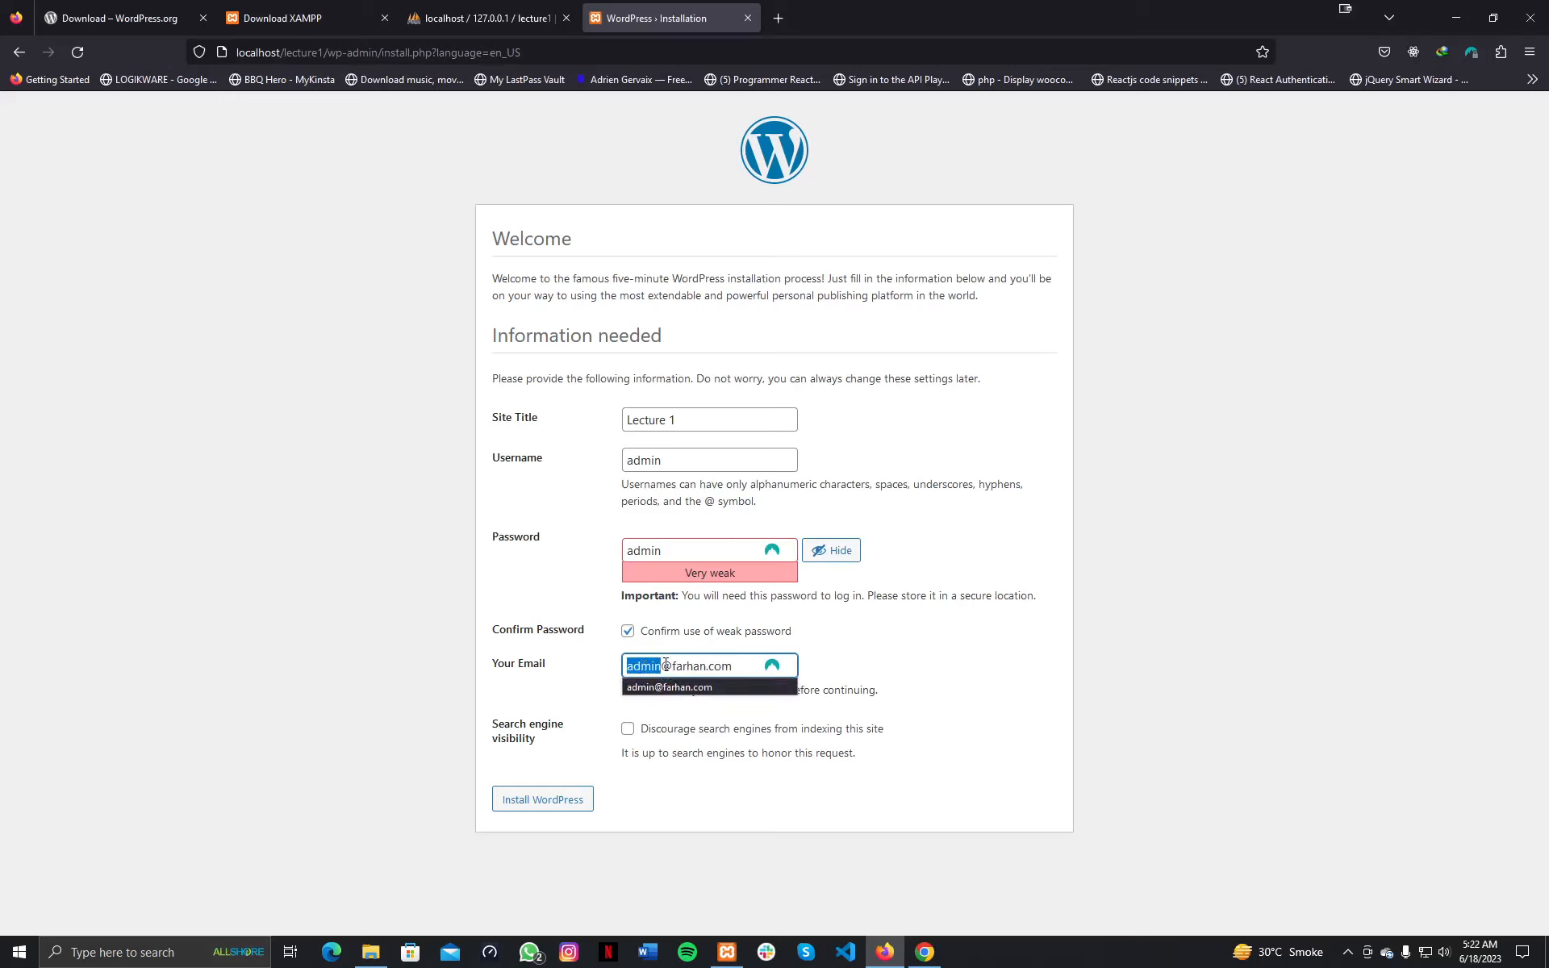
{"action": "left_click", "coordinate": [893, 684]}
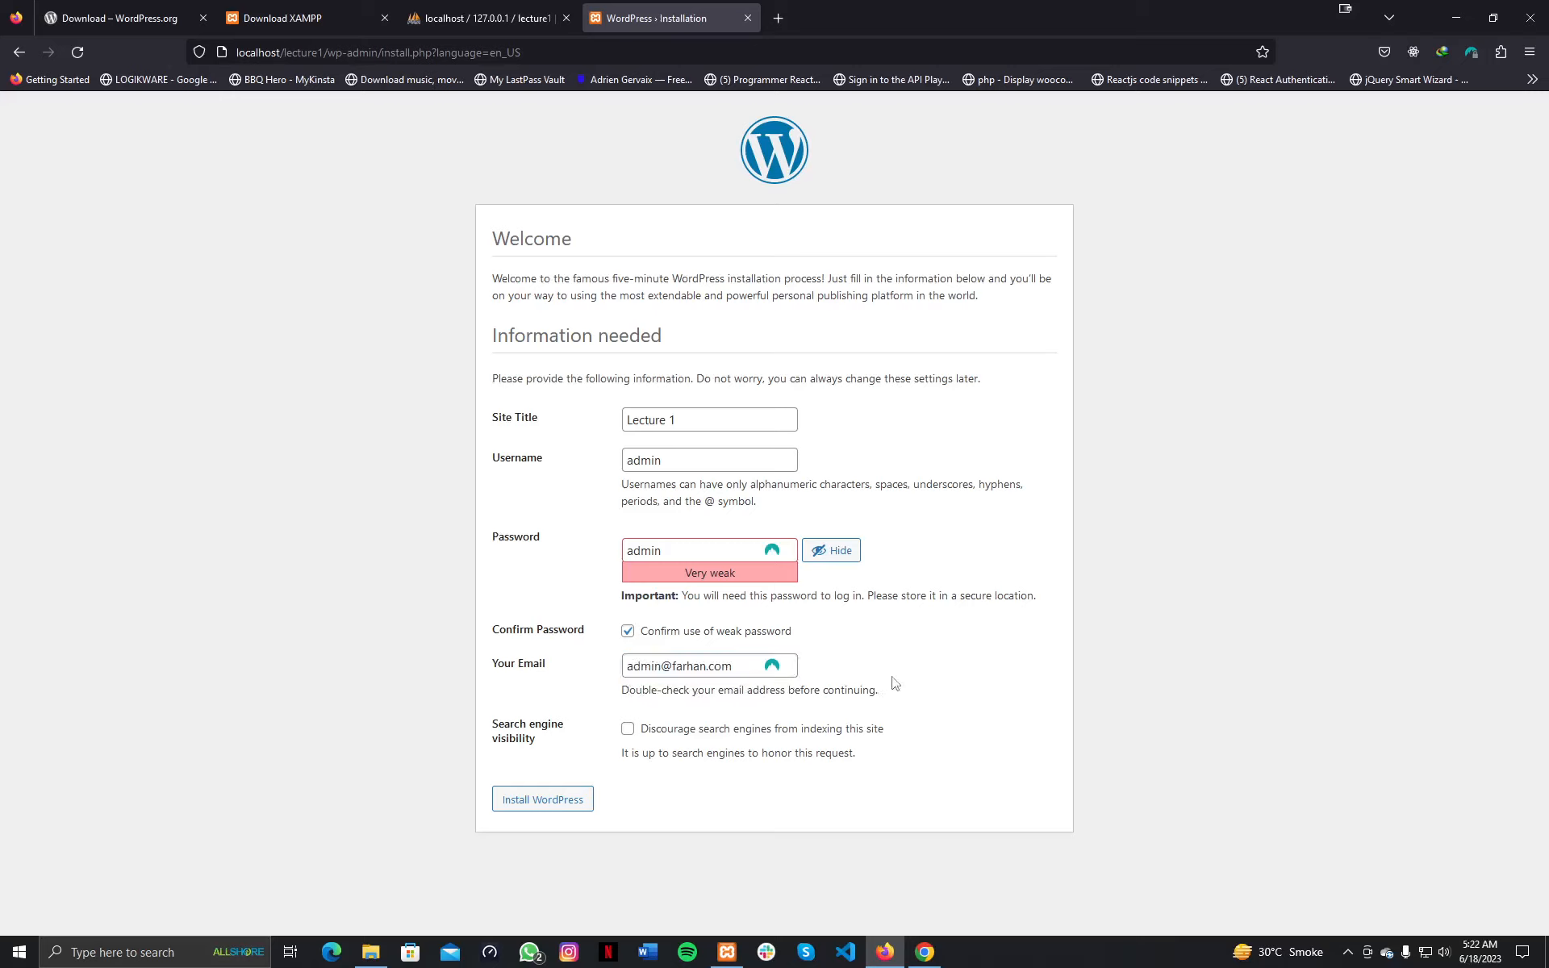
Install WordPress and go to the login page from the success screen.
{"action": "left_click", "coordinate": [578, 805]}
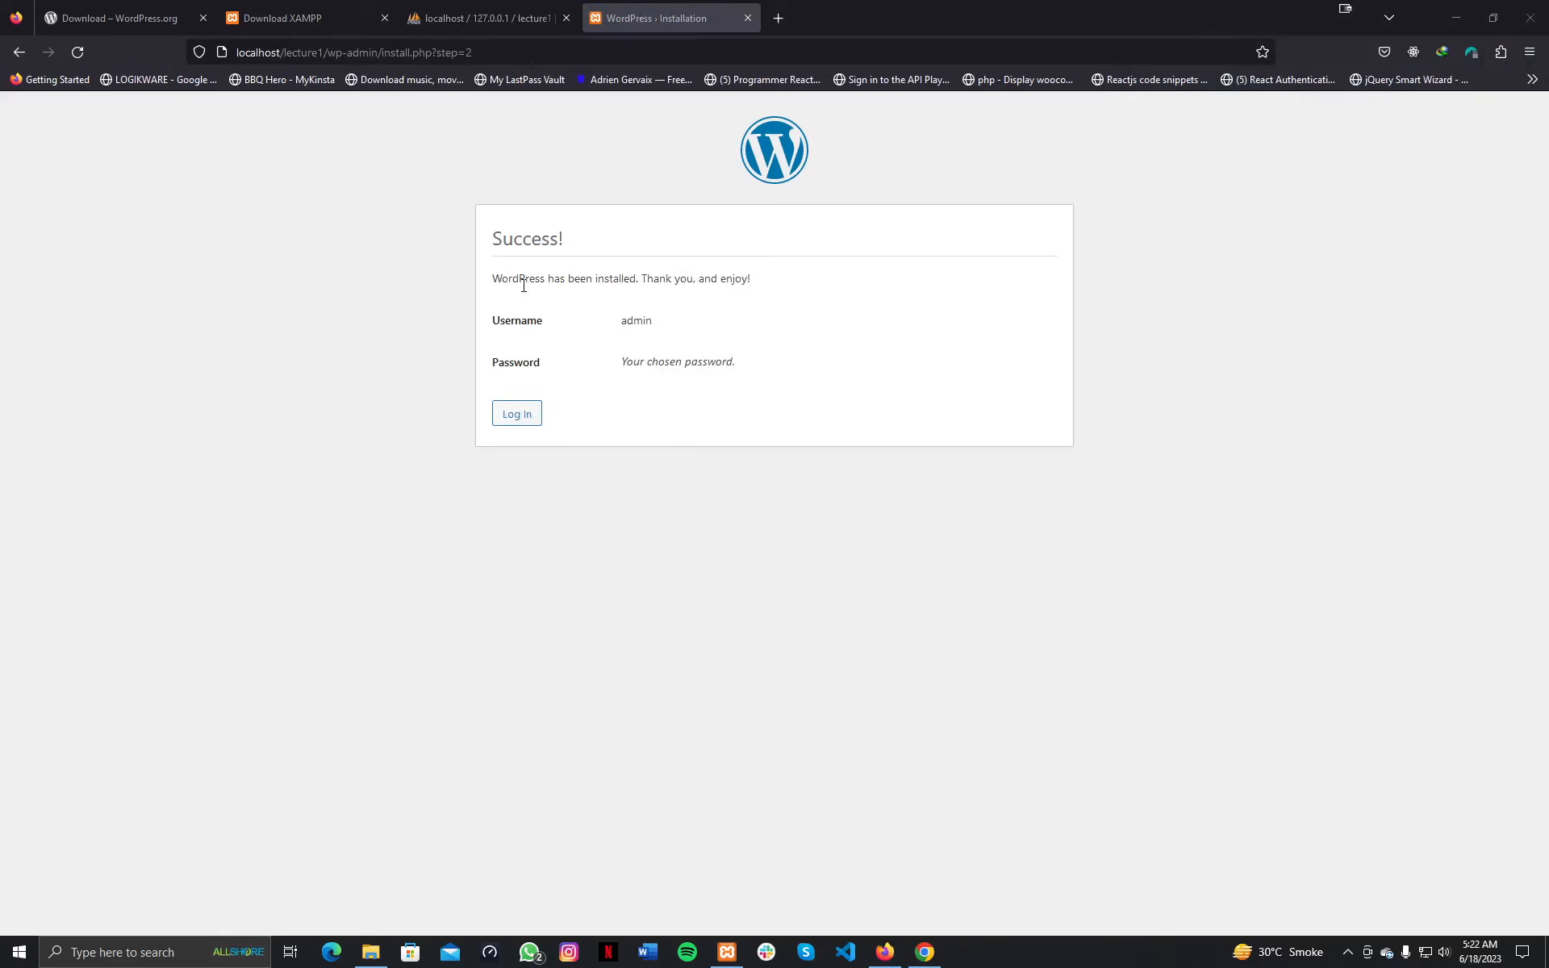
{"action": "left_click_drag", "start_coordinate": [519, 278], "coordinate": [743, 280]}
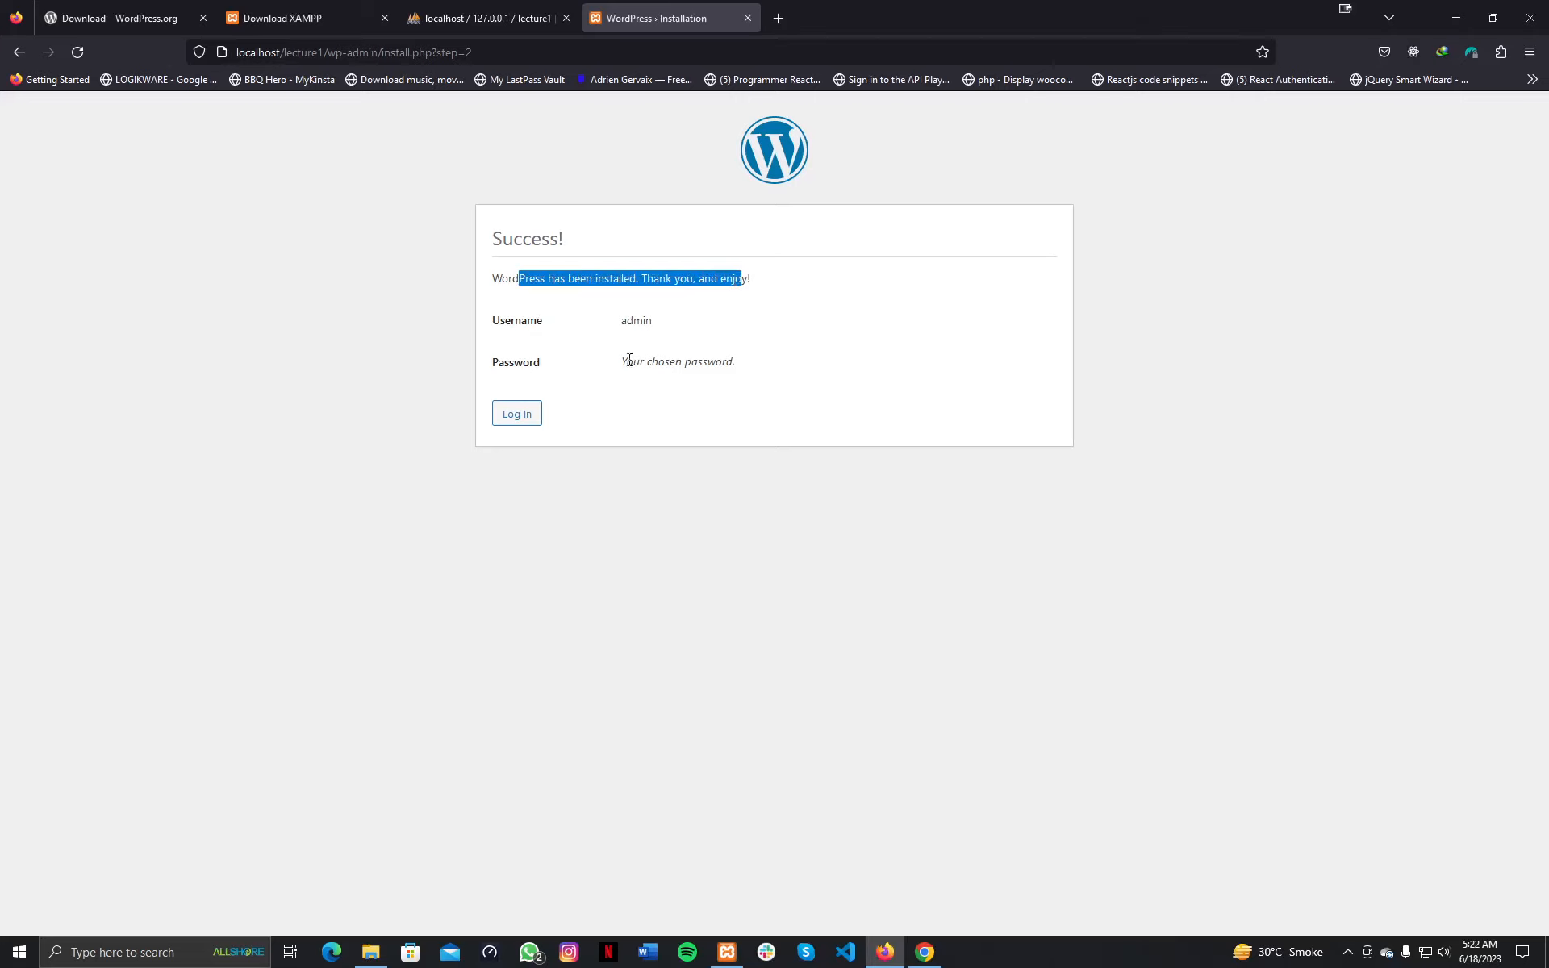
{"action": "left_click", "coordinate": [525, 416]}
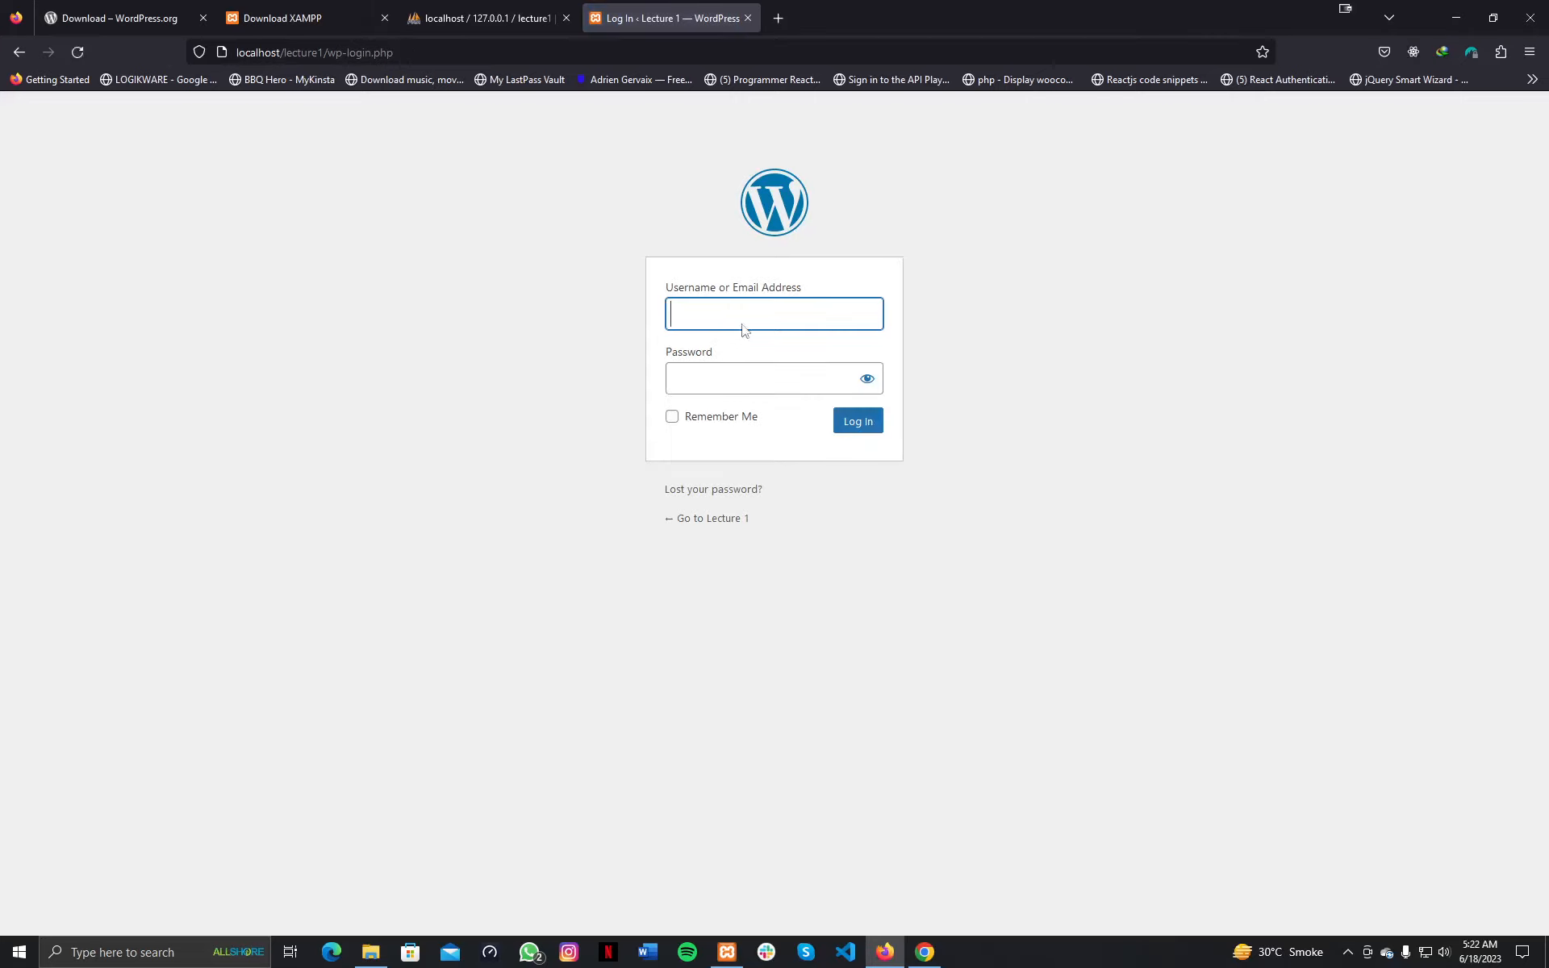
Log in as admin with the new password to reach the dashboard.
{"action": "type", "text": "admin"}
{"action": "key", "text": "Tab"}
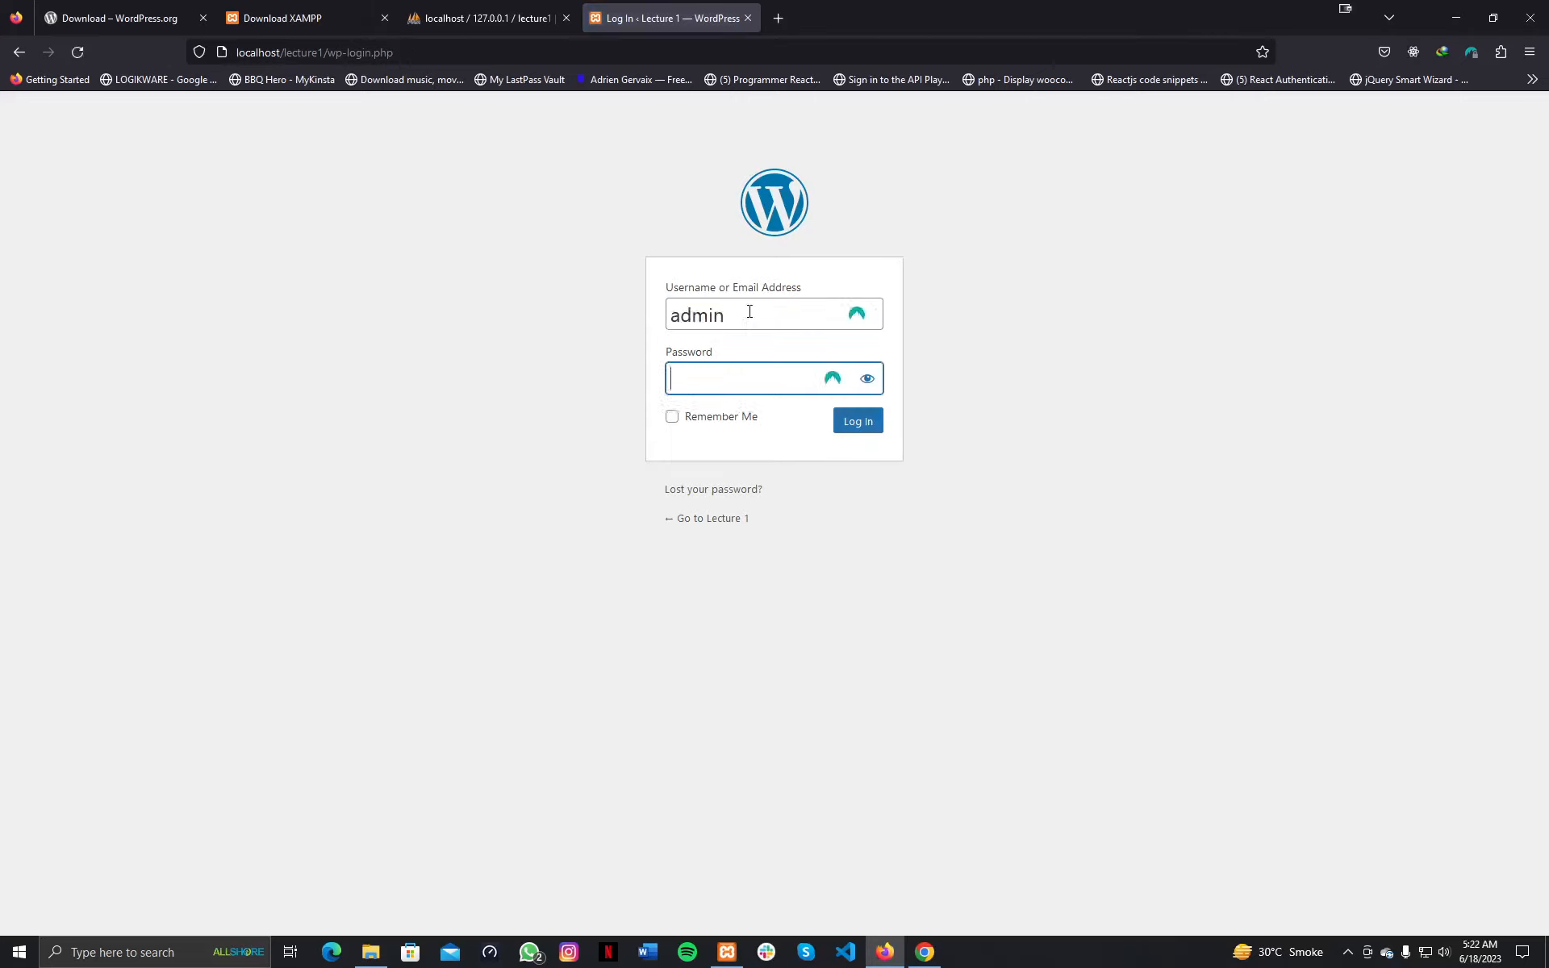
{"action": "type", "text": "admin"}
{"action": "left_click", "coordinate": [867, 378]}
{"action": "left_click", "coordinate": [870, 430]}
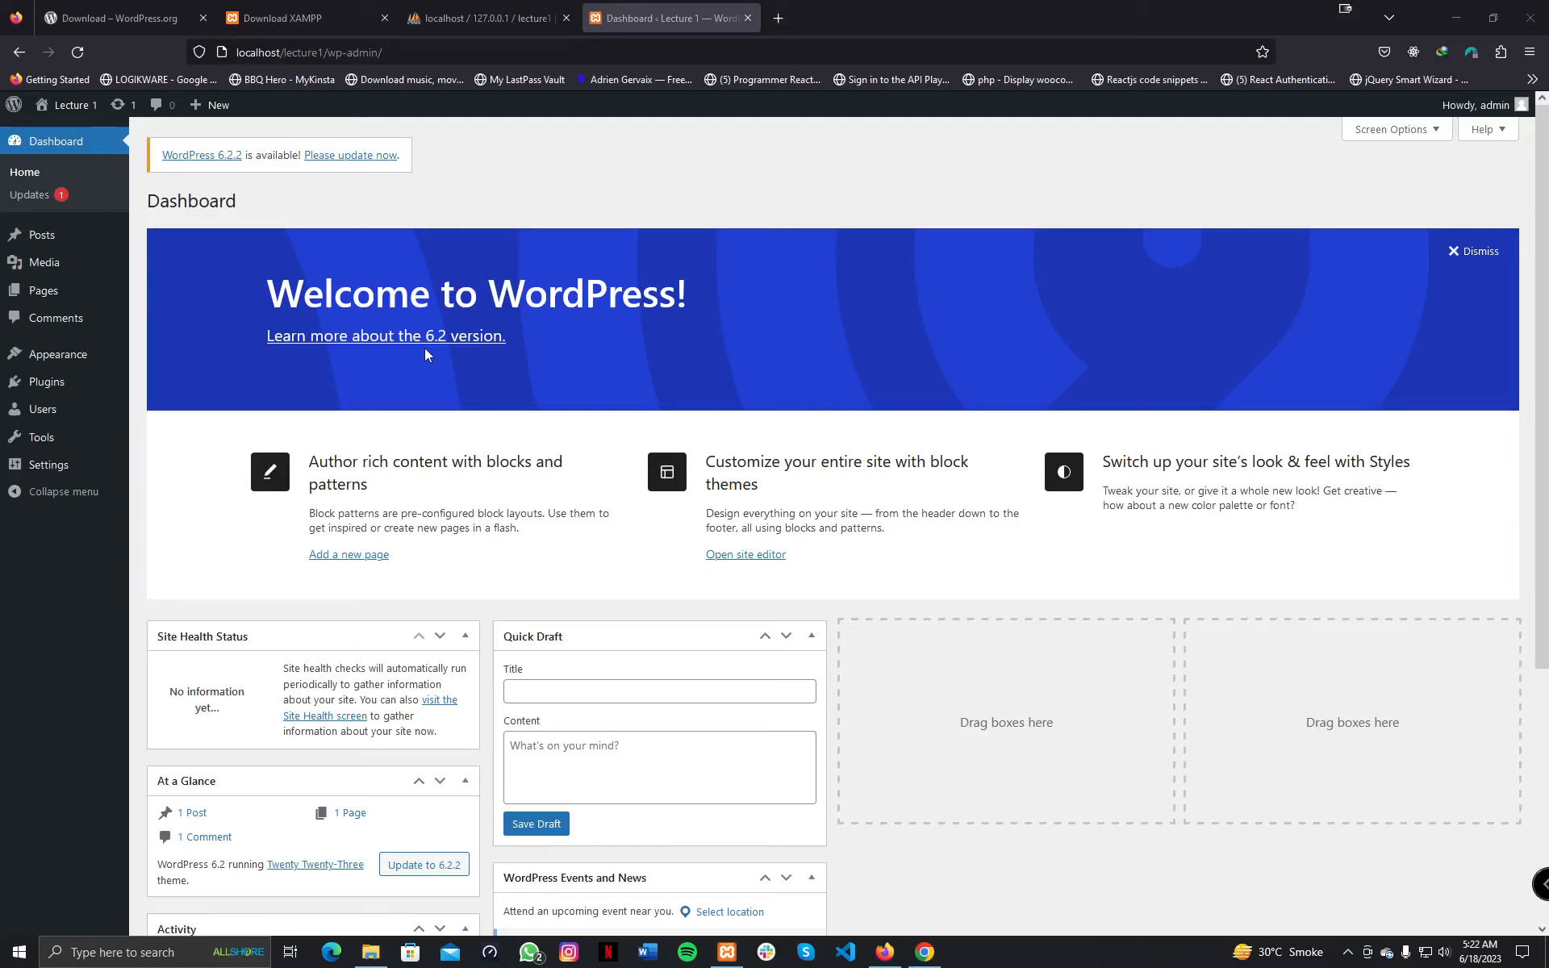
View the Themes page, then the Plugins list showing Akismet Anti-Spam and Hello Dolly.
{"action": "mouse_move", "coordinate": [48, 360]}
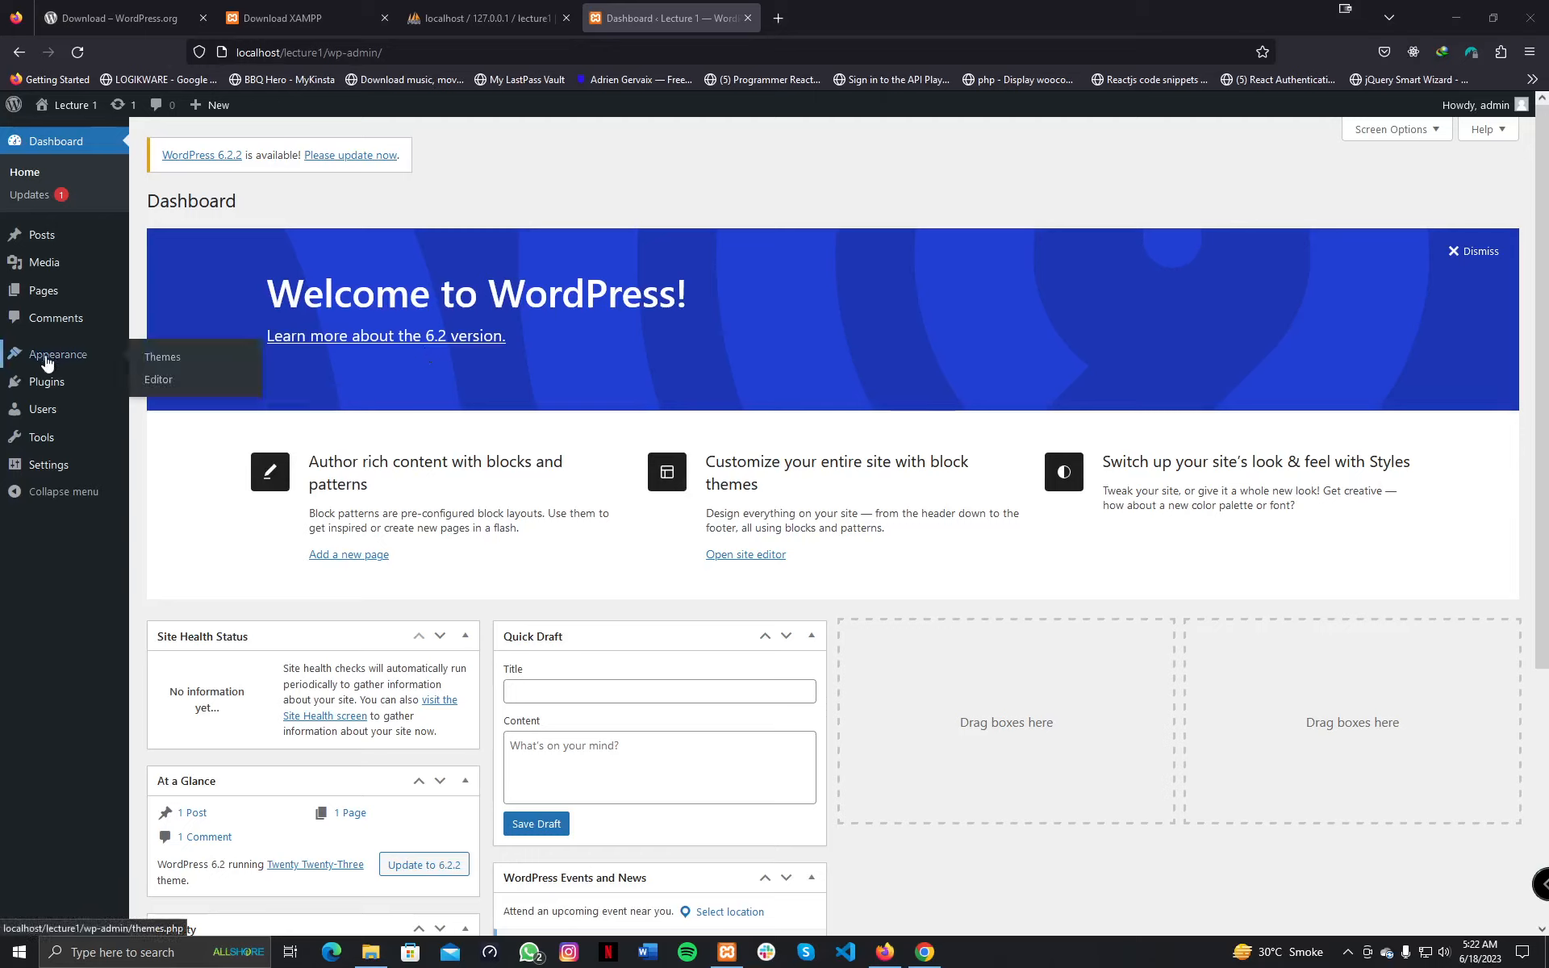
{"action": "left_click", "coordinate": [153, 364]}
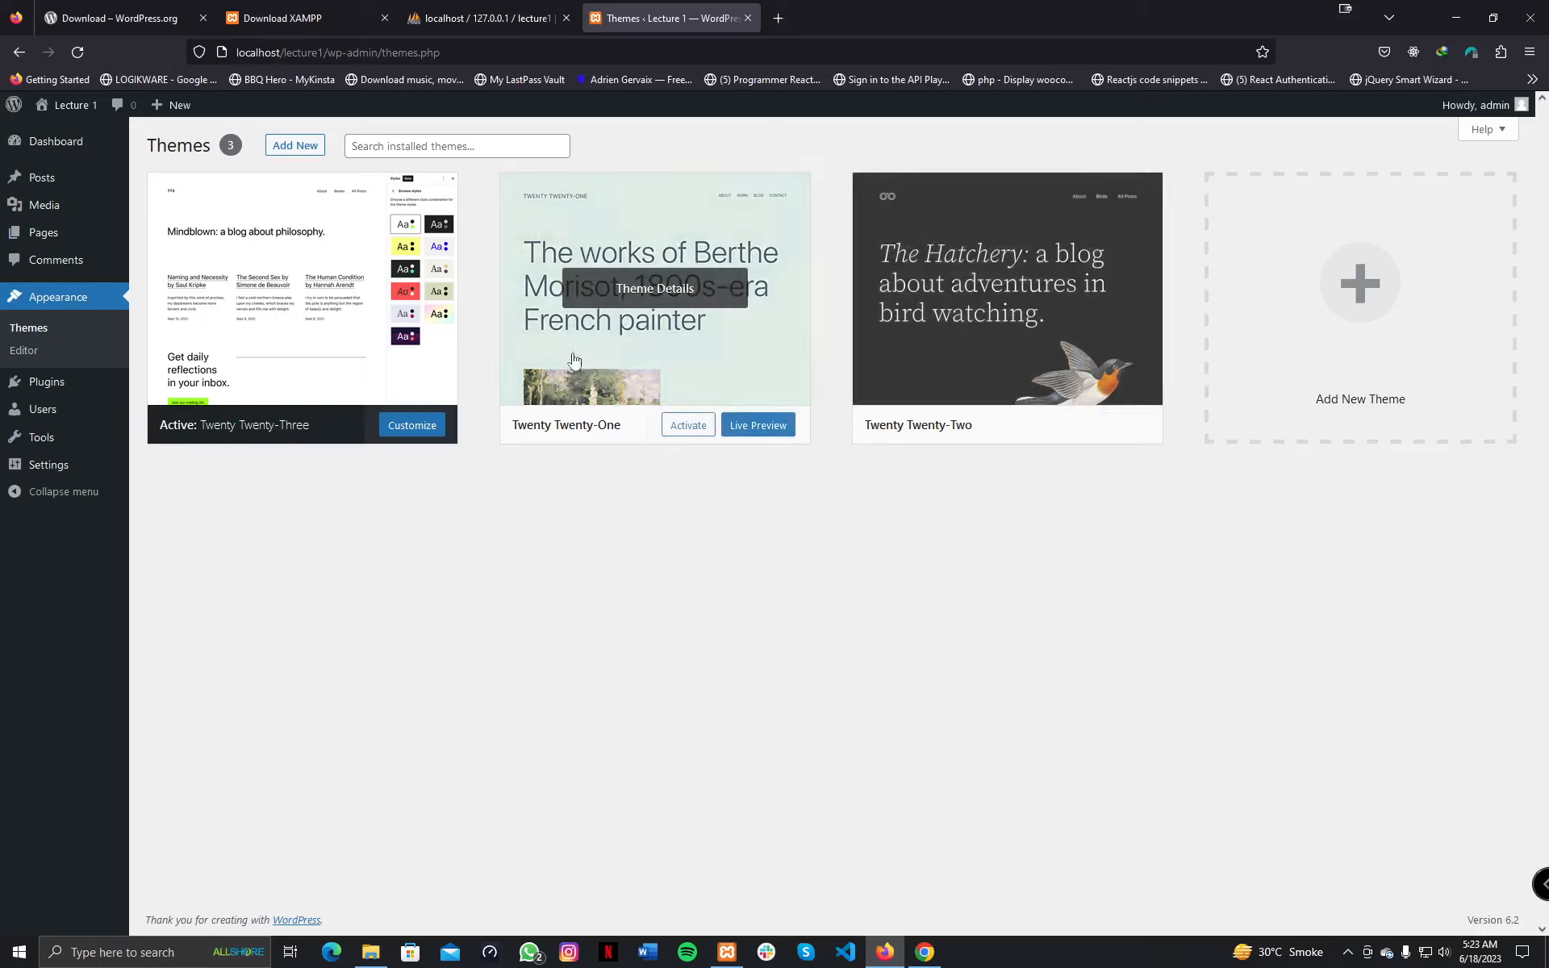
{"action": "mouse_move", "coordinate": [59, 387]}
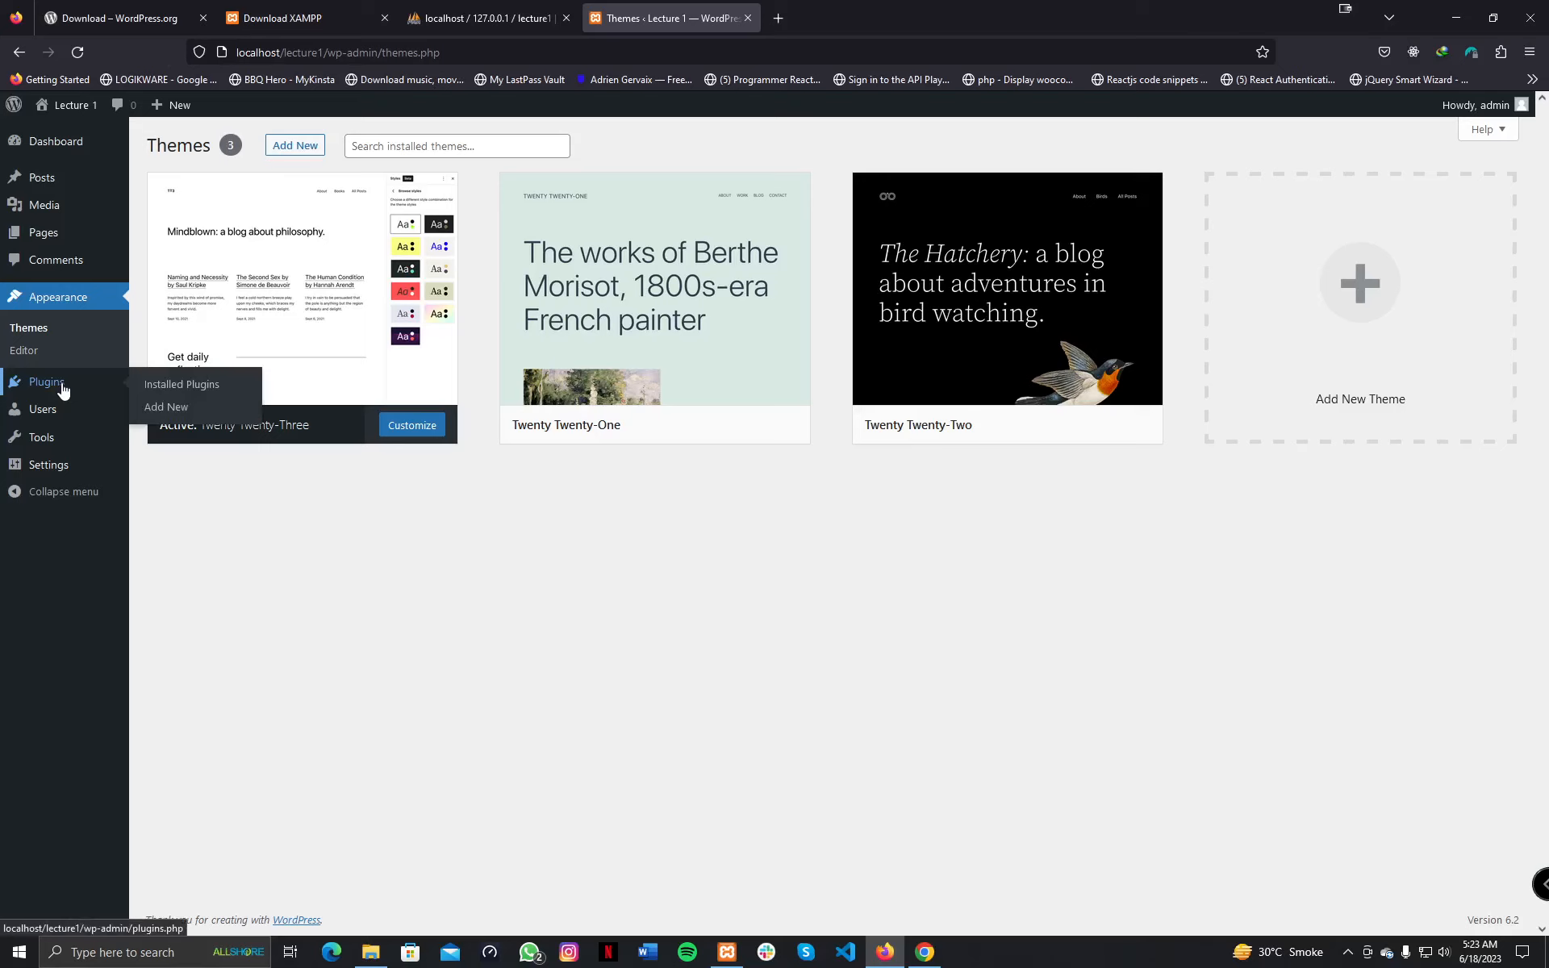
{"action": "left_click", "coordinate": [63, 390]}
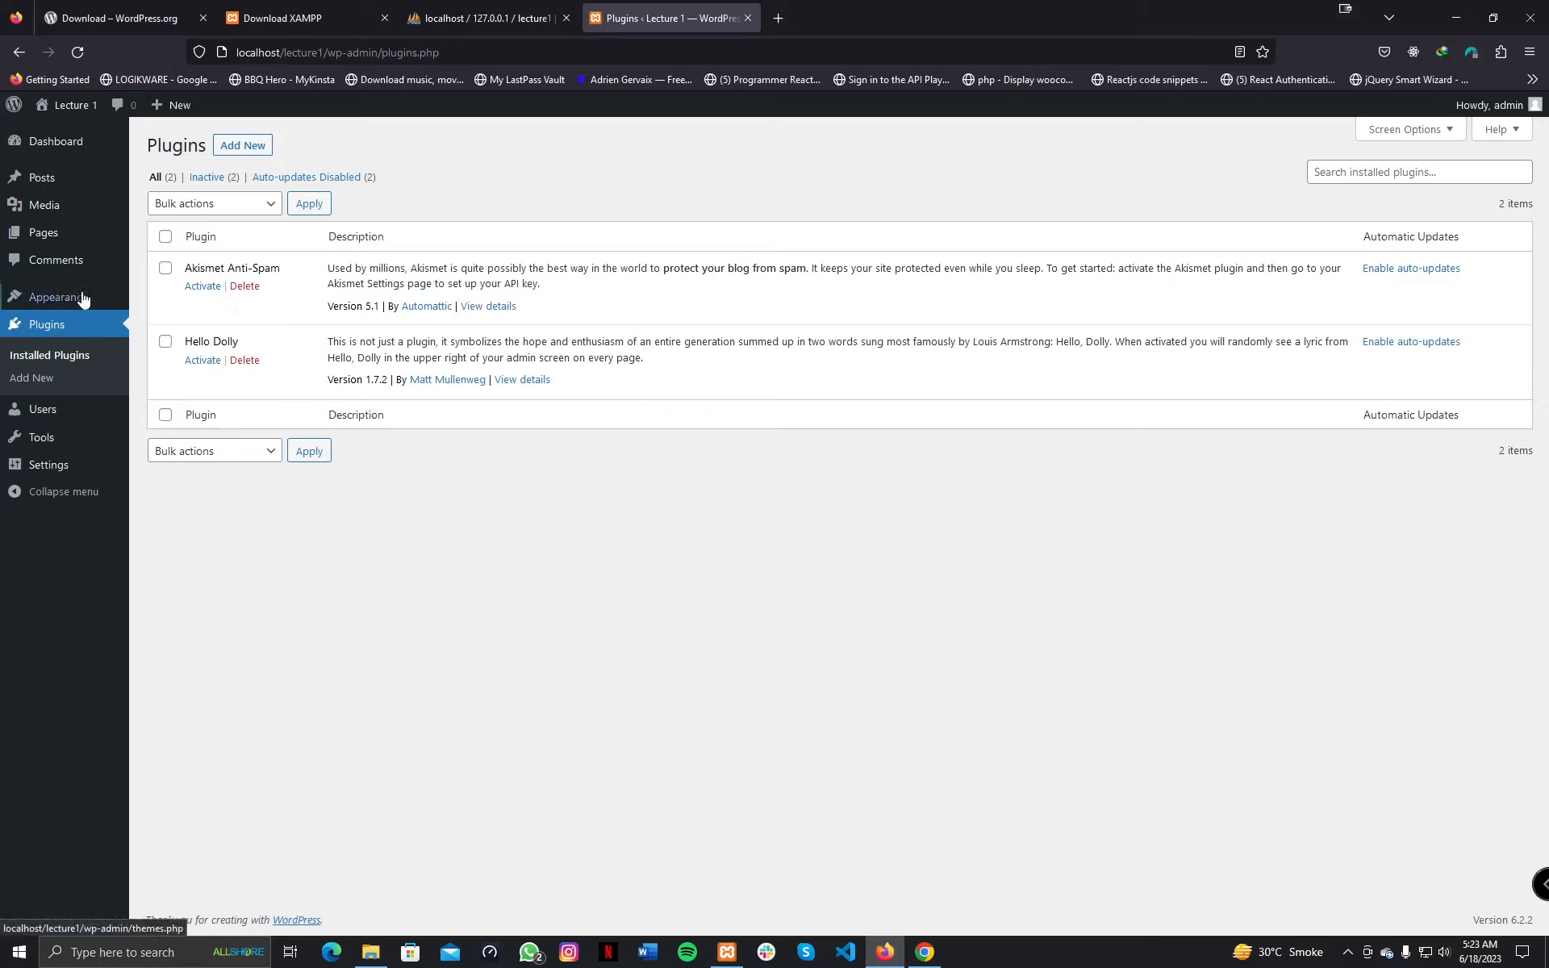
{"action": "mouse_move", "coordinate": [78, 302]}
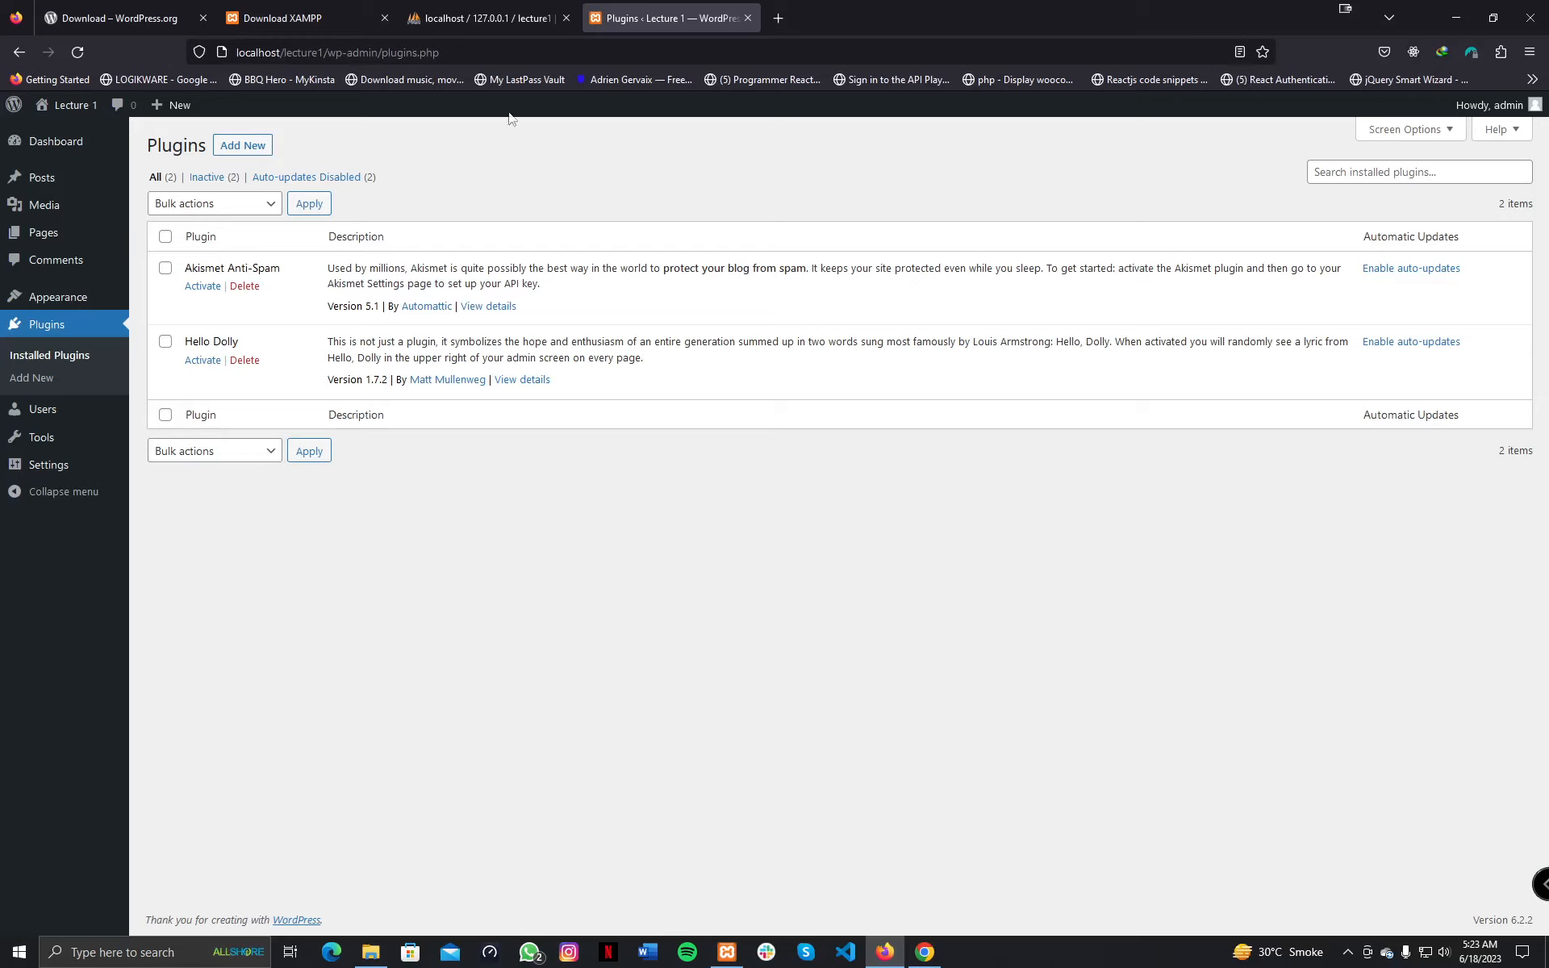
Check lecture1's 12 wp_ tables in phpMyAdmin, then open wp-config.php in Visual Studio Code.
{"action": "left_click", "coordinate": [511, 7]}
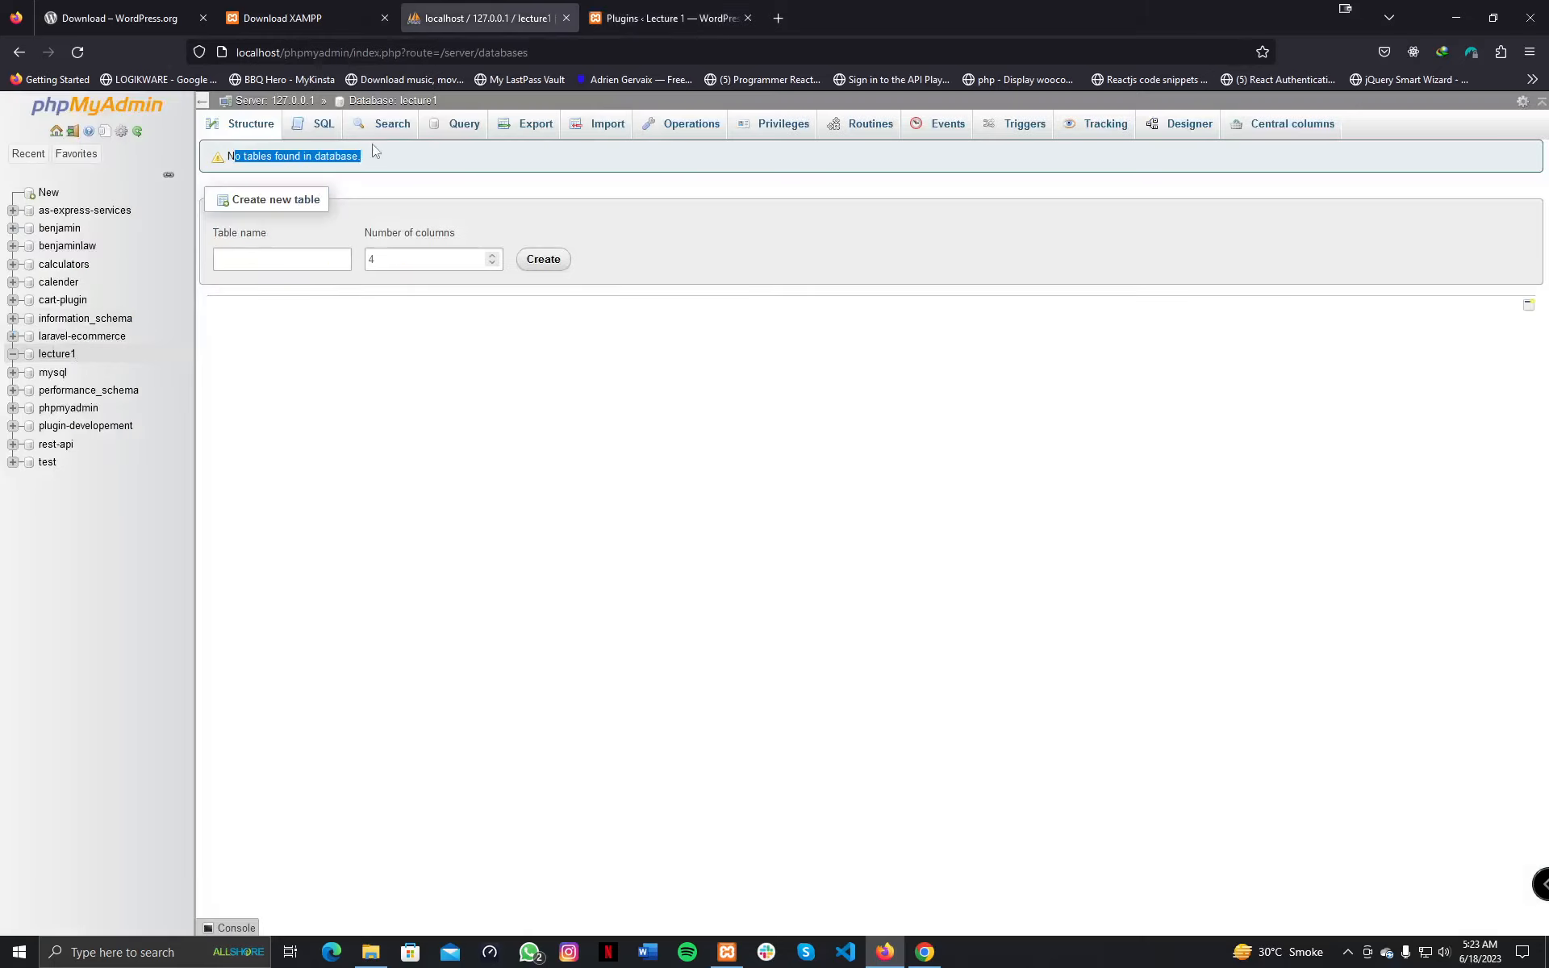
{"action": "left_click", "coordinate": [56, 355]}
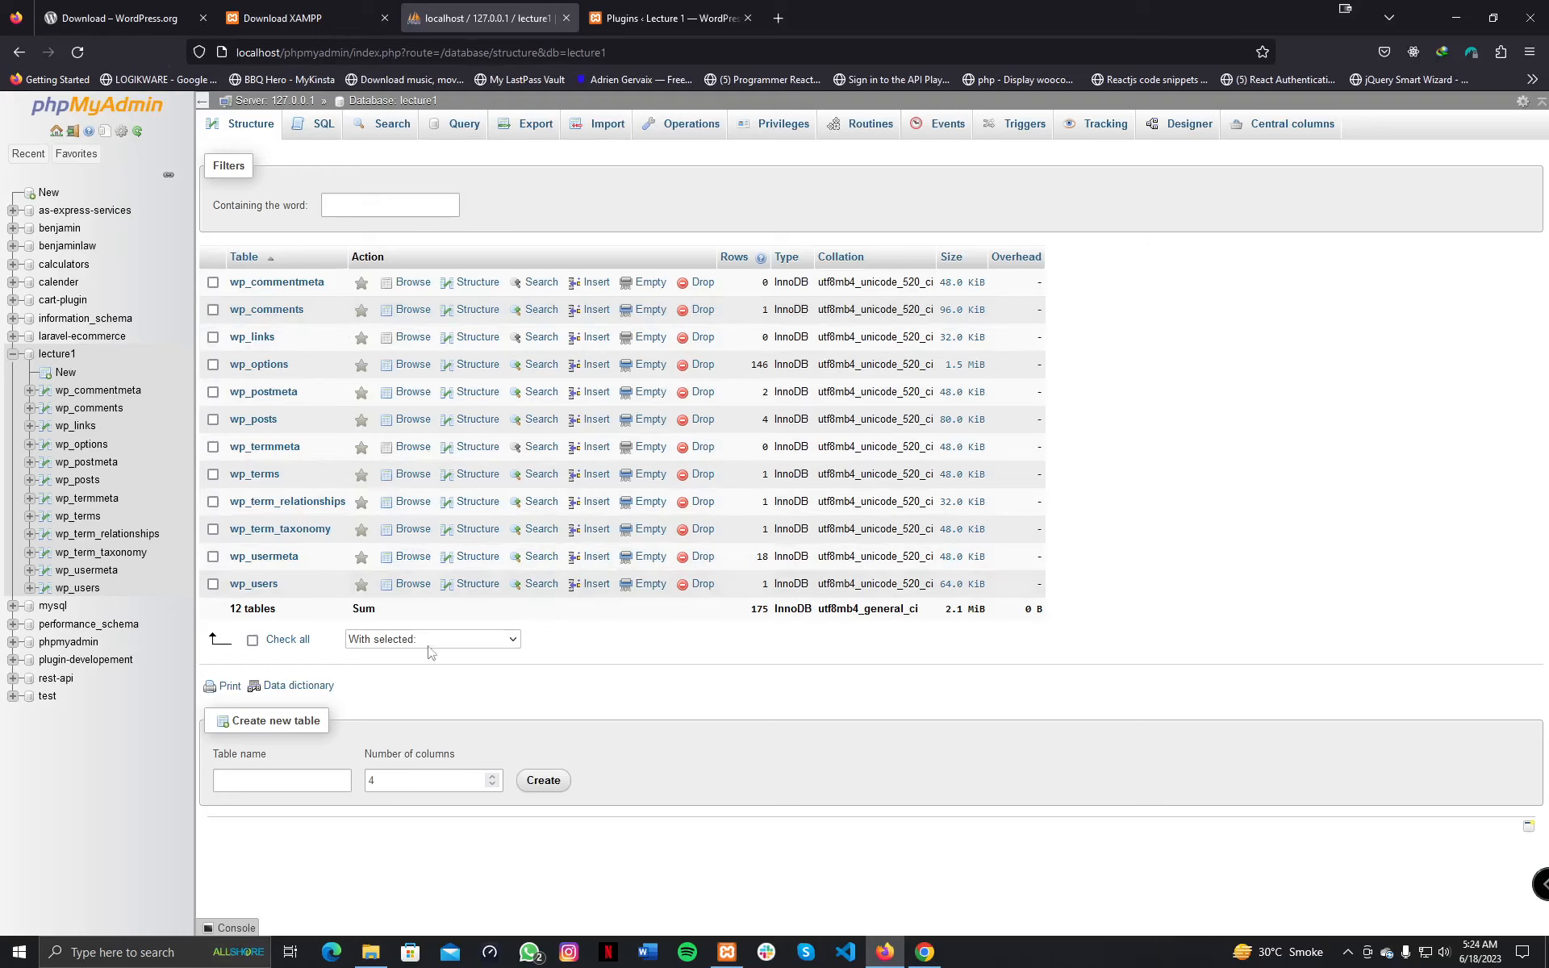
{"action": "left_click", "coordinate": [369, 958]}
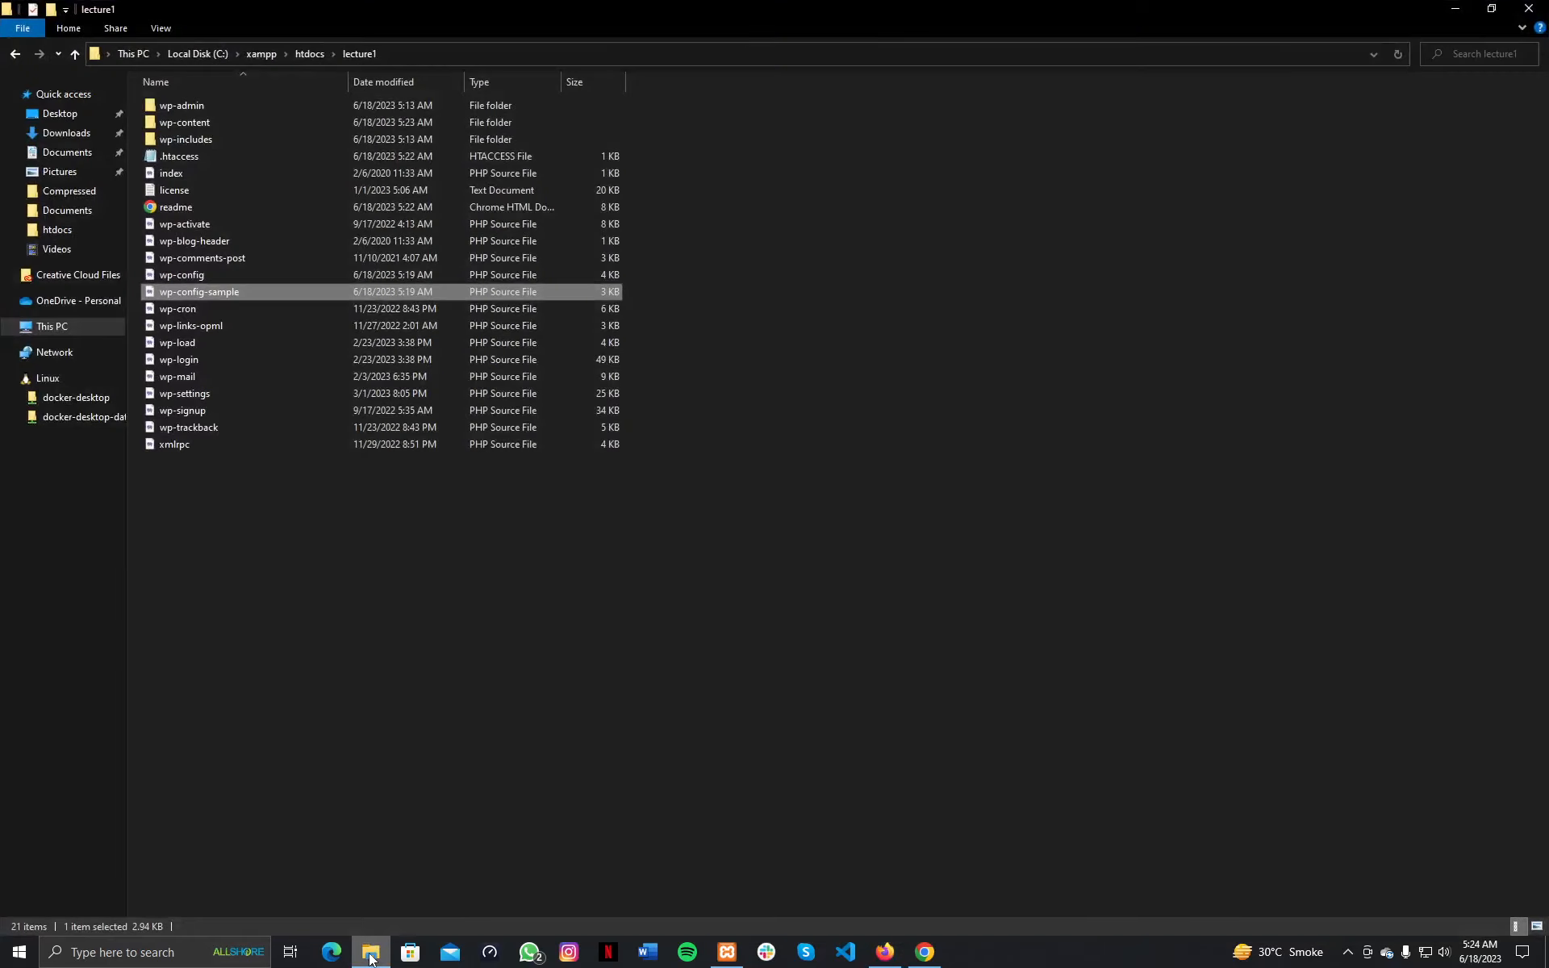
{"action": "left_click", "coordinate": [171, 278]}
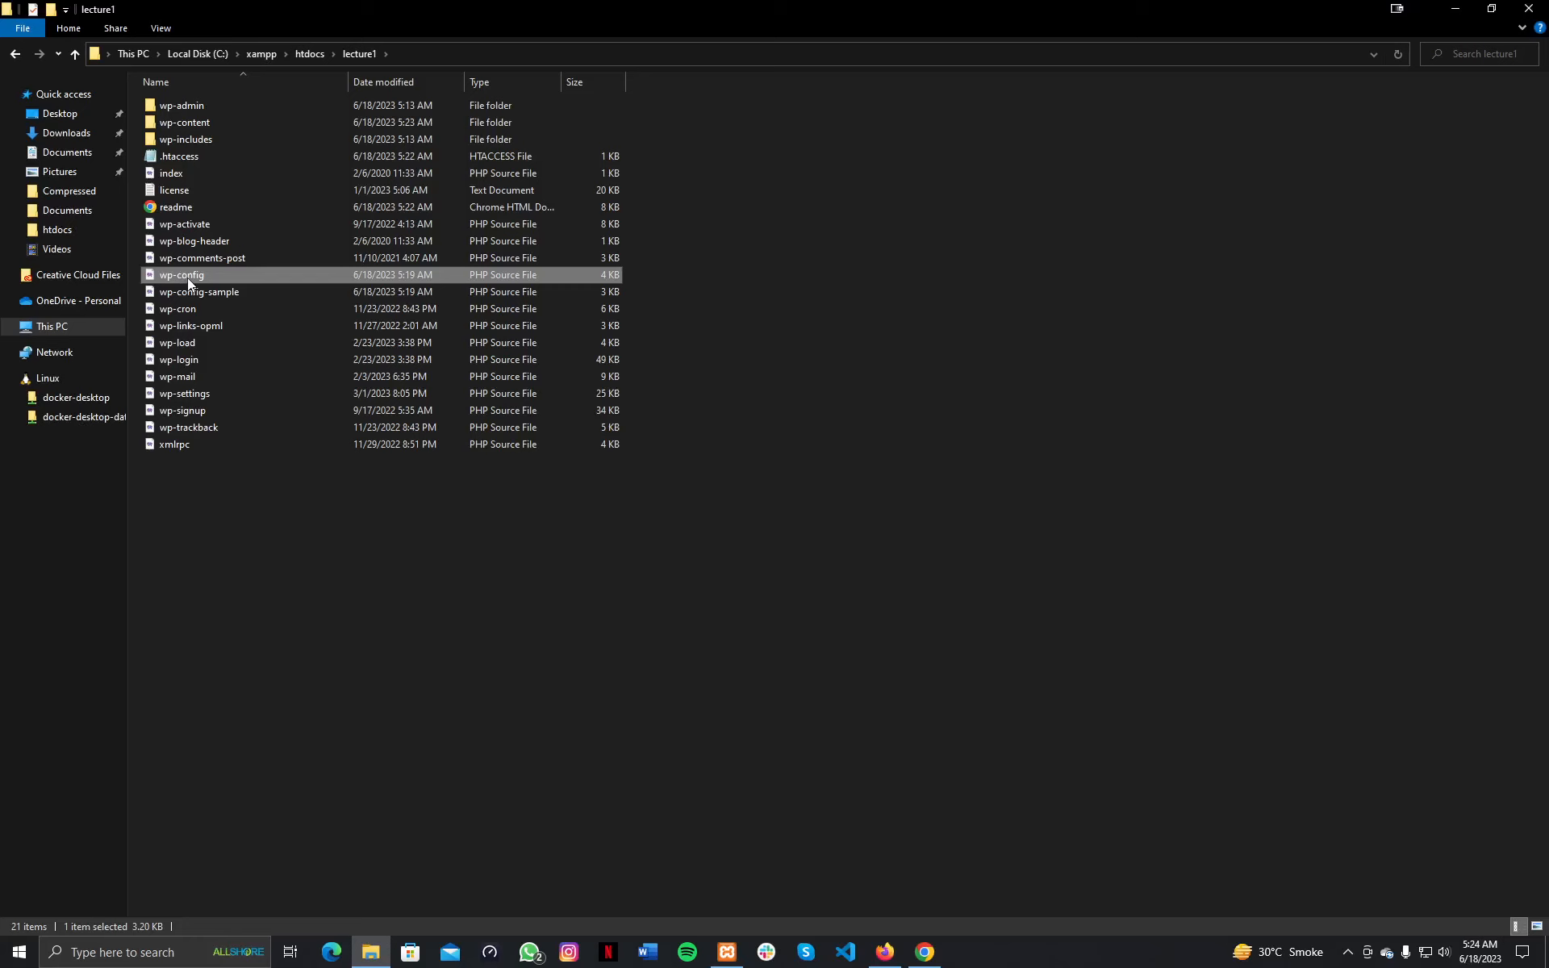
{"action": "double_click", "coordinate": [187, 277]}
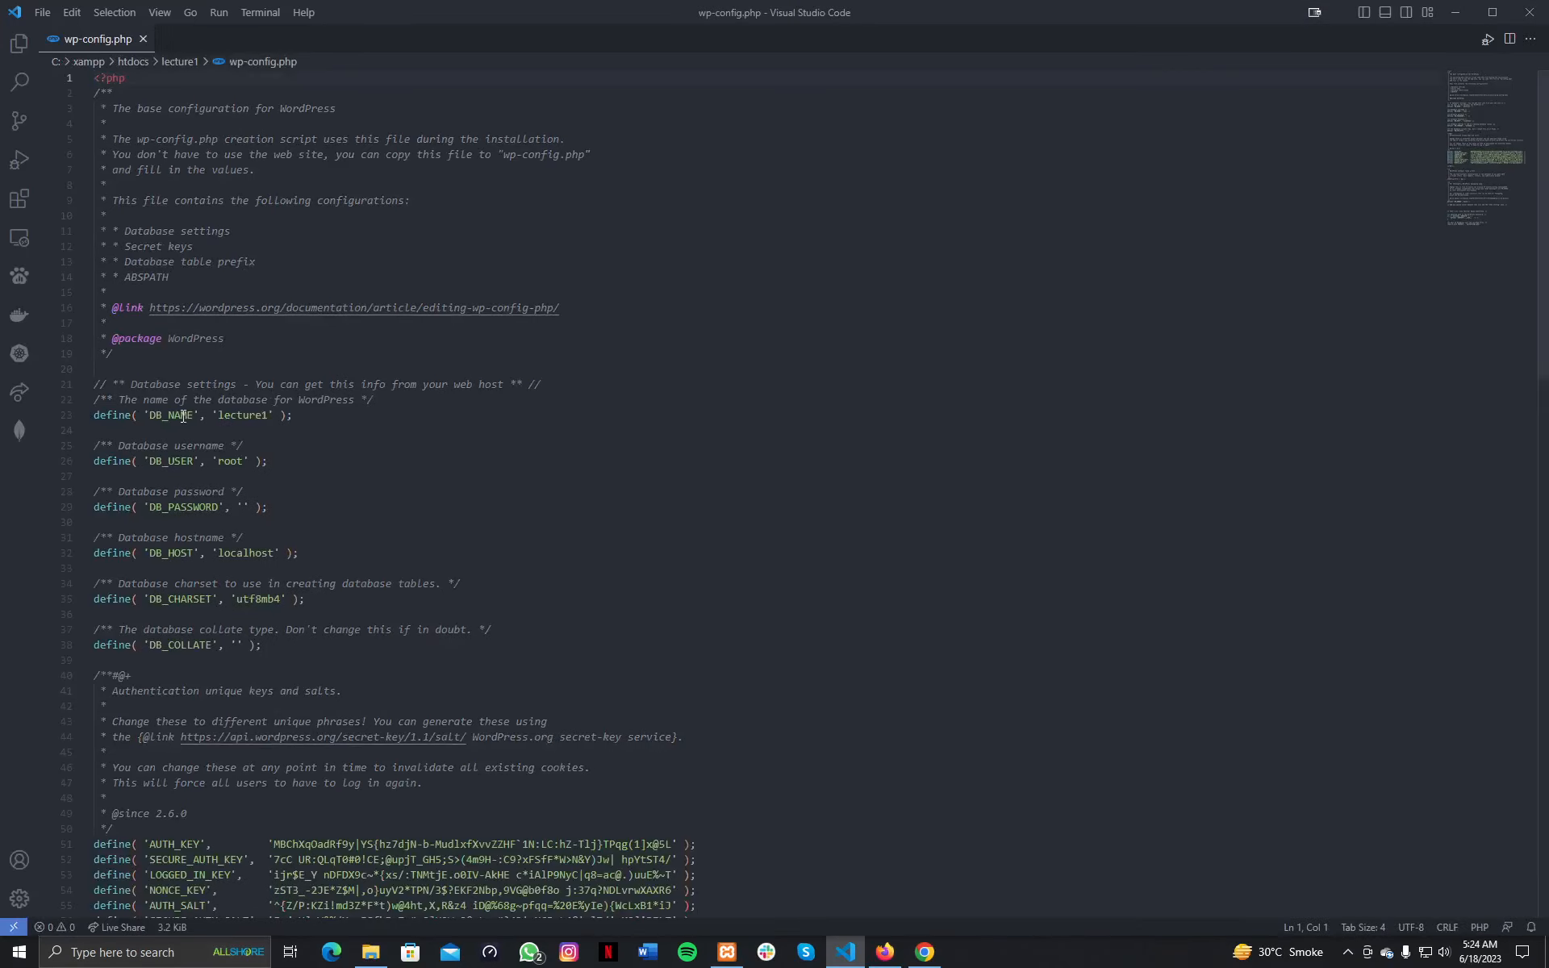
Highlight DB_NAME 'lecture1', DB_USER 'root' and the empty DB_PASSWORD, then close the editor.
{"action": "double_click", "coordinate": [236, 419]}
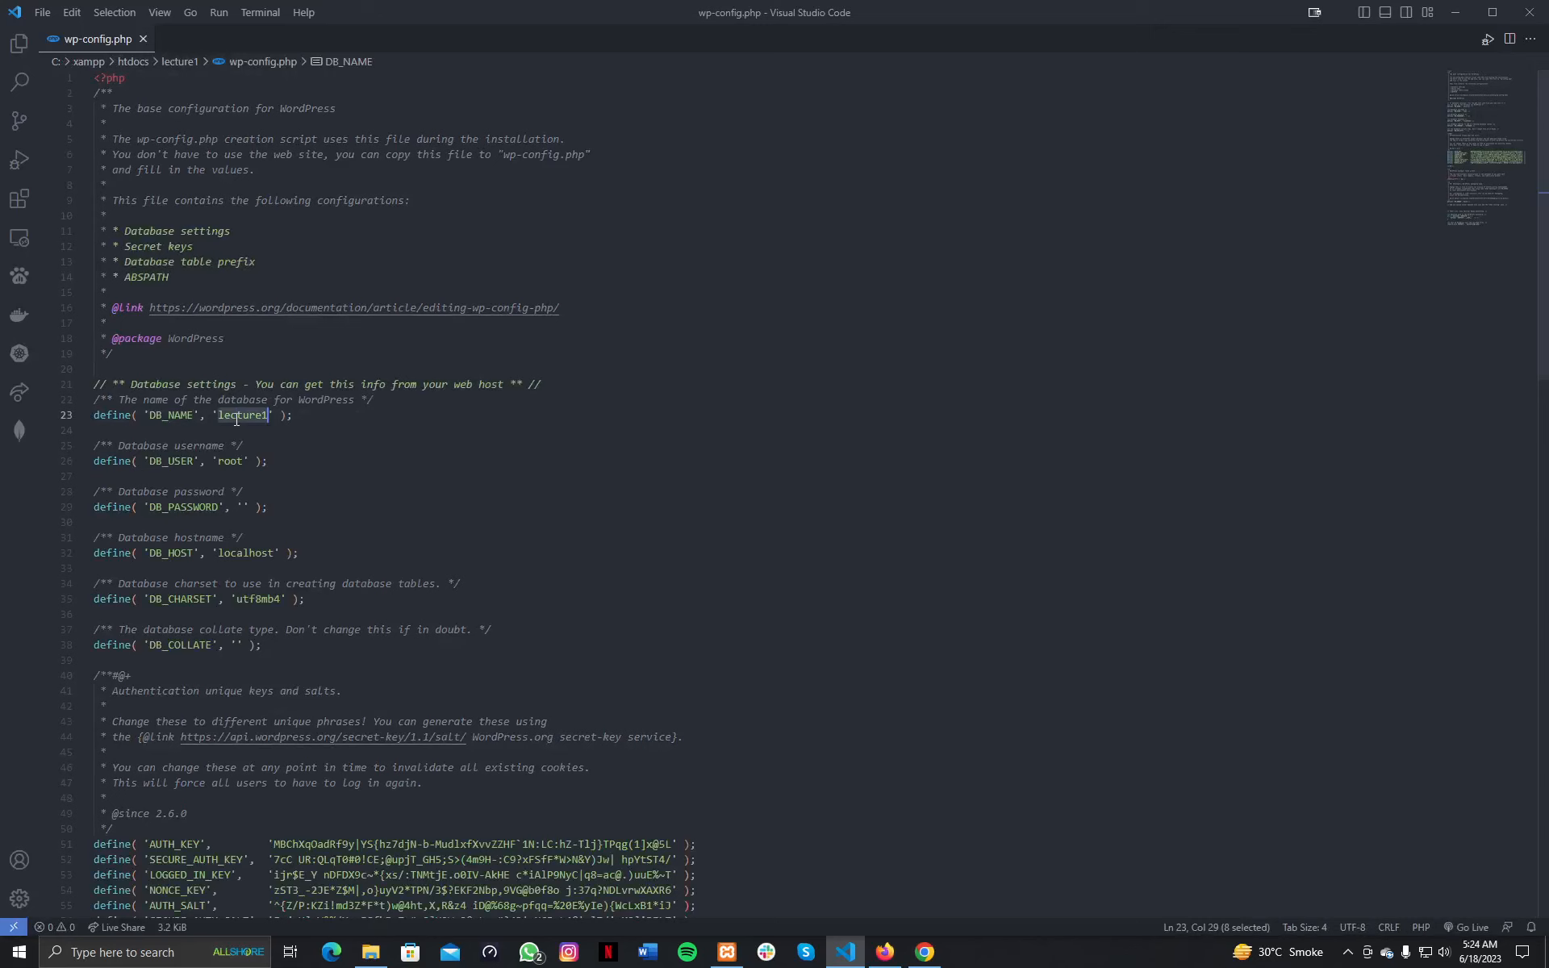
{"action": "double_click", "coordinate": [230, 461]}
{"action": "left_click", "coordinate": [242, 508]}
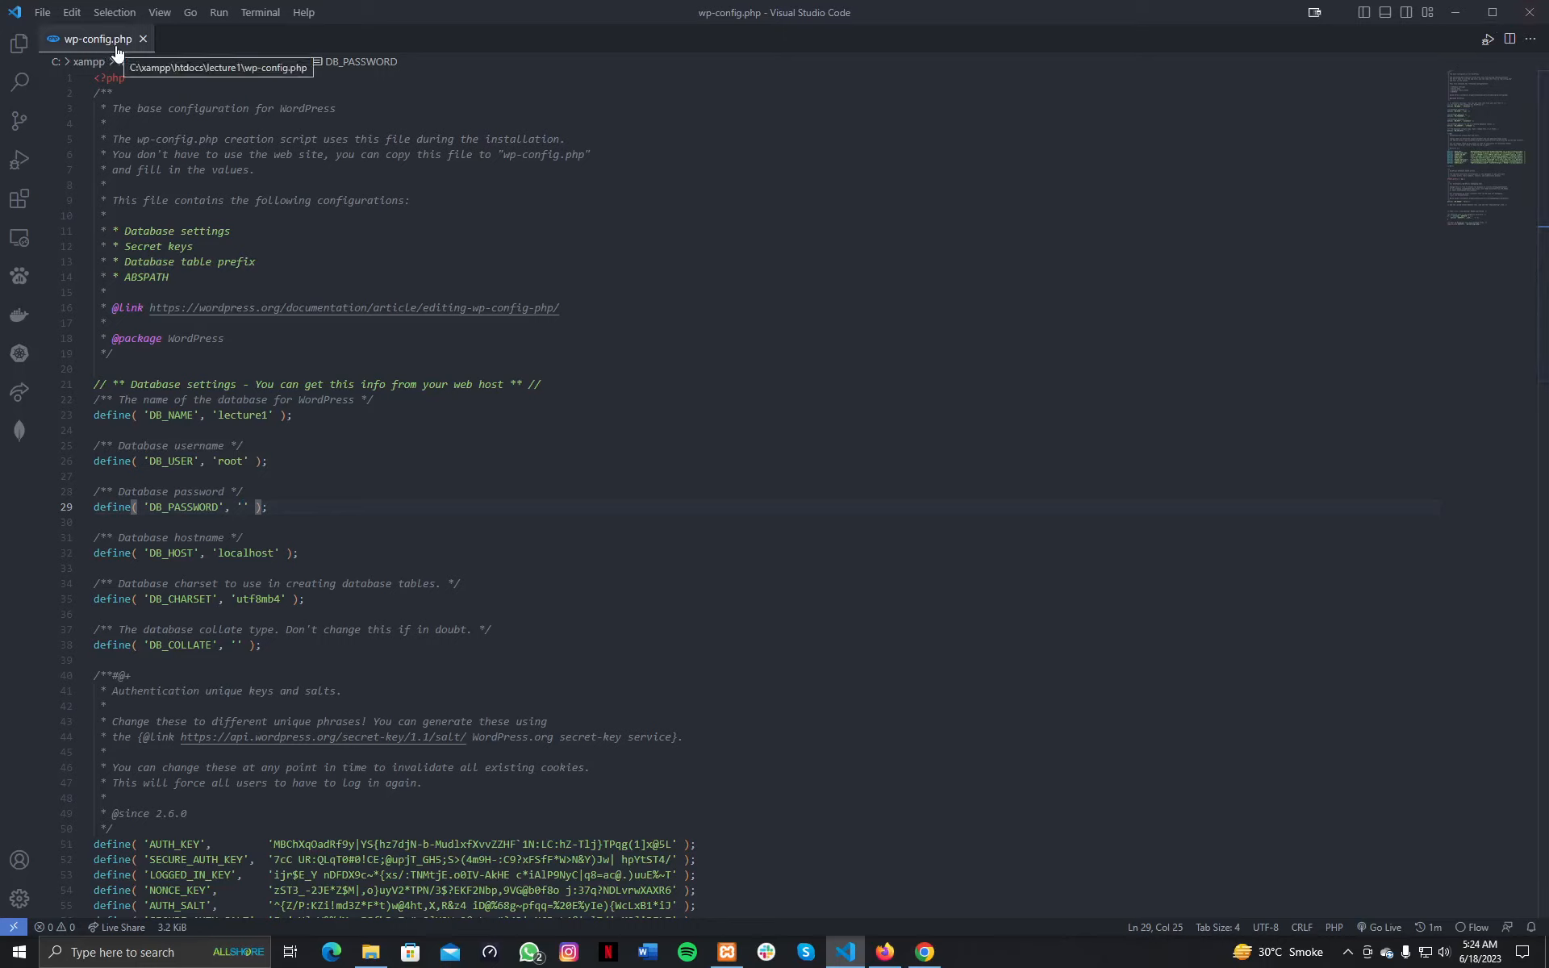
{"action": "left_click", "coordinate": [1529, 12]}
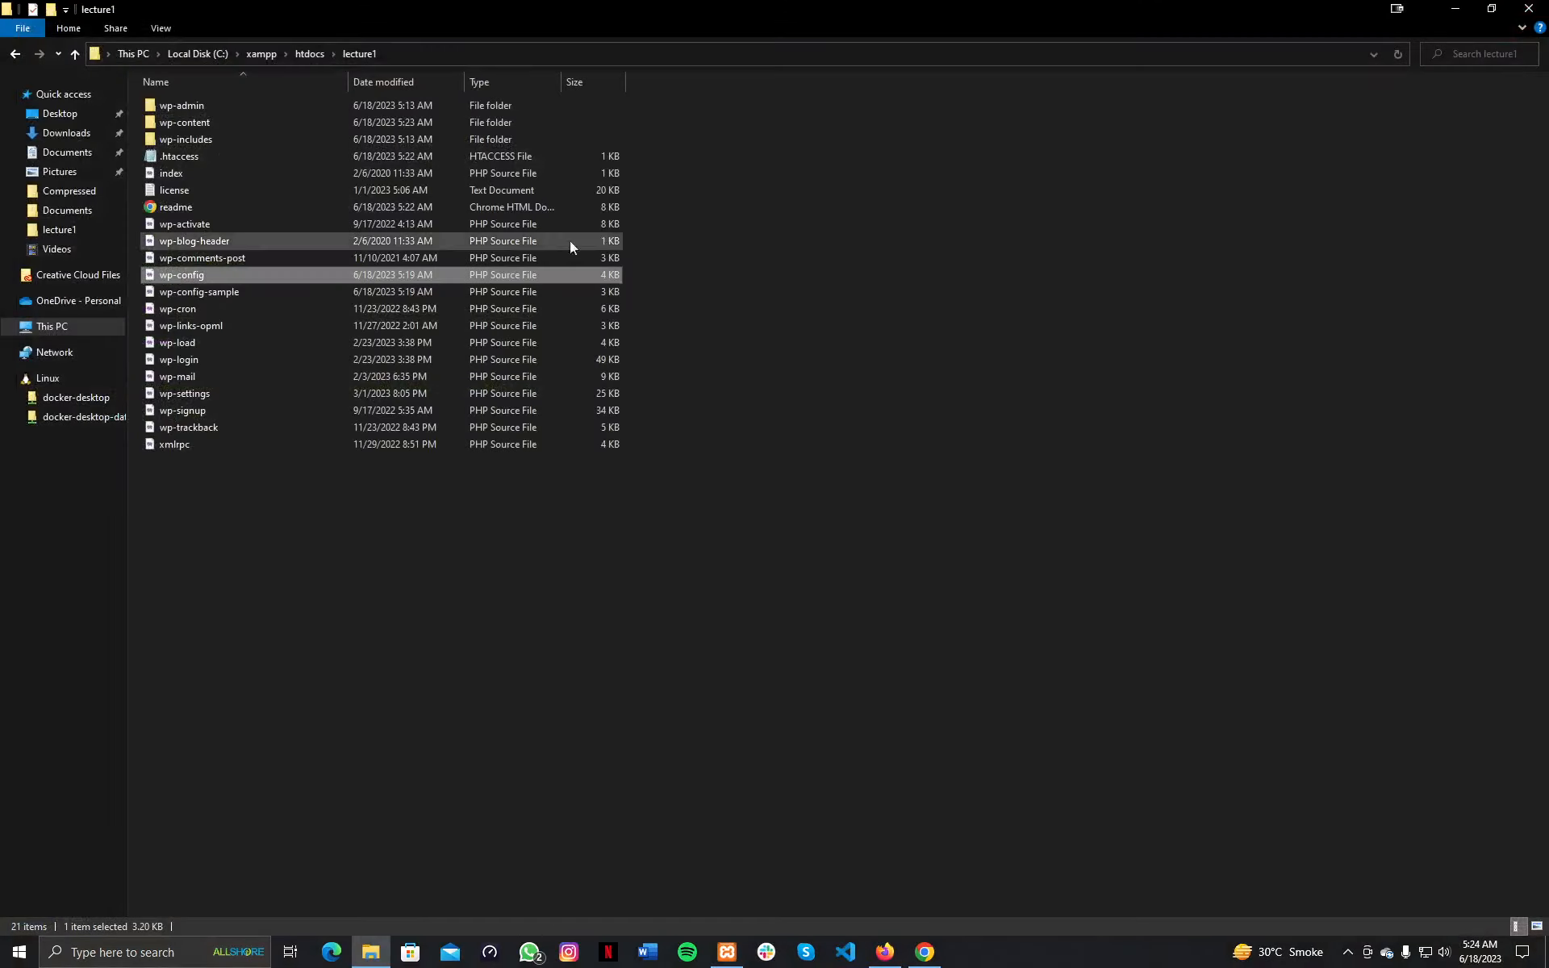
Browse wp-content › plugins, then open themes showing twentytwentyone, twentytwentytwo and twentytwentythree.
{"action": "double_click", "coordinate": [193, 123]}
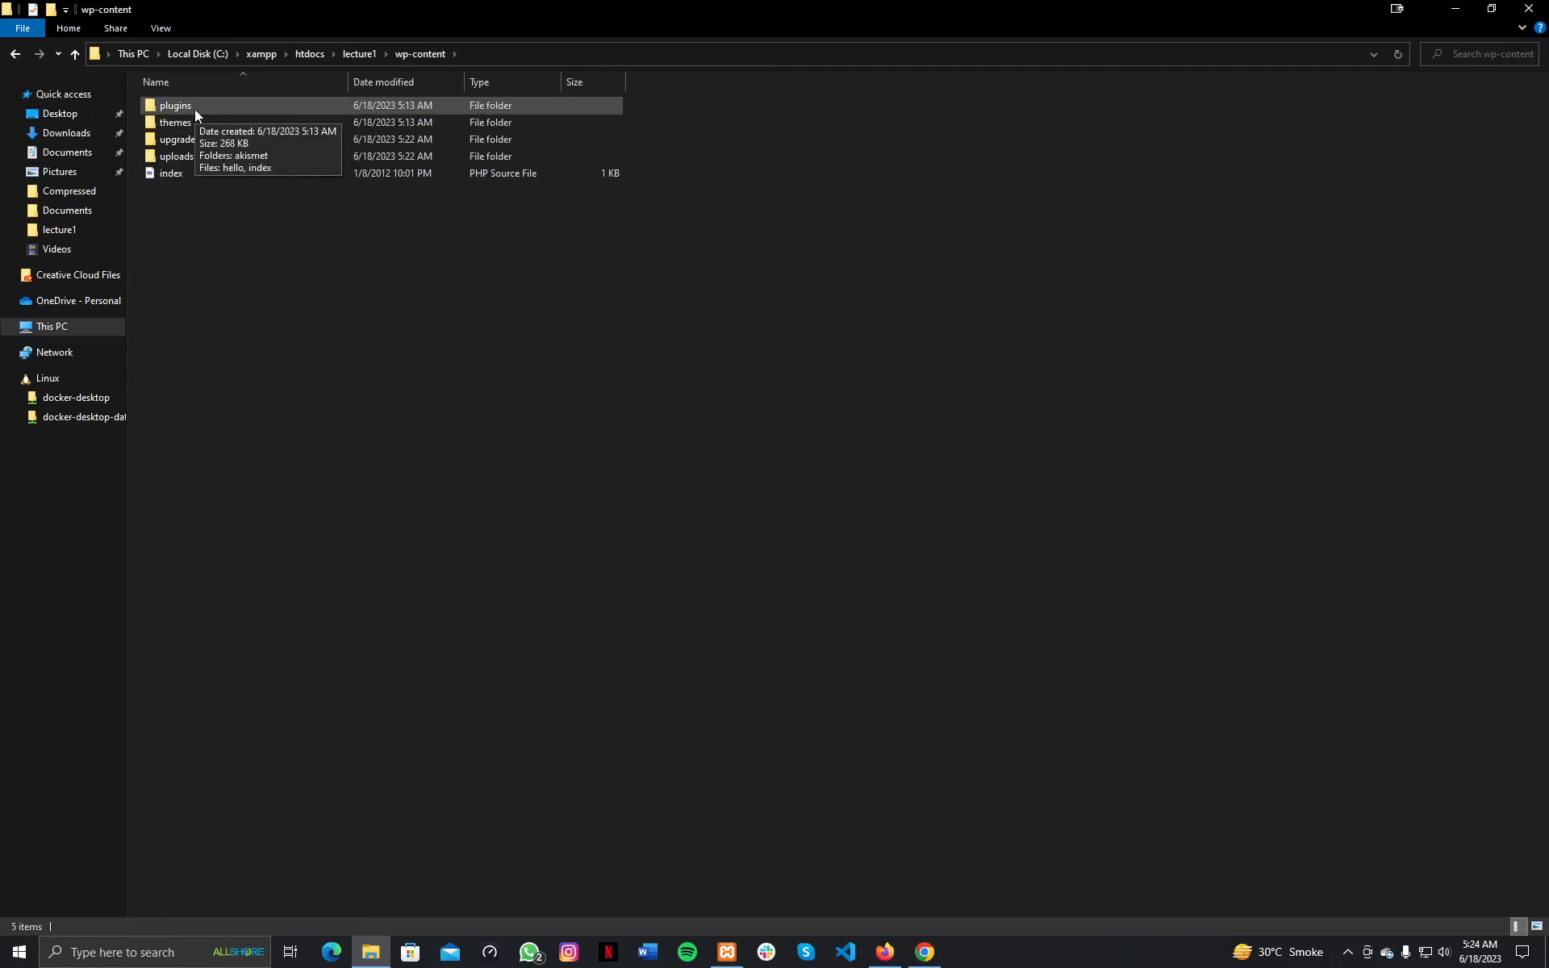
{"action": "double_click", "coordinate": [195, 109]}
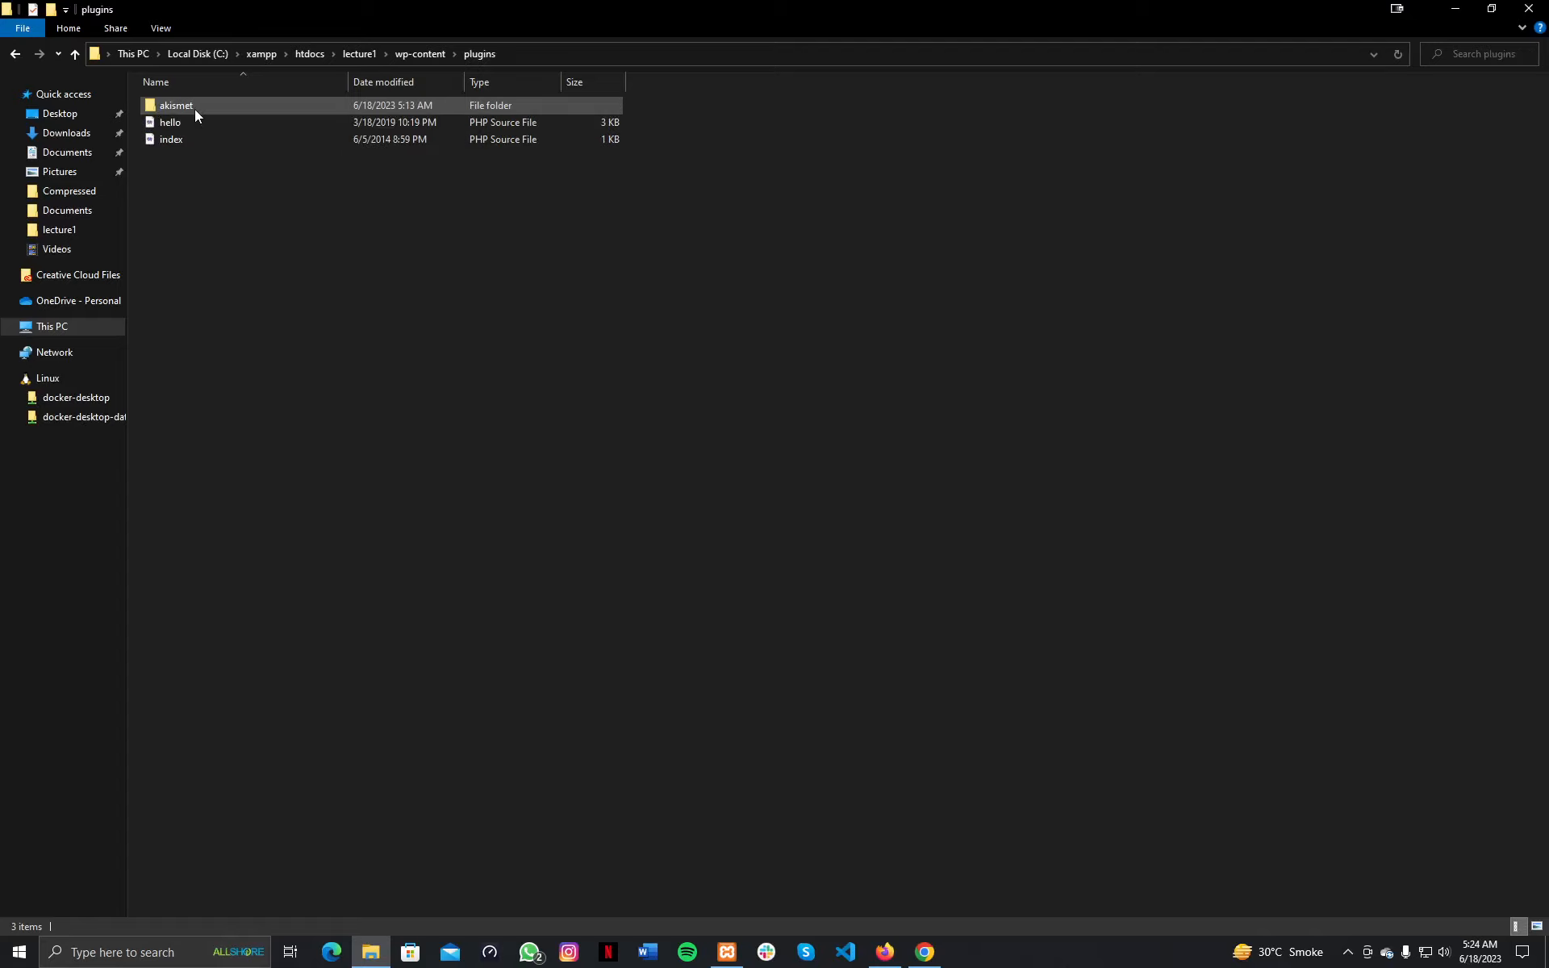
{"action": "left_click", "coordinate": [74, 54]}
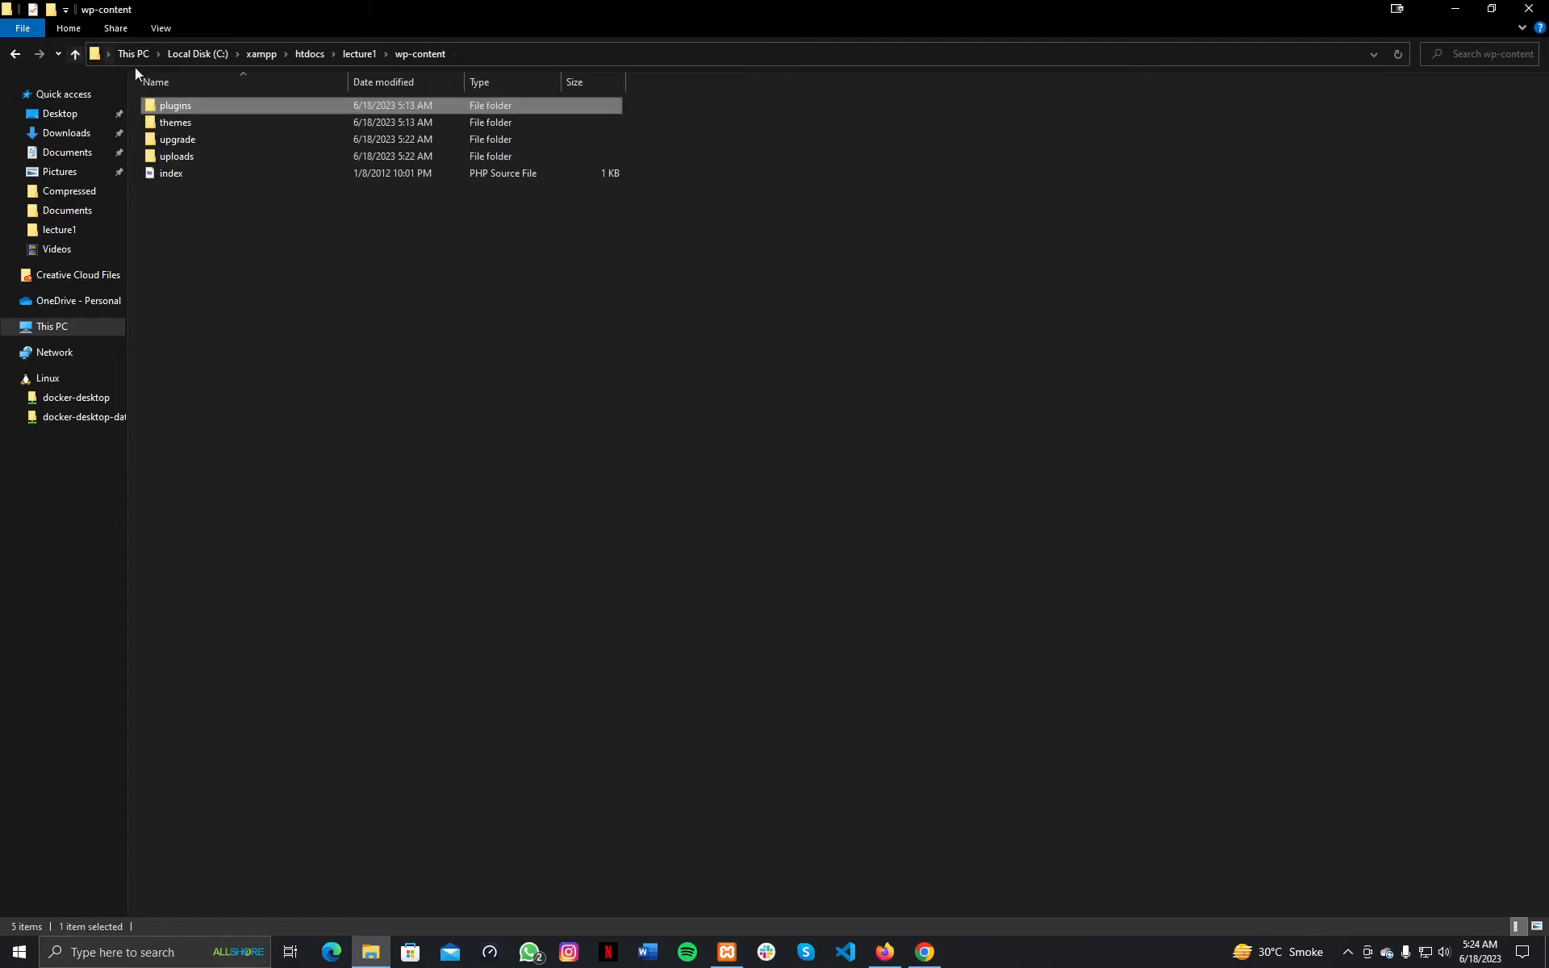
{"action": "double_click", "coordinate": [191, 119]}
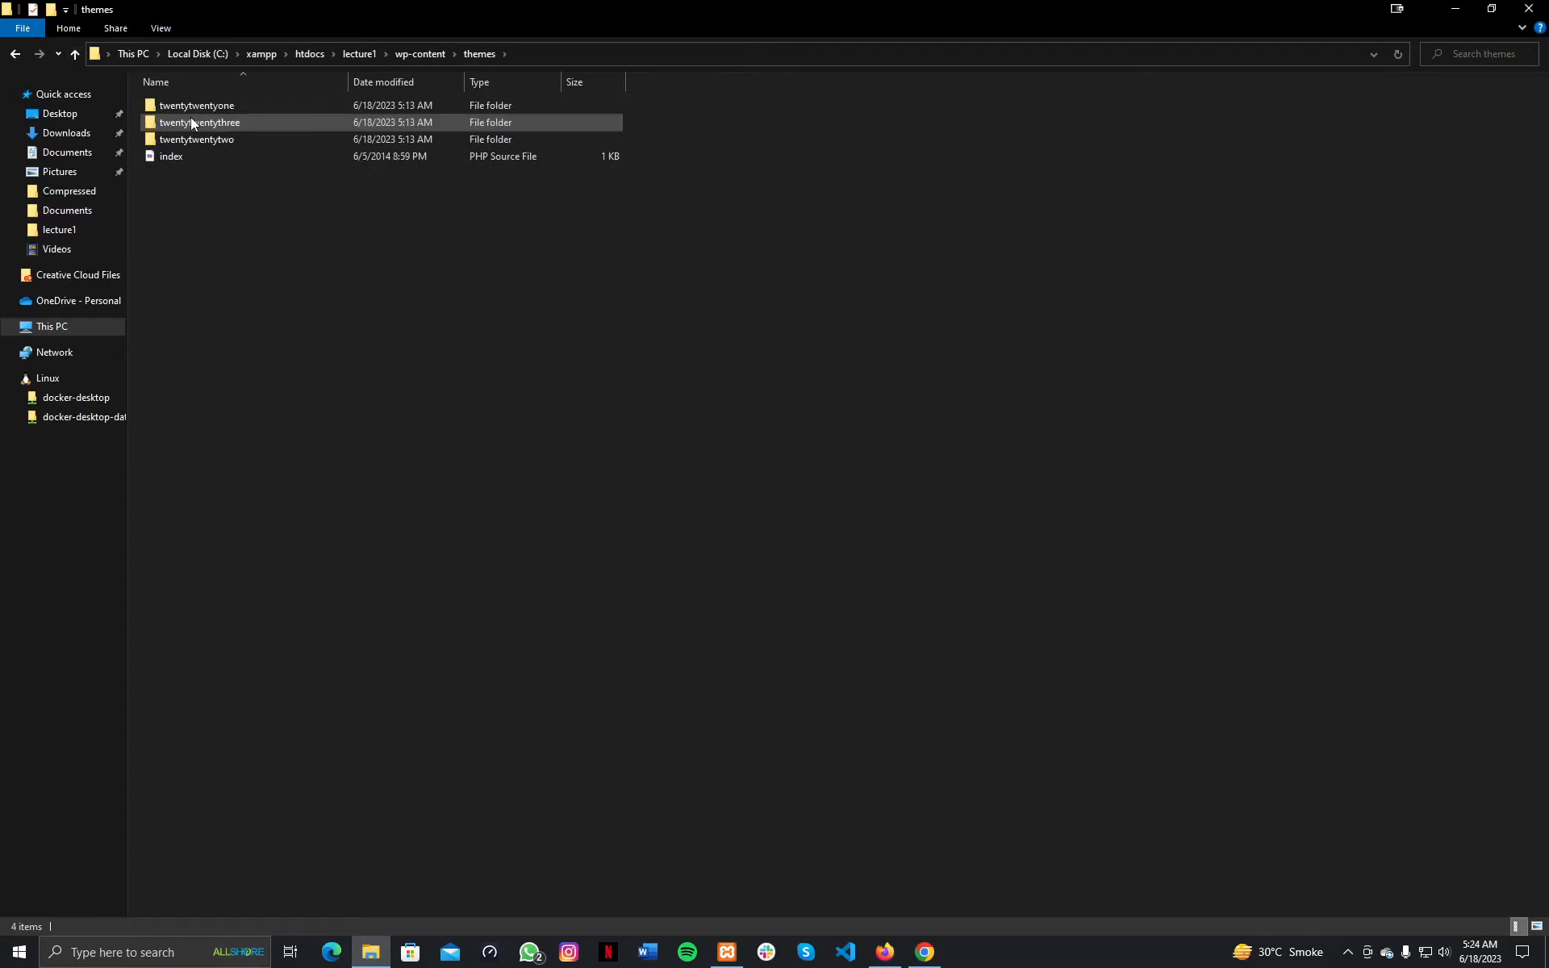